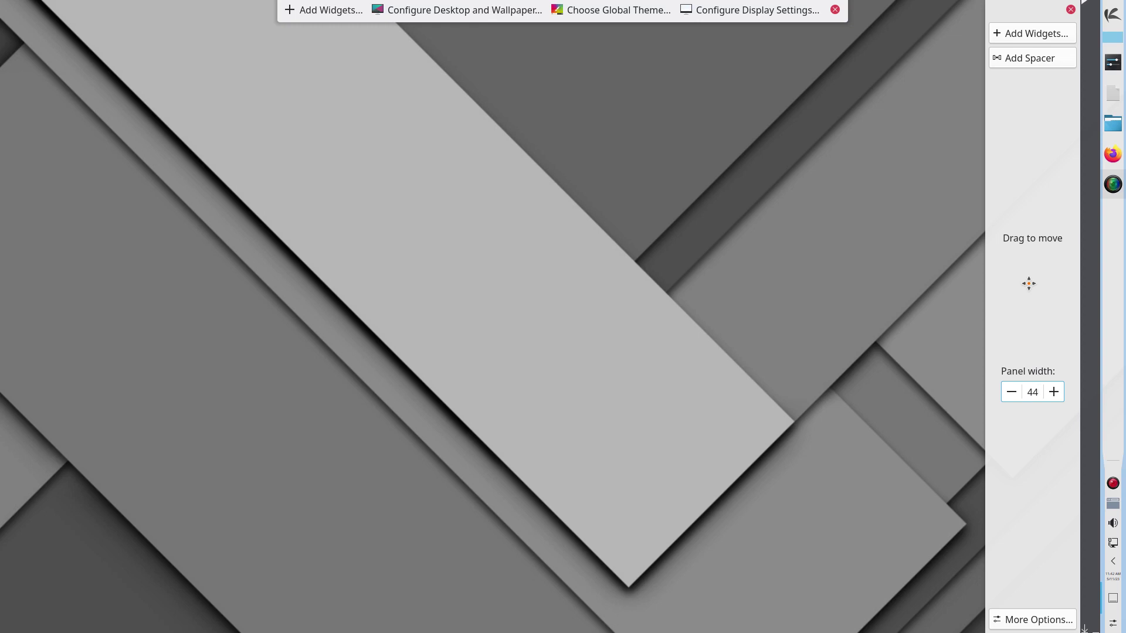
Step: Move the panel to the bottom edge of the screen
drag(1029, 284, 490, 588)
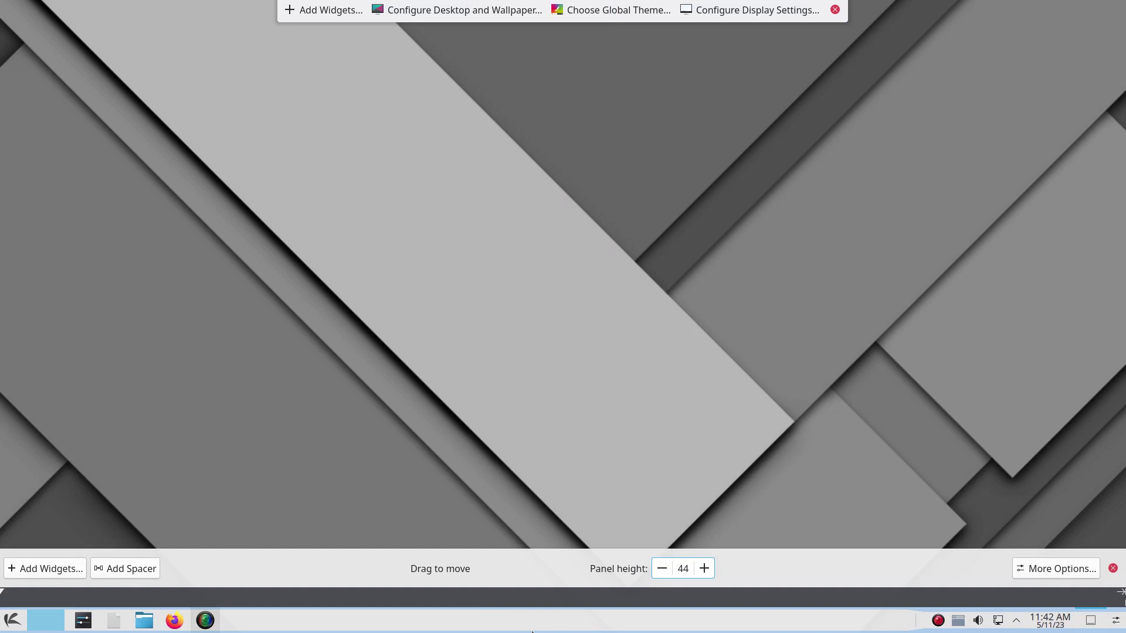
right_click(490, 621)
click(935, 621)
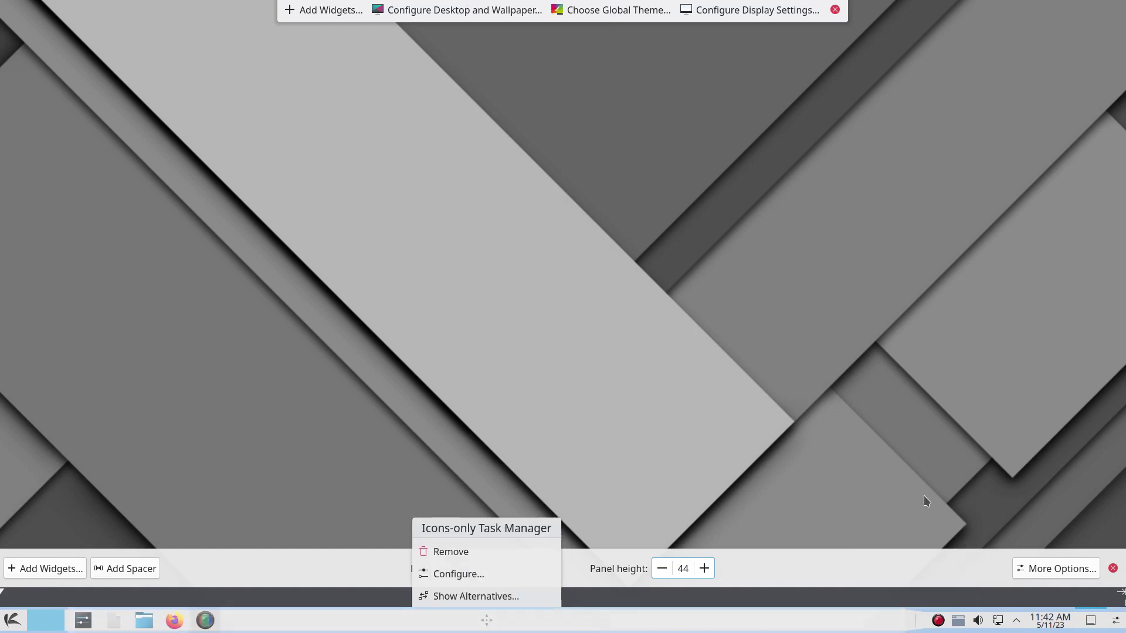
Step: Raise the panel height to 48 and drag its right length handle left to shorten it
click(704, 568)
click(704, 568)
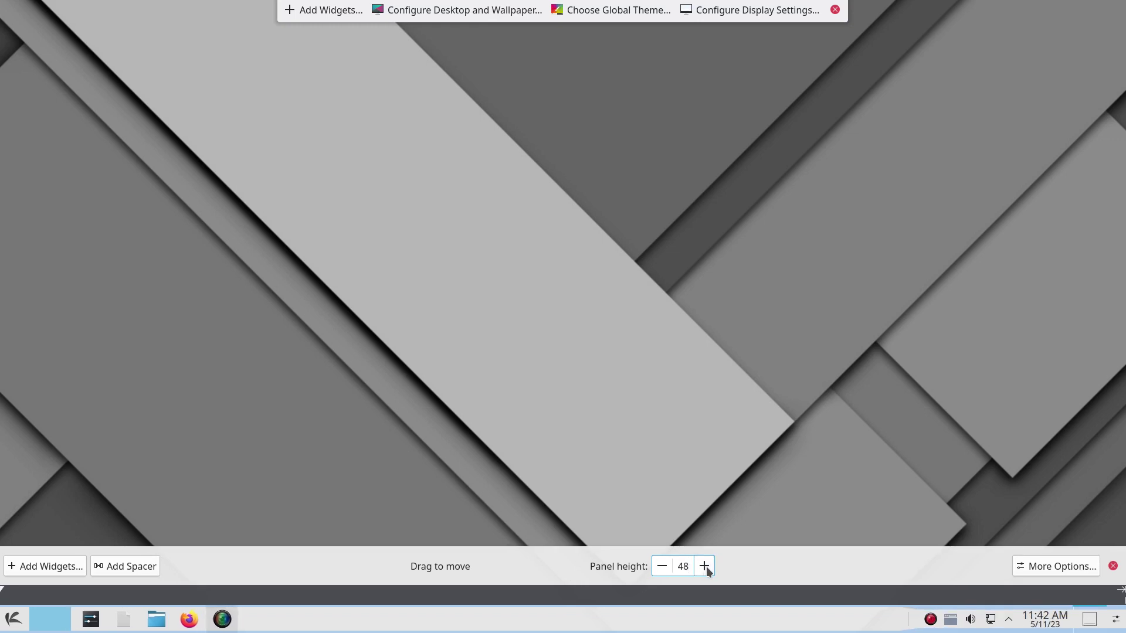
mouse_move(246, 603)
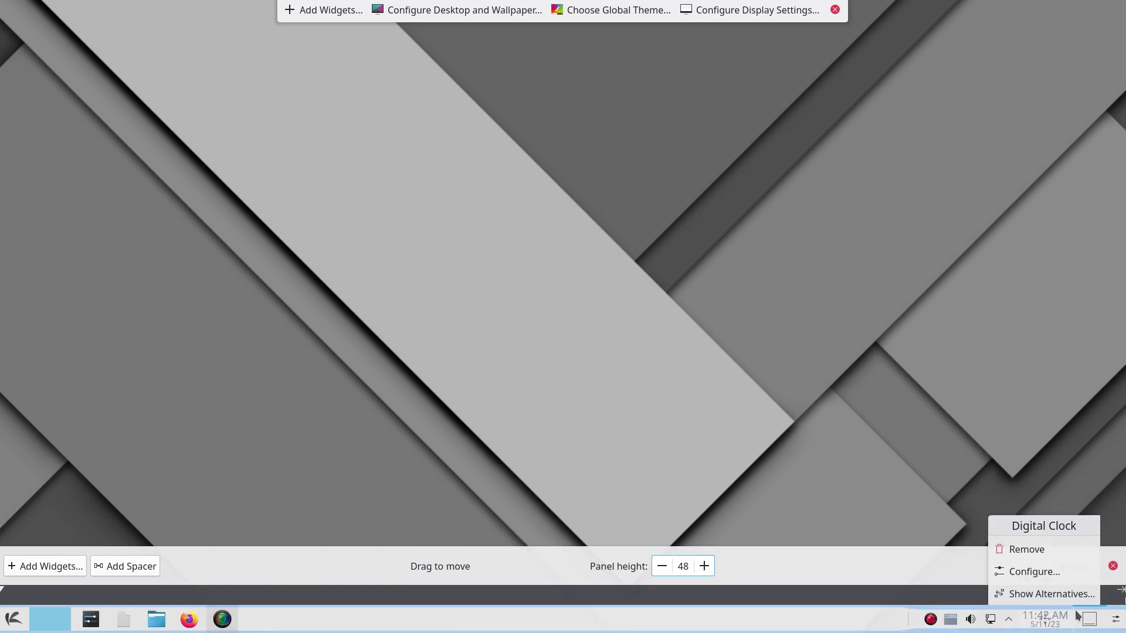
mouse_move(1091, 598)
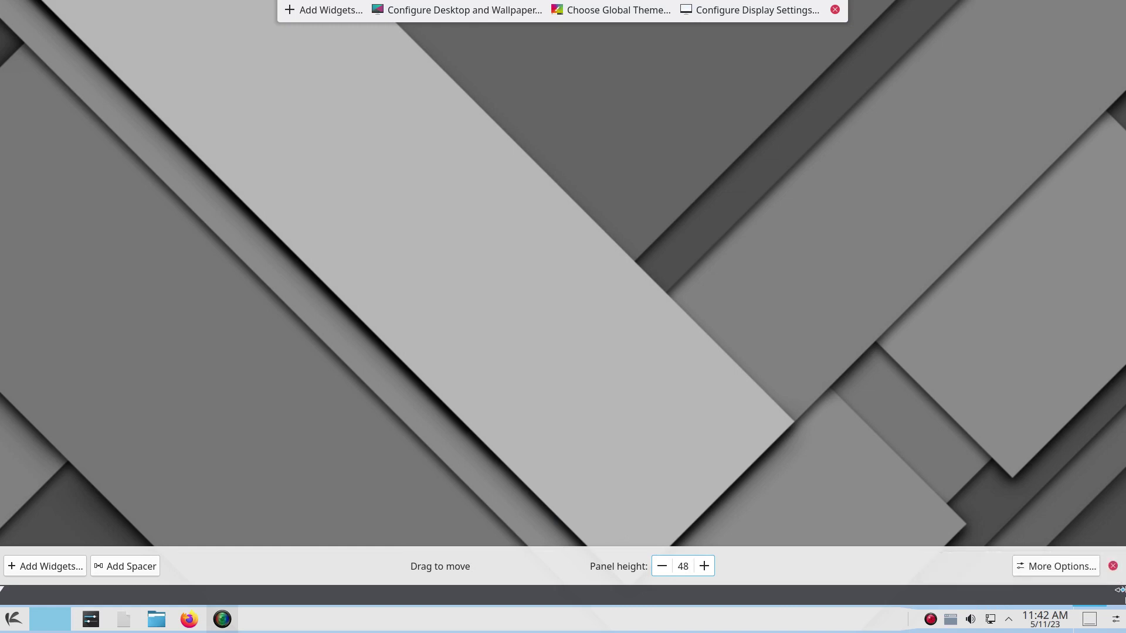
drag(1122, 594, 892, 578)
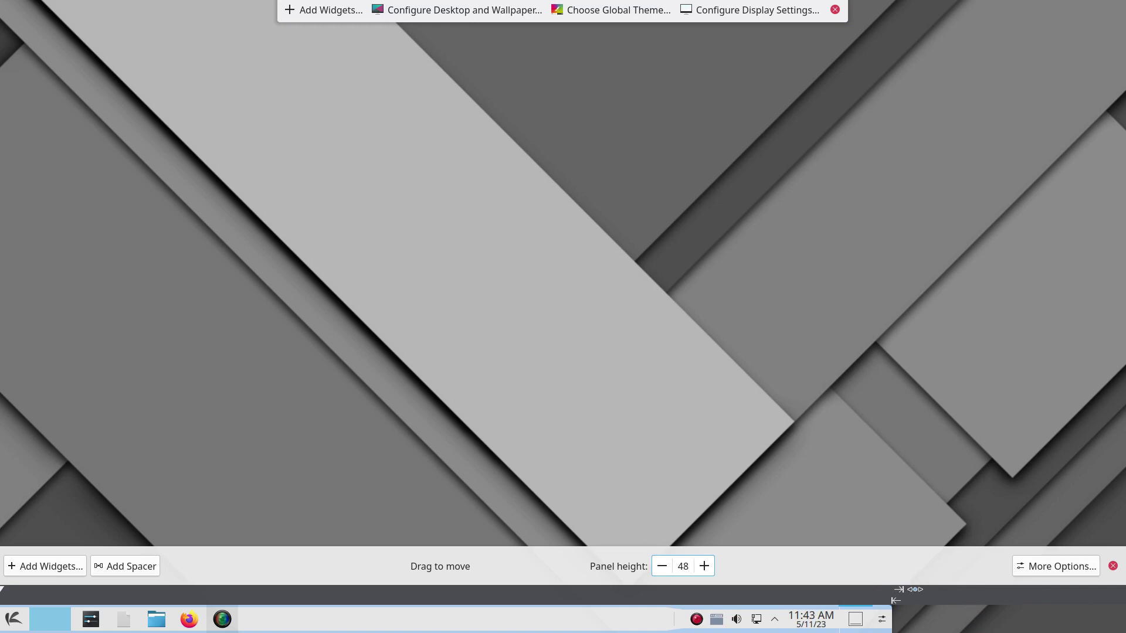
Step: Set Panel Alignment to Center, Visibility to Windows Can Cover, and turn on Floating Panel
click(1062, 567)
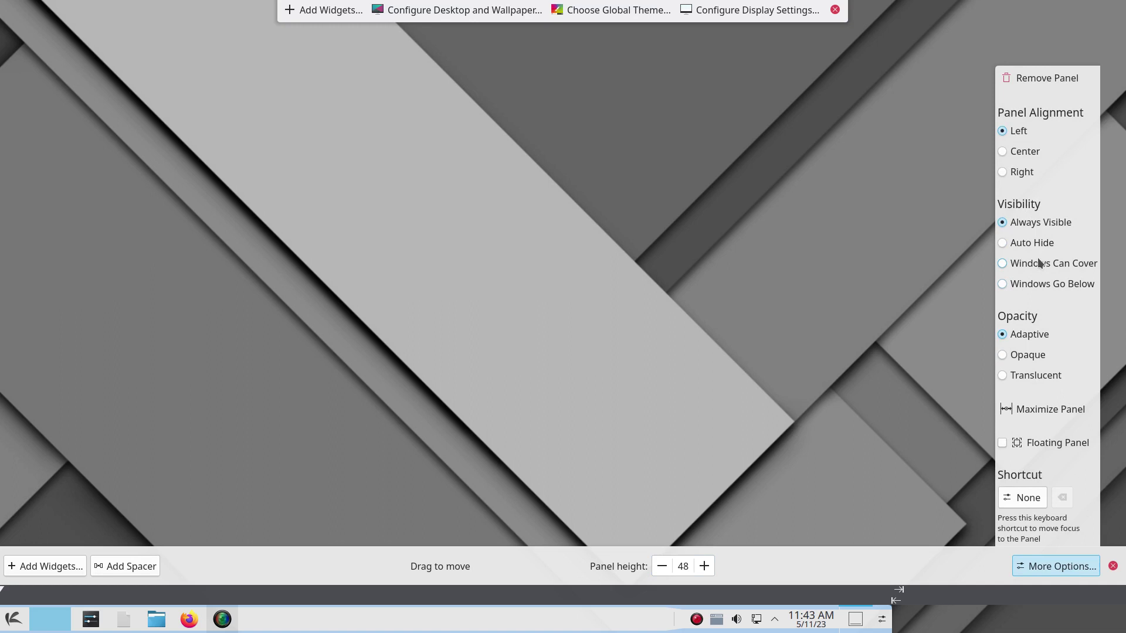
click(1001, 151)
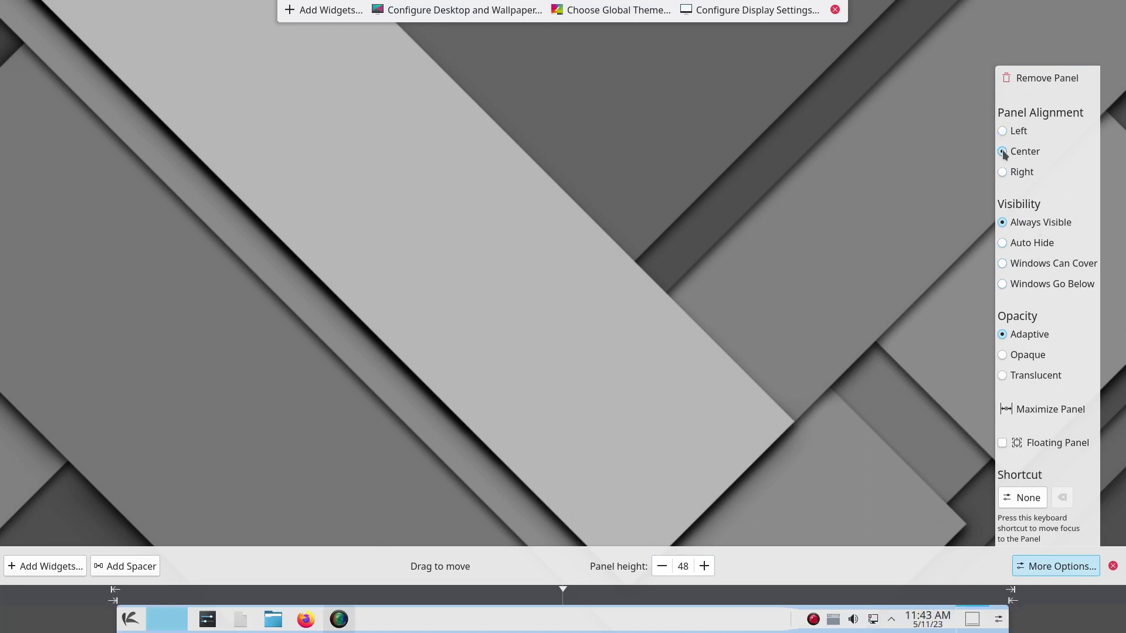
click(1002, 264)
mouse_move(486, 619)
click(1001, 443)
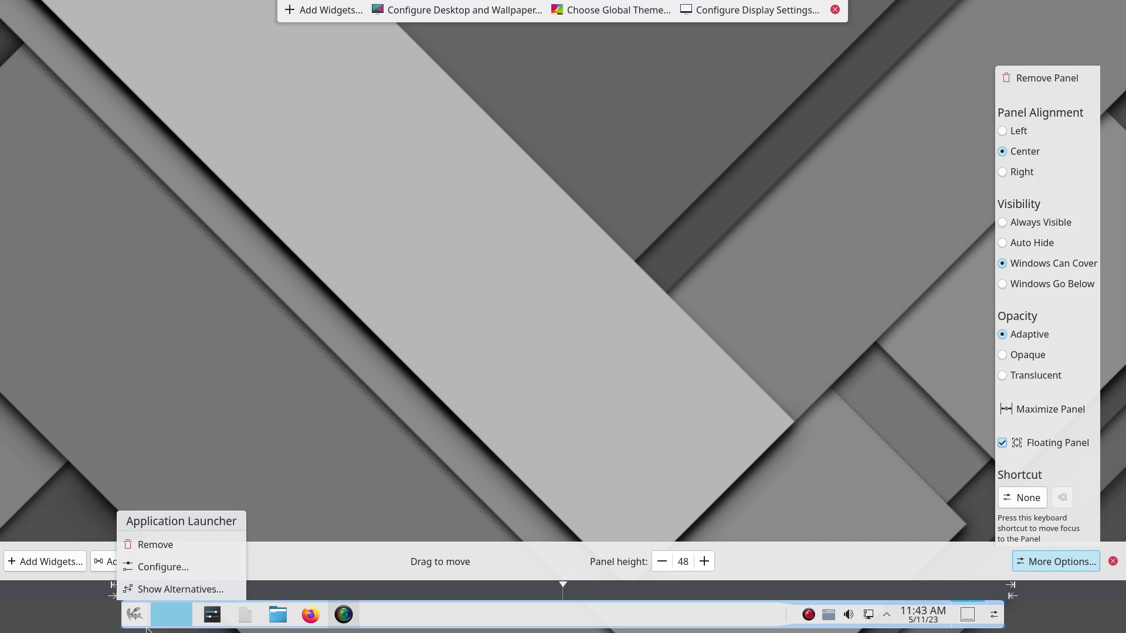
Step: Remove the Pager widget from the panel and add a spacer
mouse_move(167, 621)
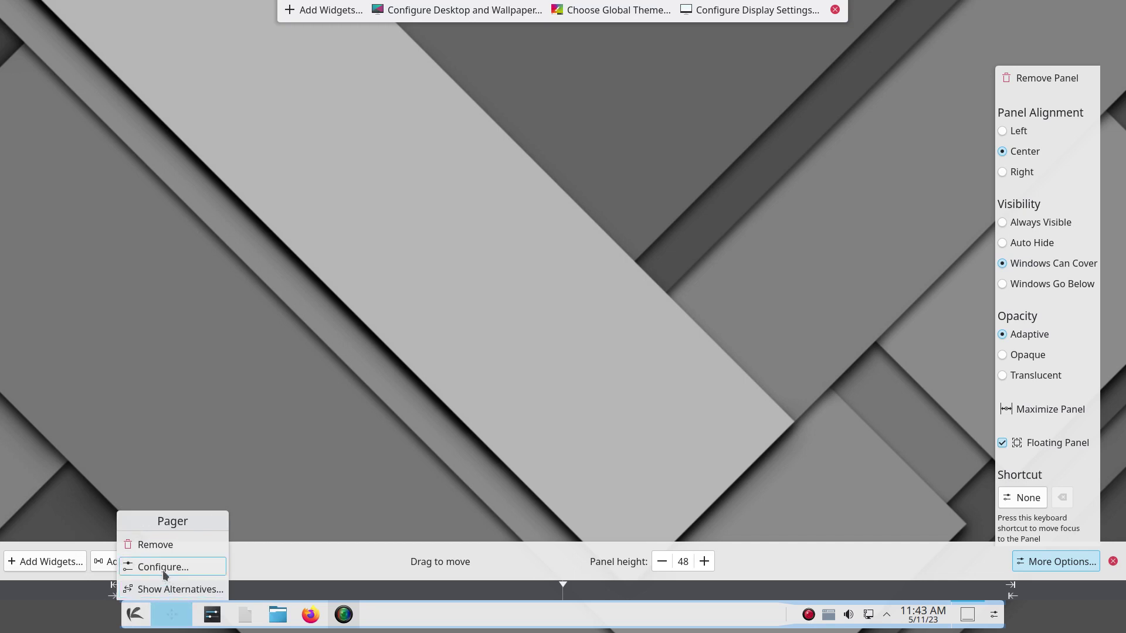
click(165, 544)
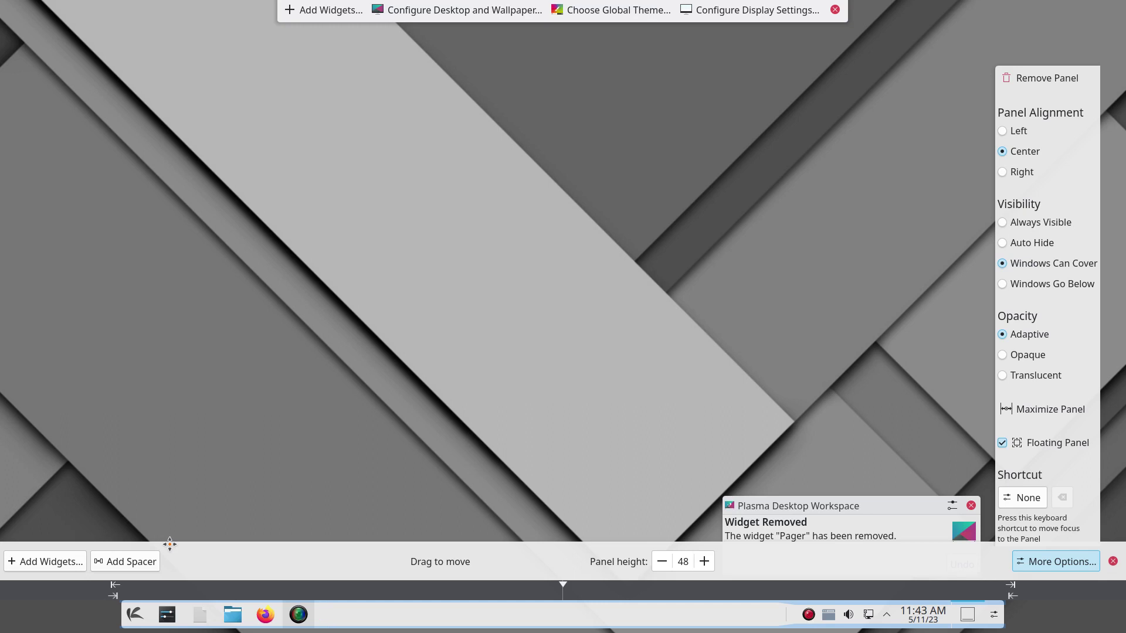
click(134, 564)
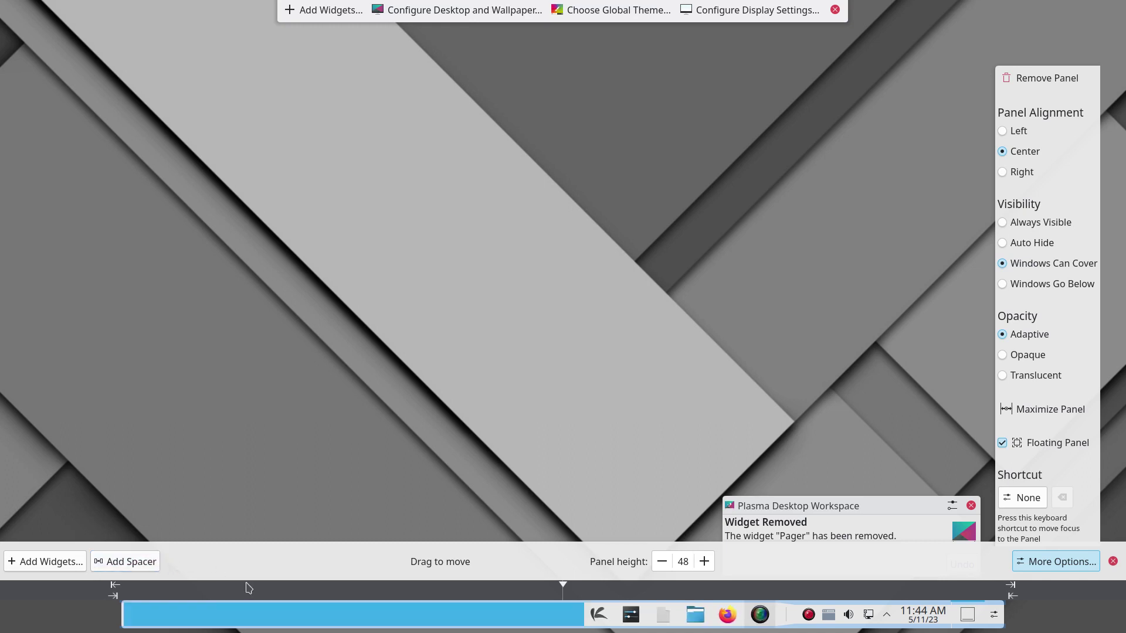
Step: Place the new spacer between the Application Launcher and the pinned app icons
mouse_move(277, 622)
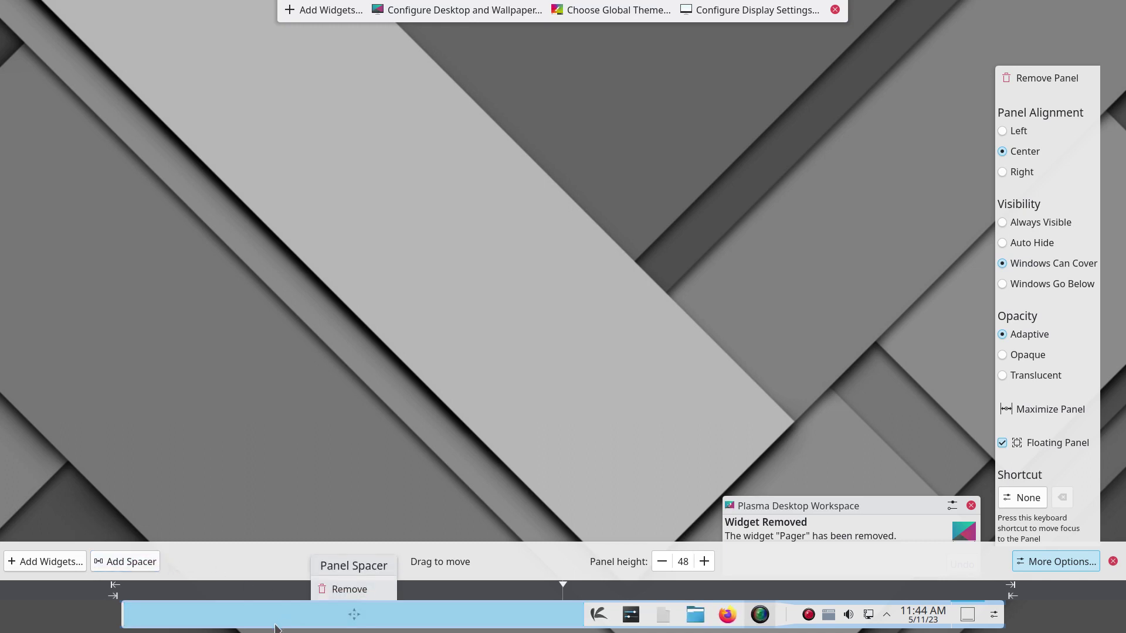
click(315, 623)
mouse_move(315, 623)
mouse_down()
mouse_move(368, 622)
mouse_move(336, 622)
mouse_up()
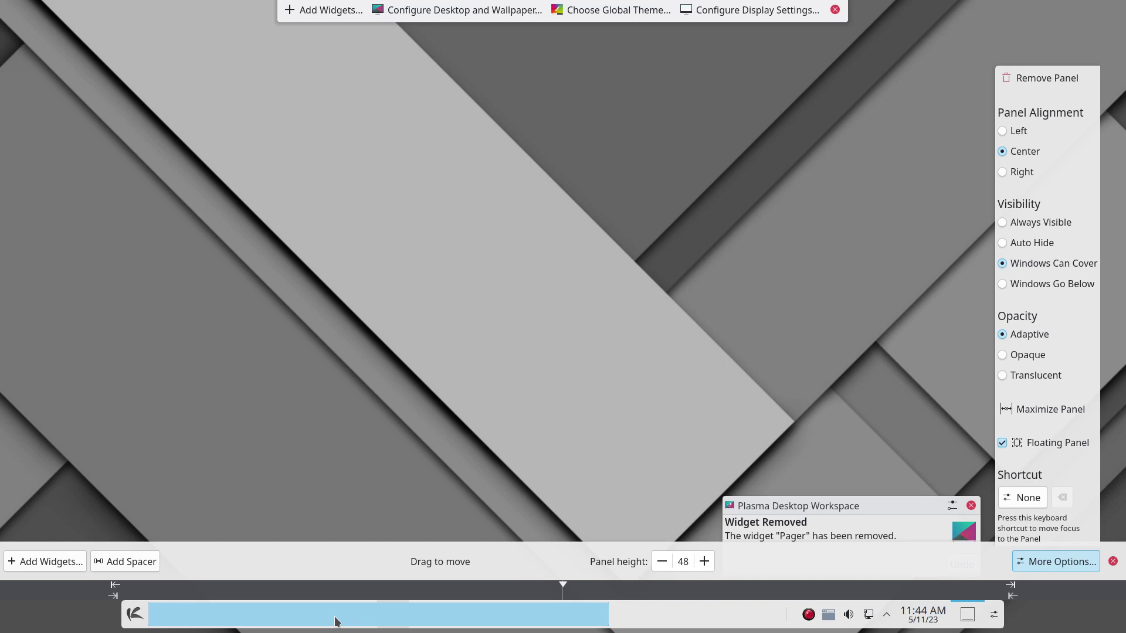
drag(336, 621, 346, 622)
mouse_move(638, 625)
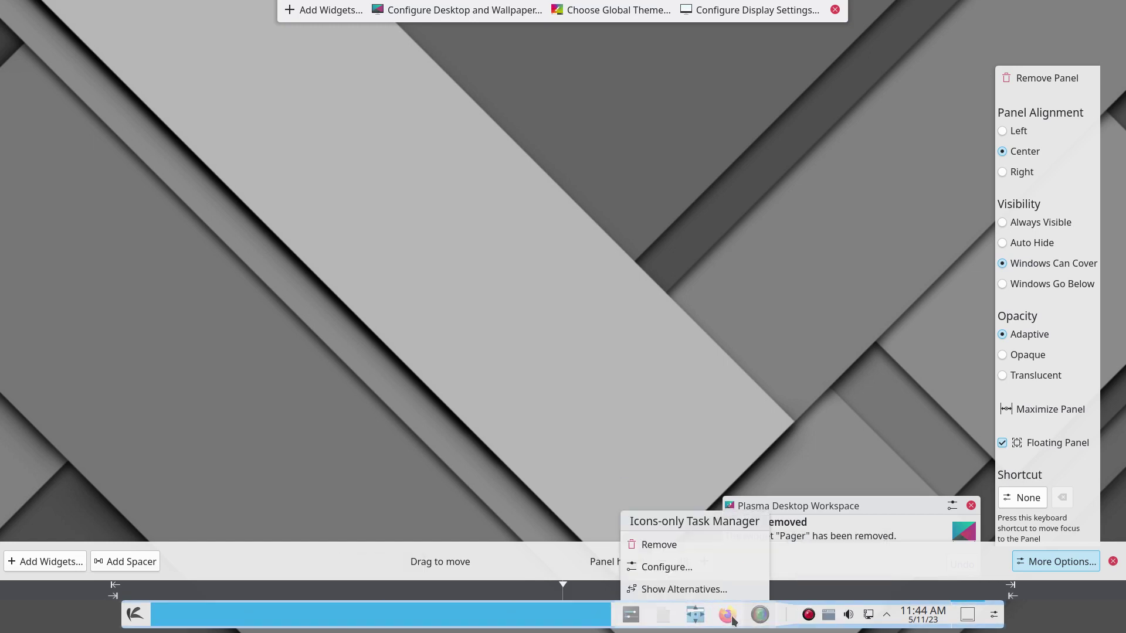
mouse_move(587, 619)
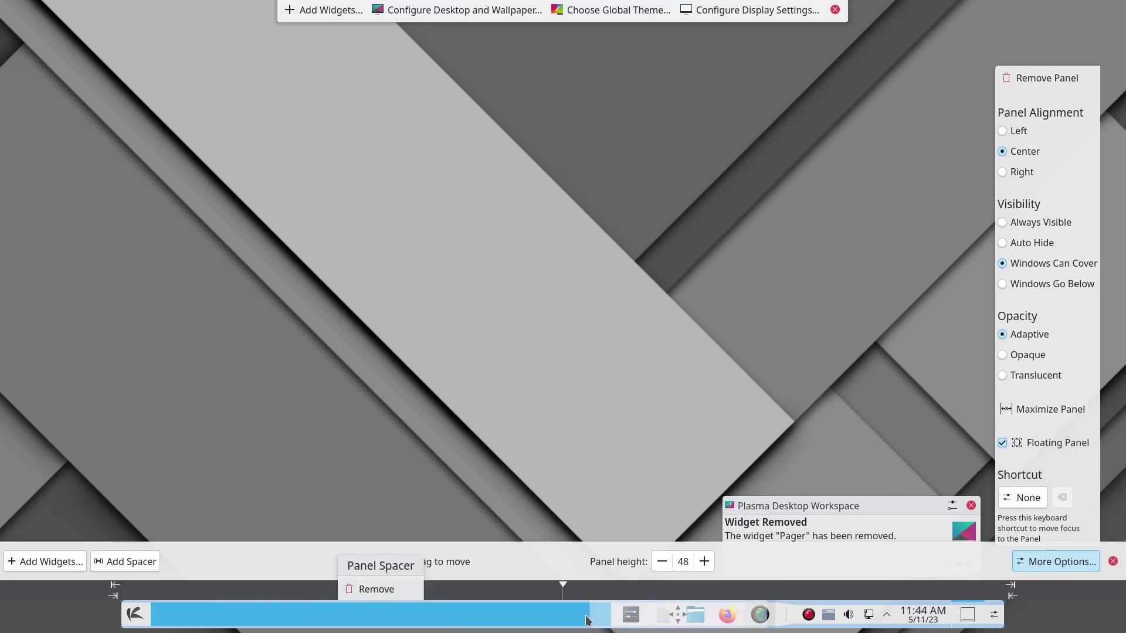
Step: Turn off flexible sizing for the spacer and keep it beside the launcher
right_click(238, 611)
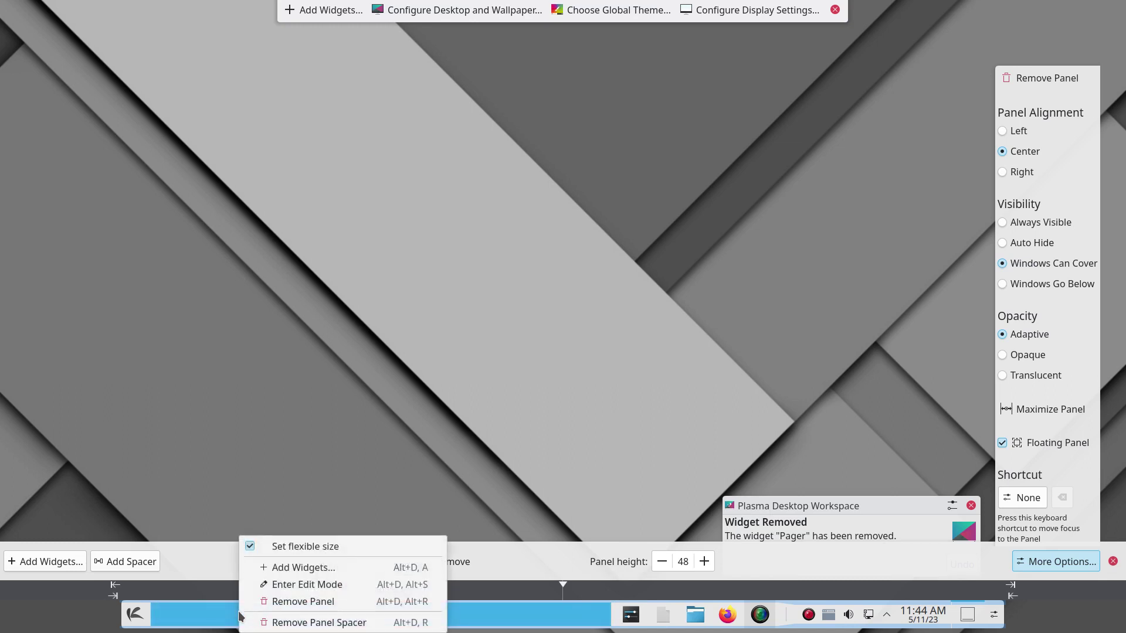
click(213, 616)
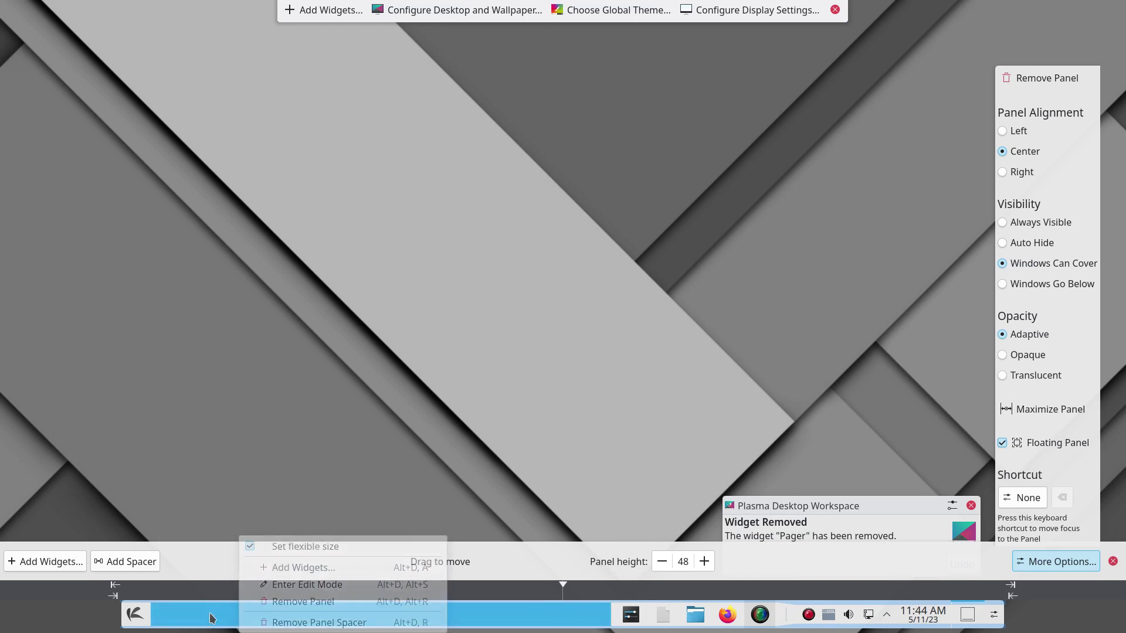
right_click(207, 614)
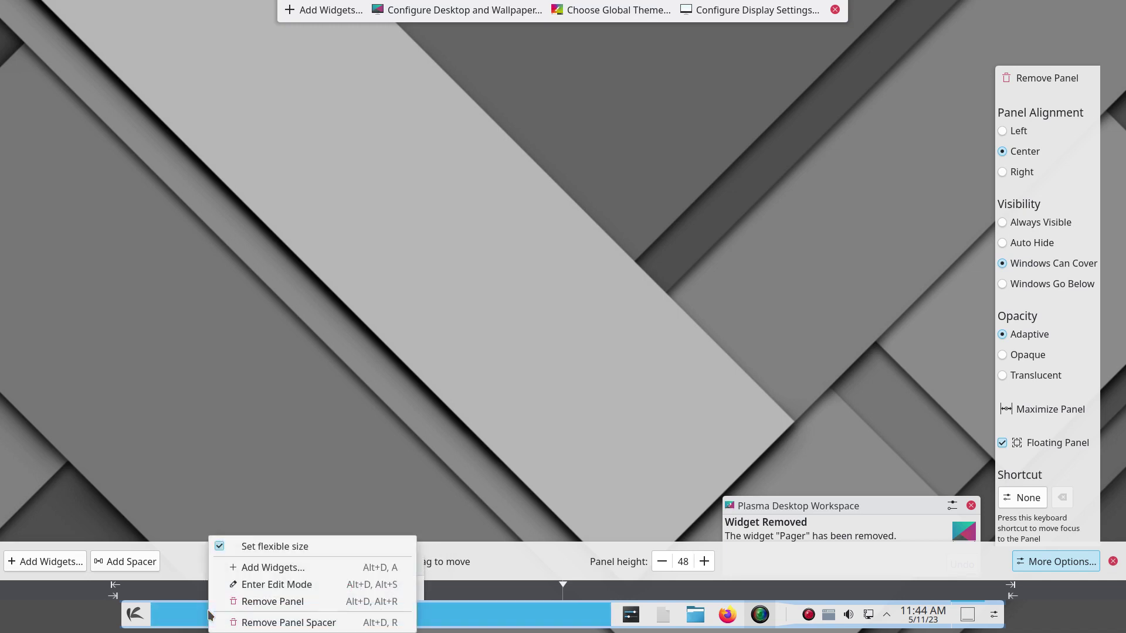
click(237, 545)
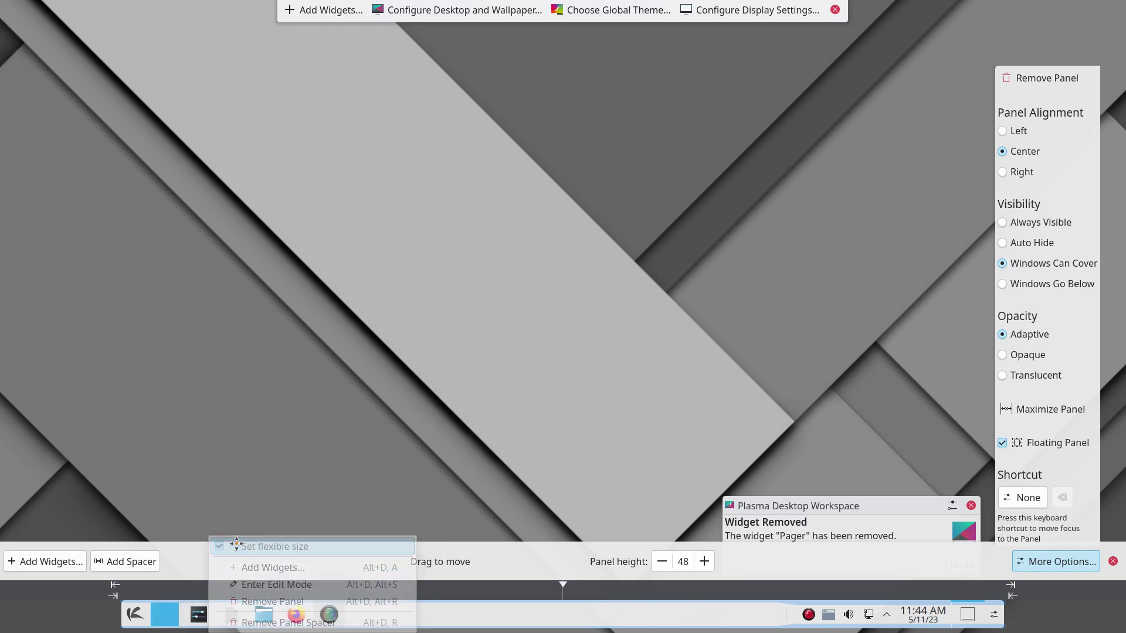
mouse_move(165, 615)
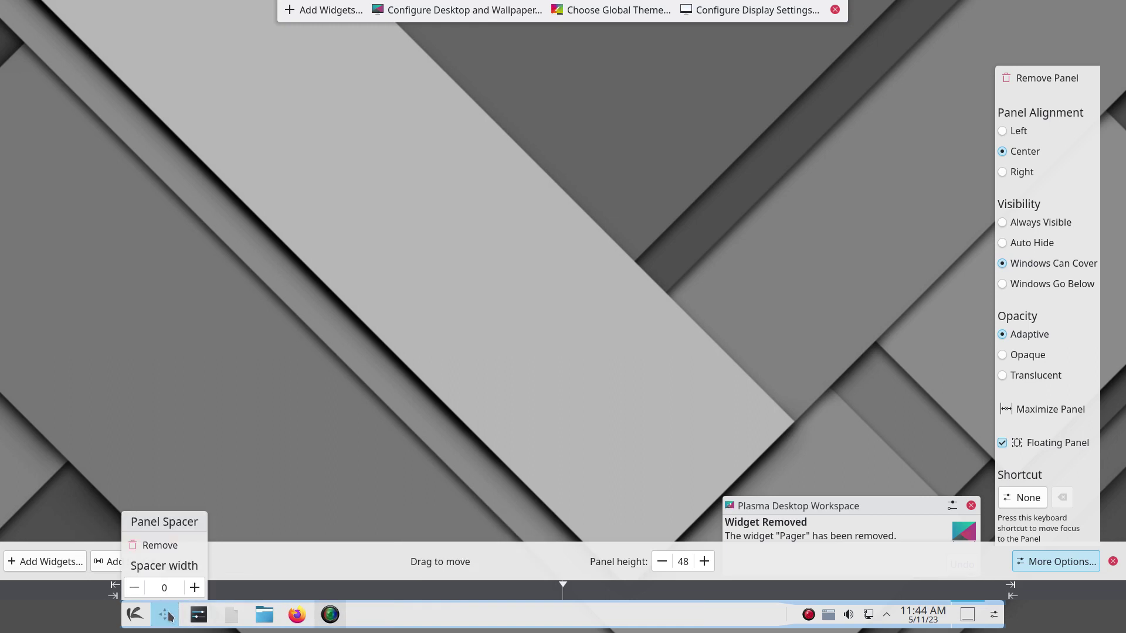
drag(168, 615, 173, 580)
mouse_move(167, 613)
Step: Widen the spacer to 350 and close the extra panel options
click(194, 589)
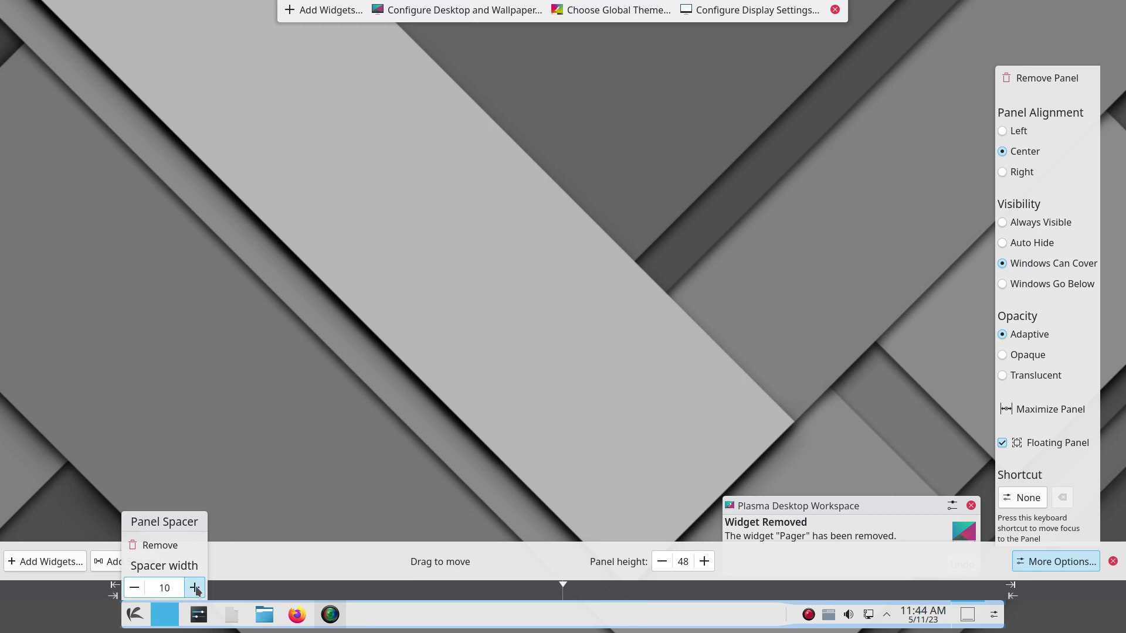
click(194, 588)
click(194, 588)
click(194, 588)
click(194, 588)
click(194, 588)
click(195, 588)
click(194, 588)
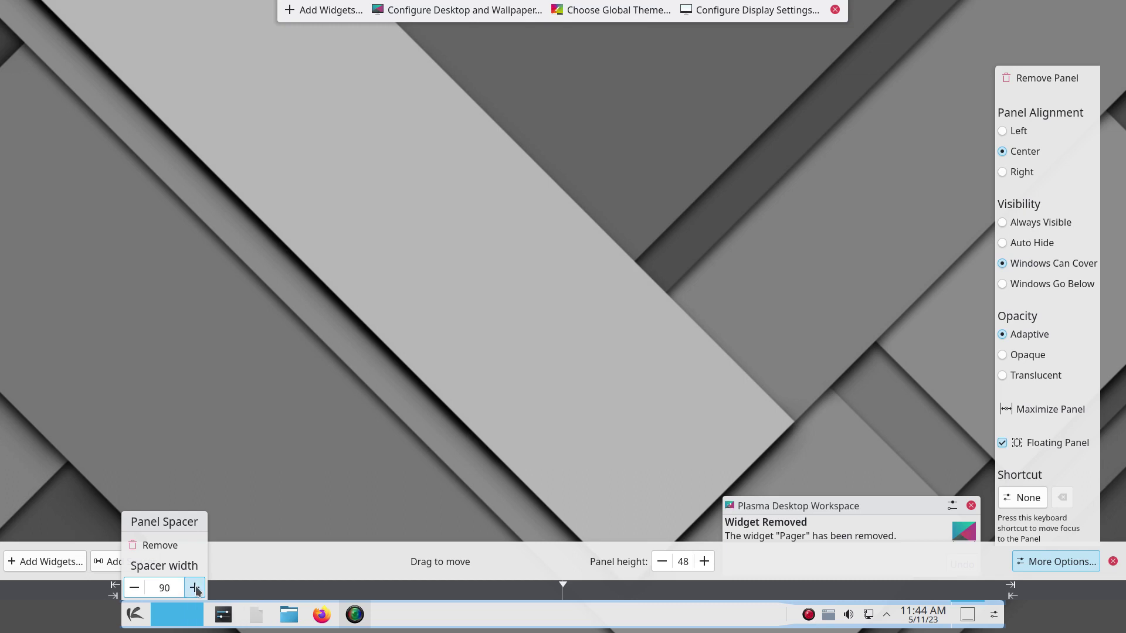
click(195, 588)
click(194, 588)
click(194, 588)
click(194, 588)
click(194, 588)
click(194, 588)
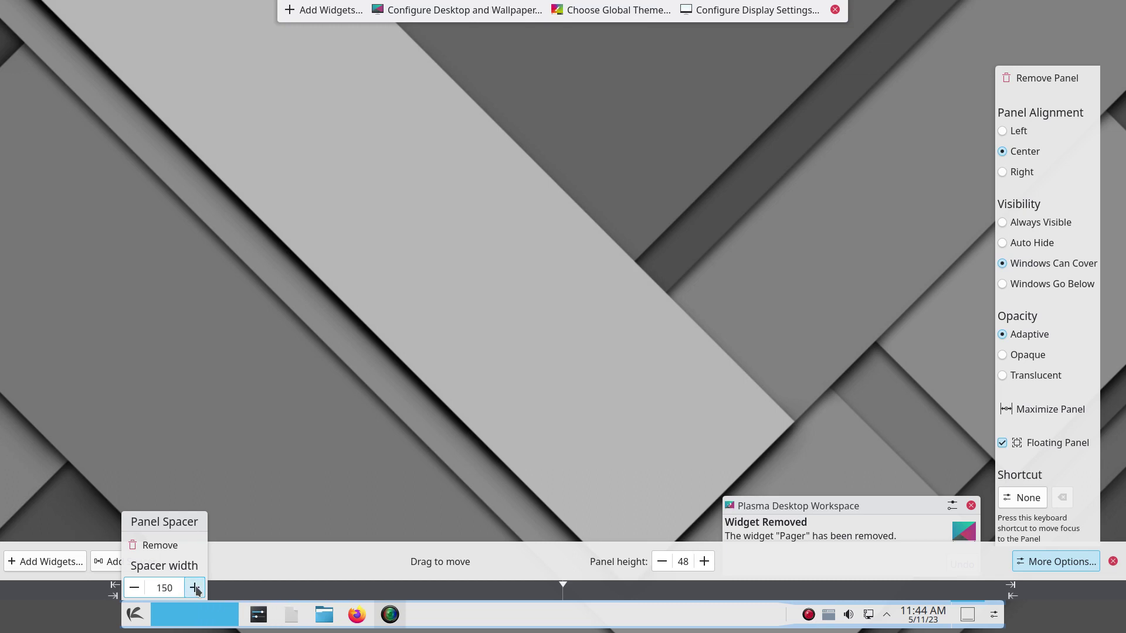
click(194, 588)
click(195, 588)
click(195, 588)
click(194, 588)
click(194, 588)
click(194, 588)
click(194, 588)
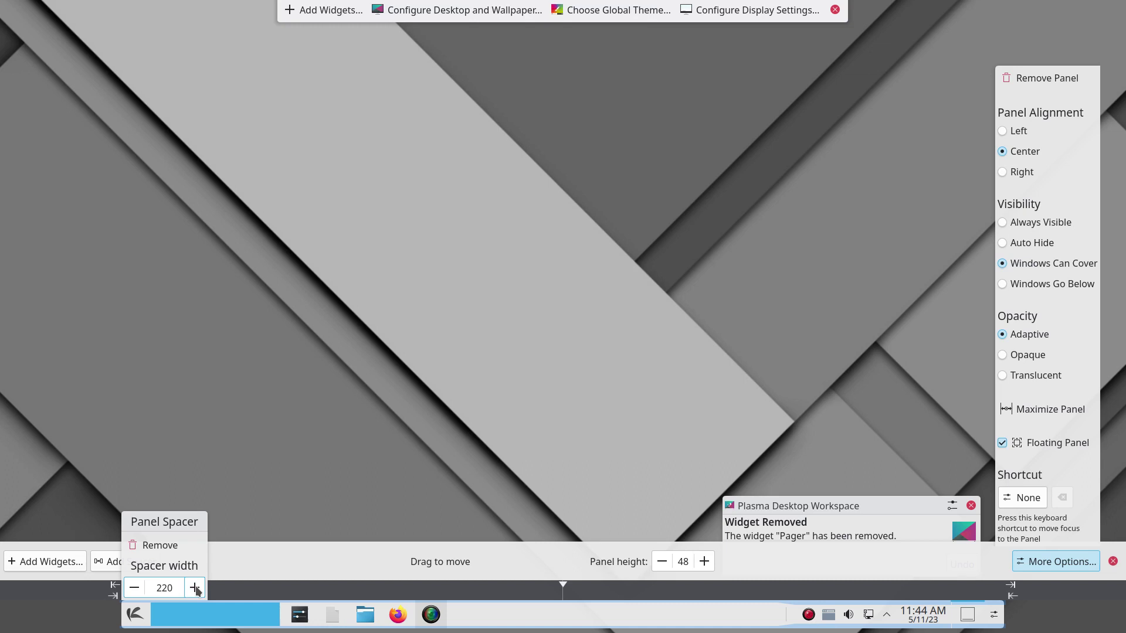
click(194, 588)
click(194, 589)
click(194, 588)
click(194, 588)
click(194, 588)
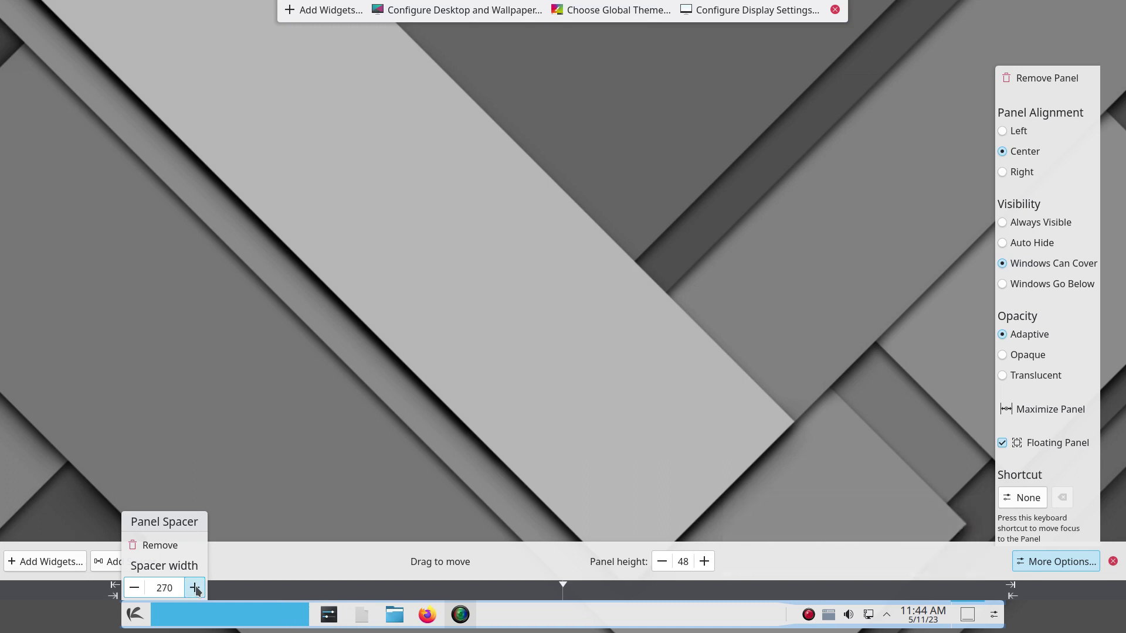
click(194, 588)
click(194, 588)
click(194, 588)
click(194, 588)
click(194, 588)
click(194, 588)
click(194, 588)
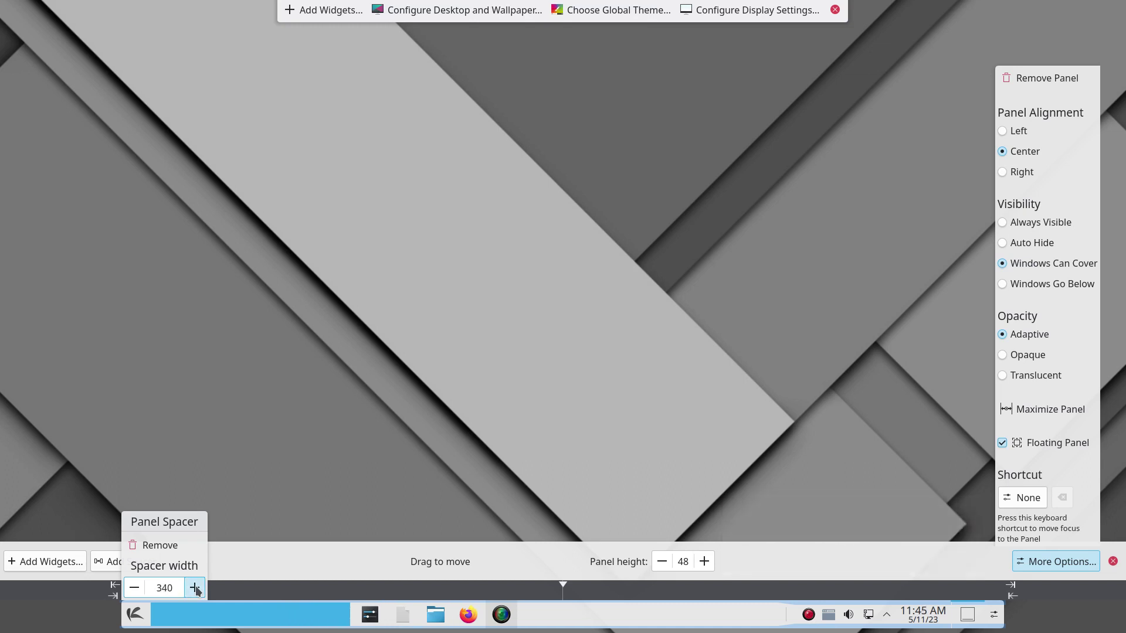
click(195, 588)
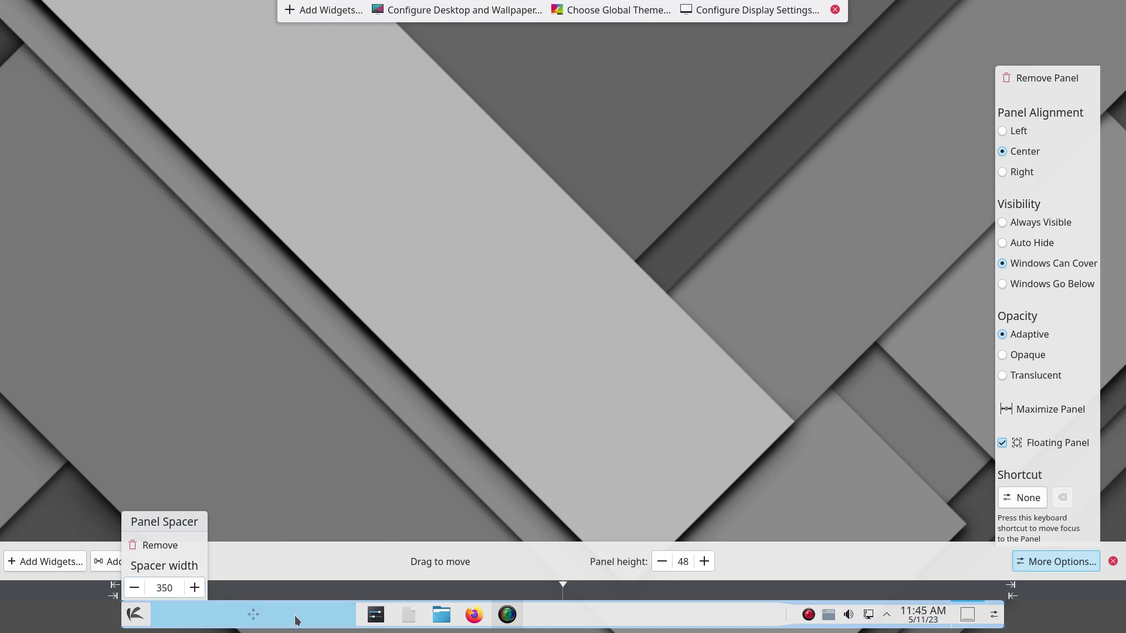
click(295, 561)
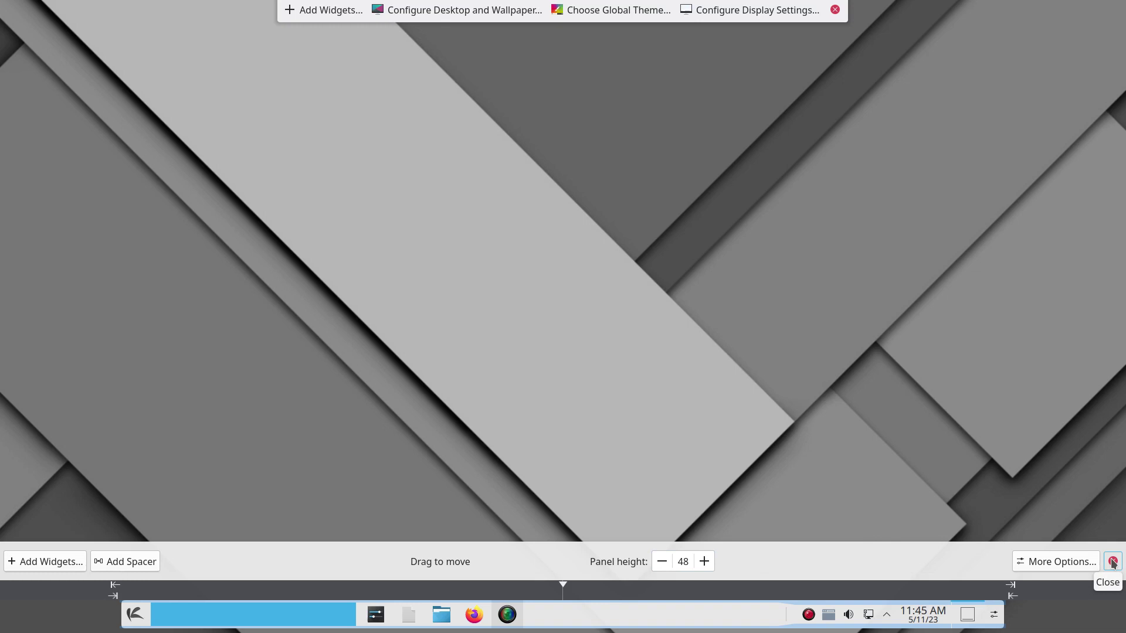
Step: Exit edit mode and add the Trashcan widget via Add Widgets, searching 'trash'
click(1112, 562)
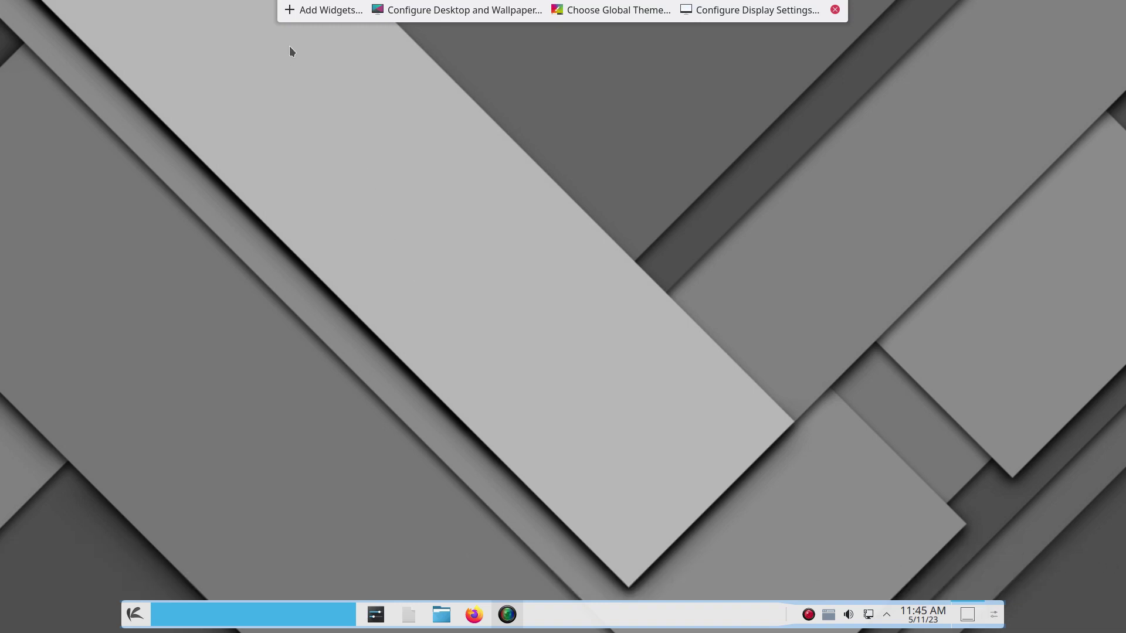
right_click(681, 613)
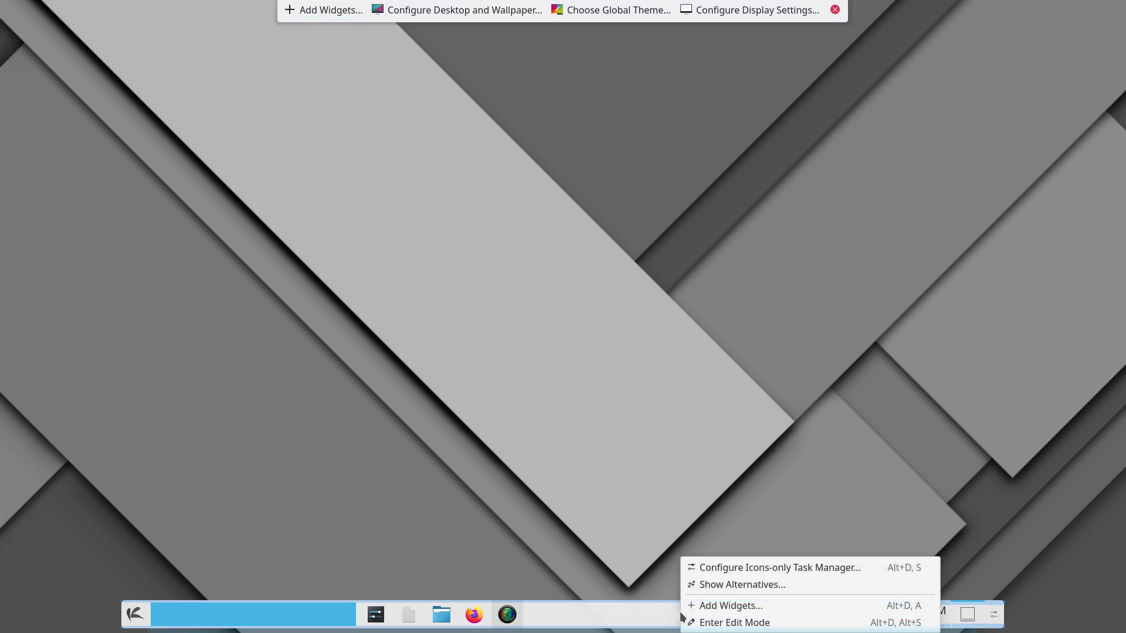
click(738, 606)
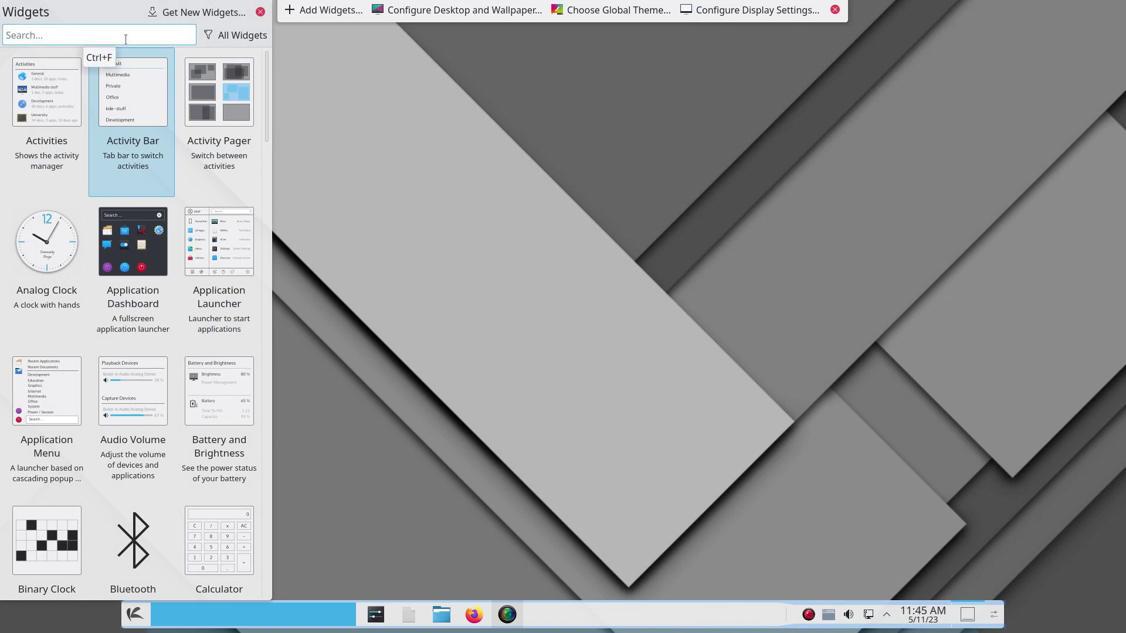
text(trash)
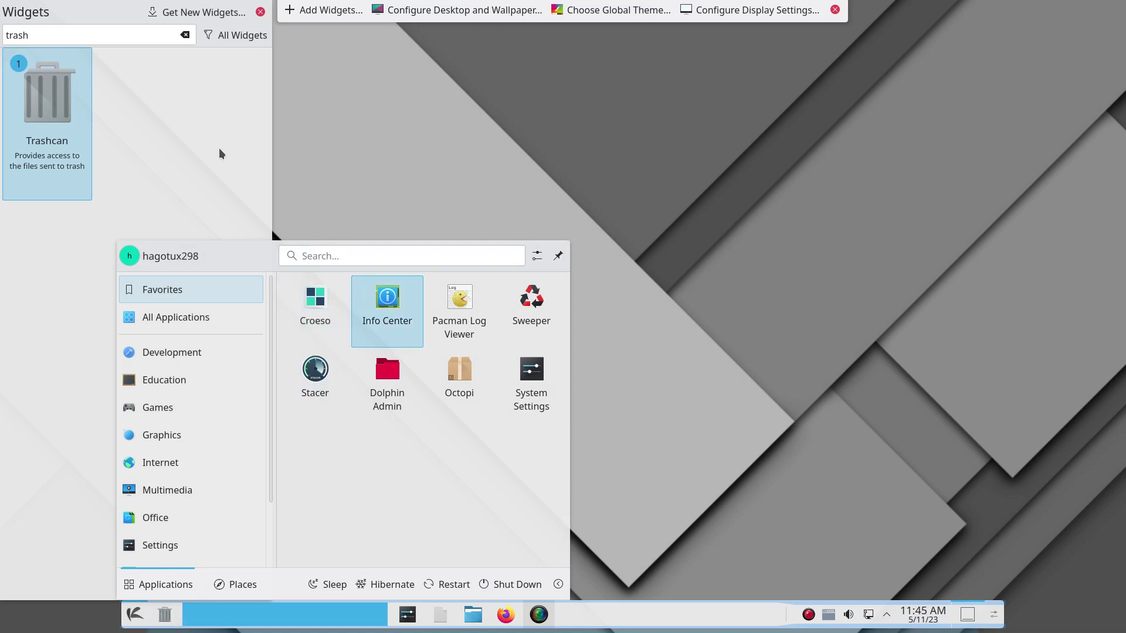
click(381, 165)
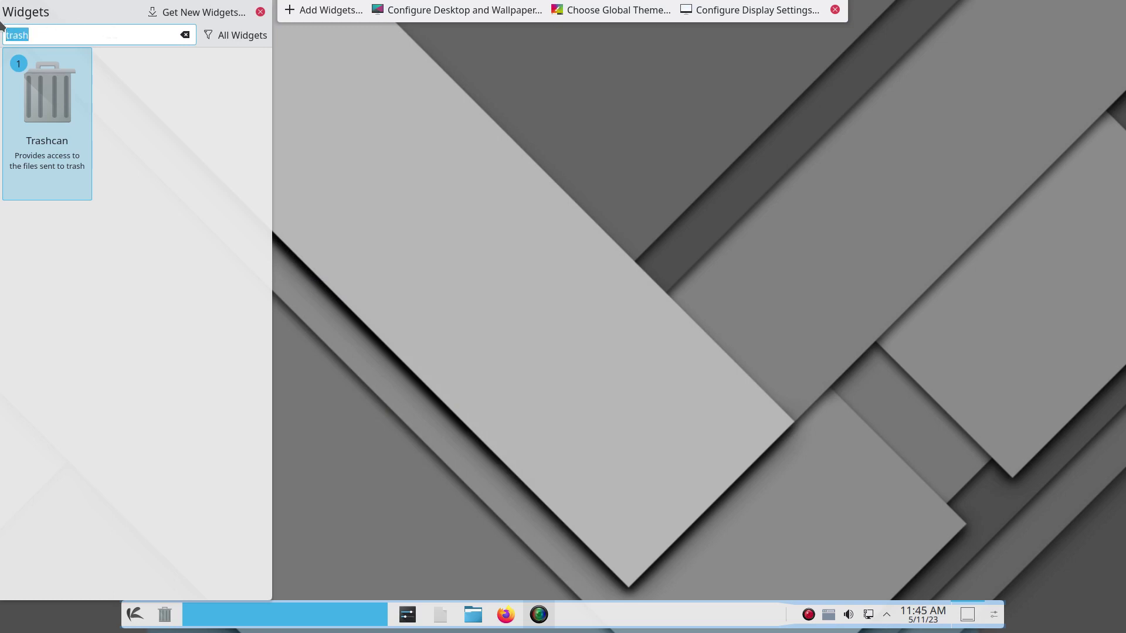
Step: Add Lock/Logout (searched 'log') at the panel's right end and move Peek at Desktop before the tray
text(log)
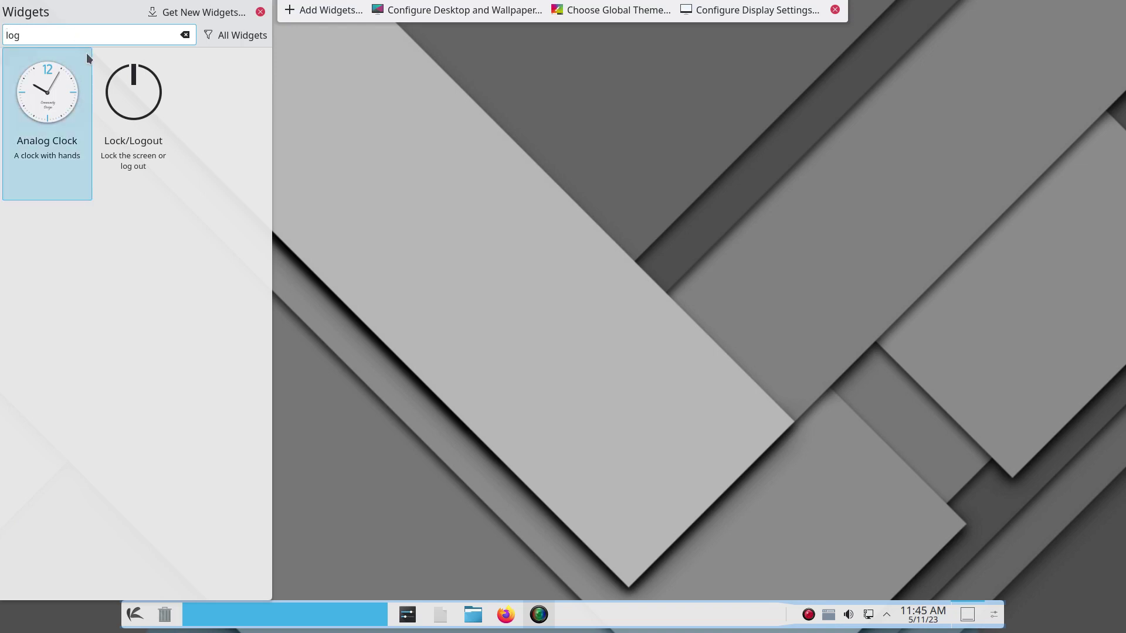
drag(110, 89, 969, 615)
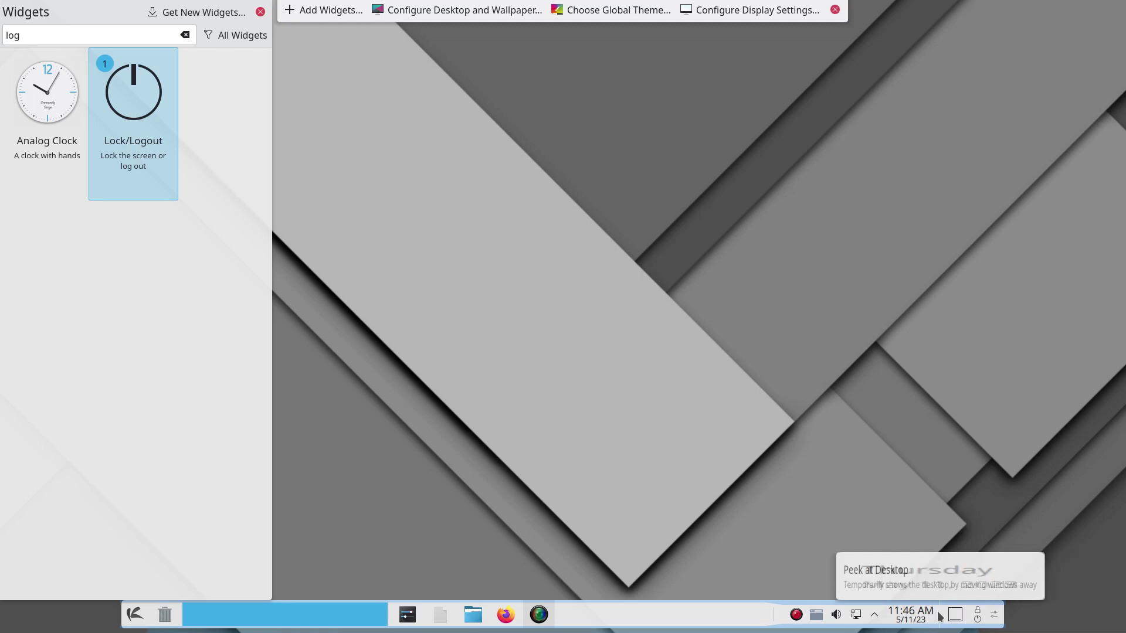
click(995, 616)
mouse_move(960, 615)
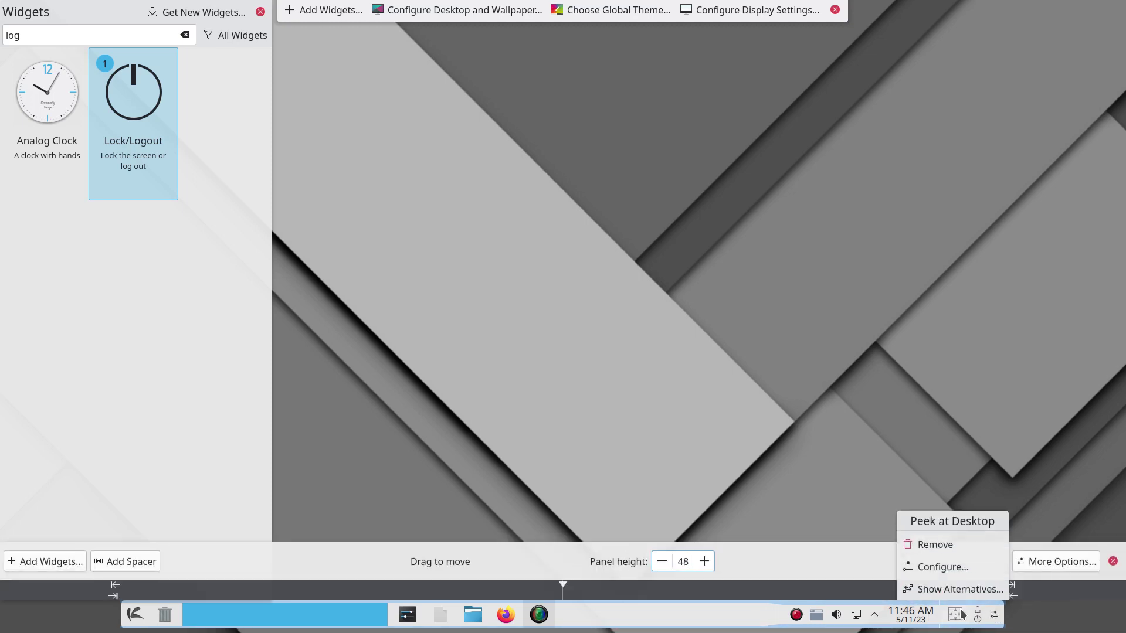
drag(961, 614, 802, 604)
mouse_move(836, 623)
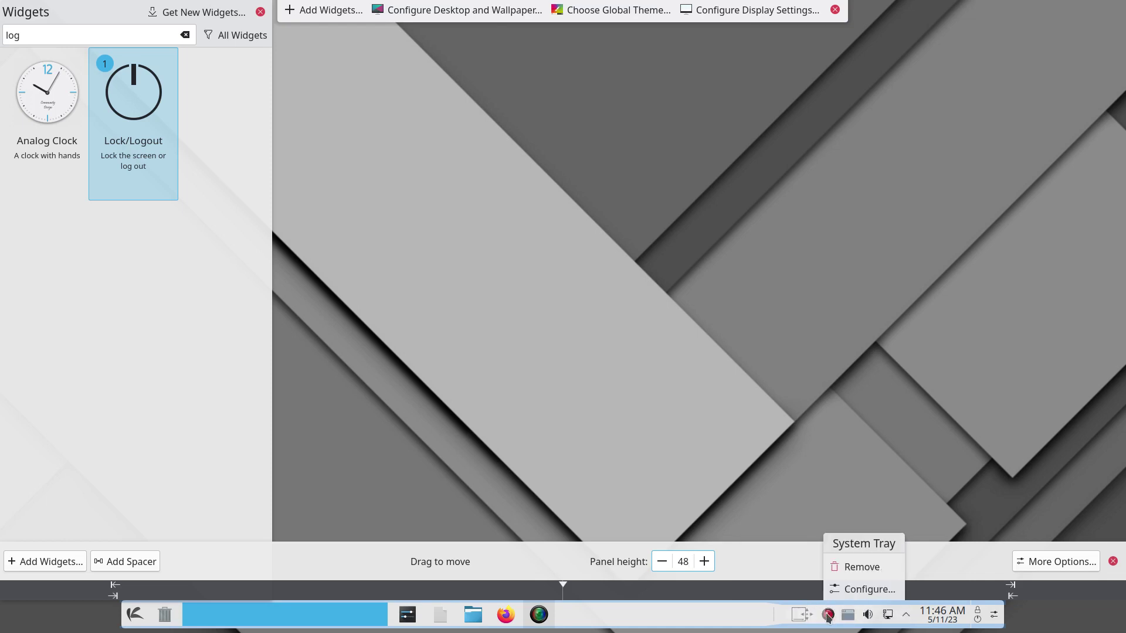
mouse_move(798, 614)
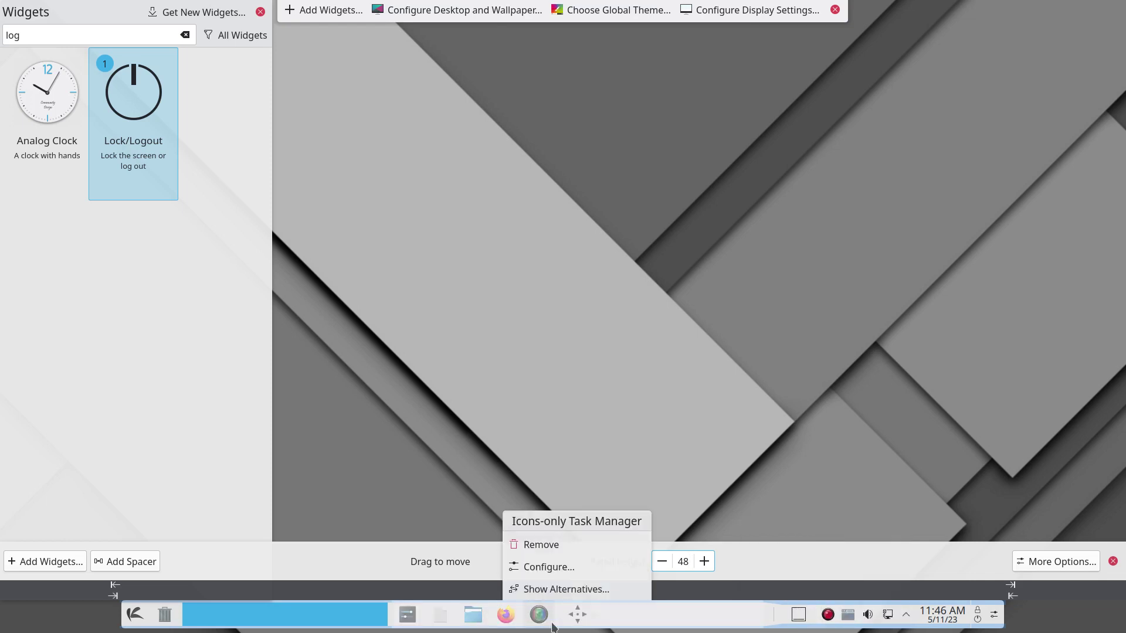
mouse_move(946, 630)
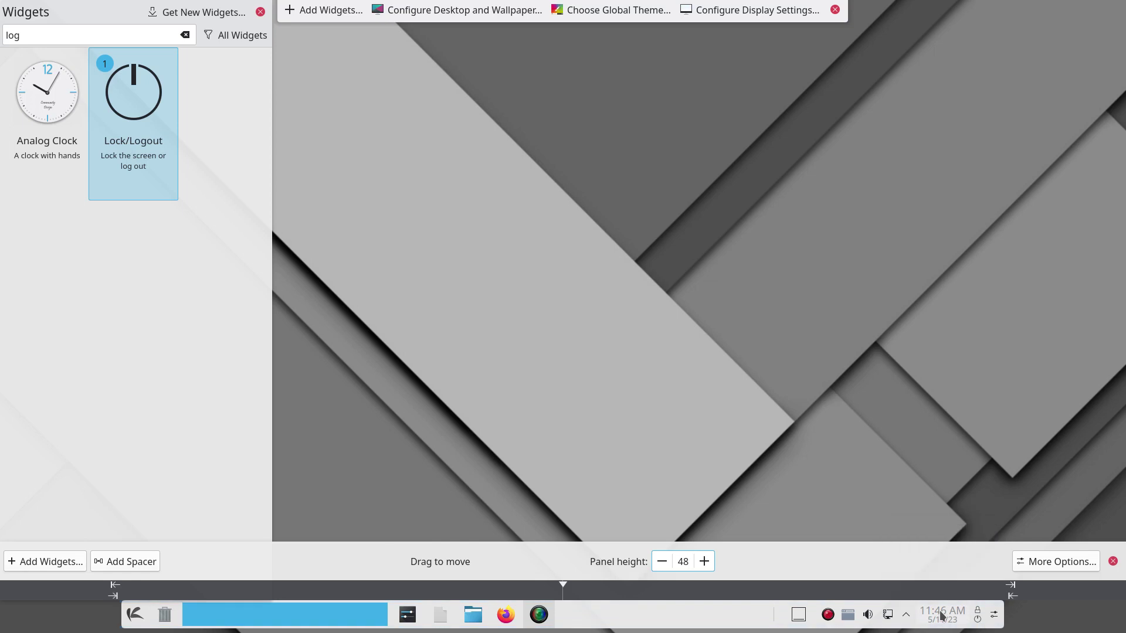
Step: Pull the Digital Clock off the panel onto the desktop and exit panel edit mode
drag(941, 615, 945, 449)
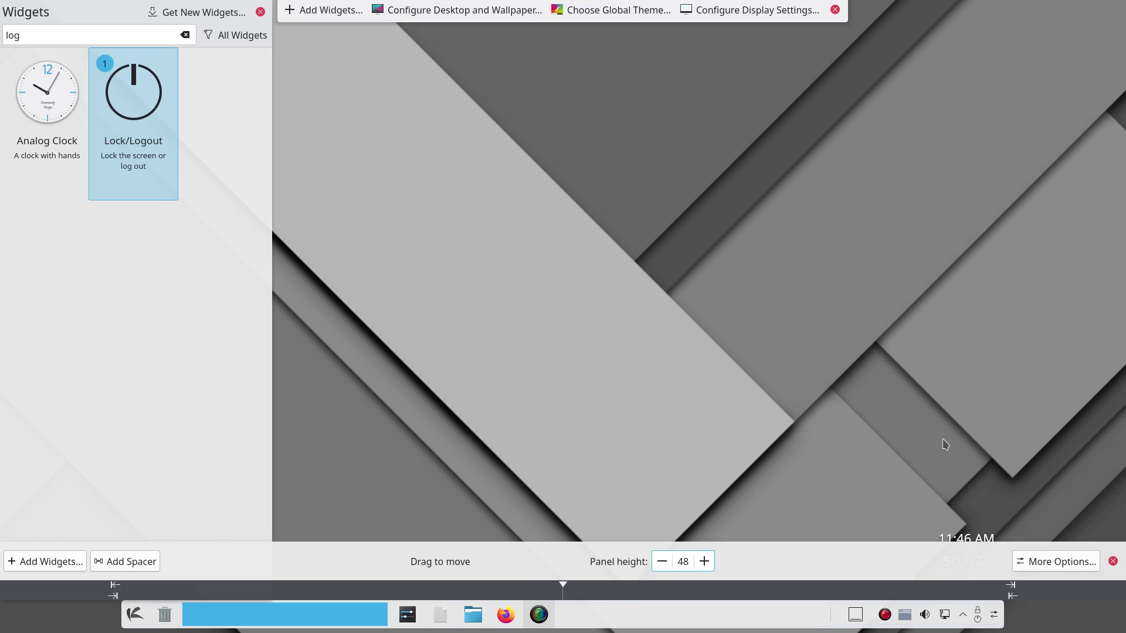
mouse_move(961, 522)
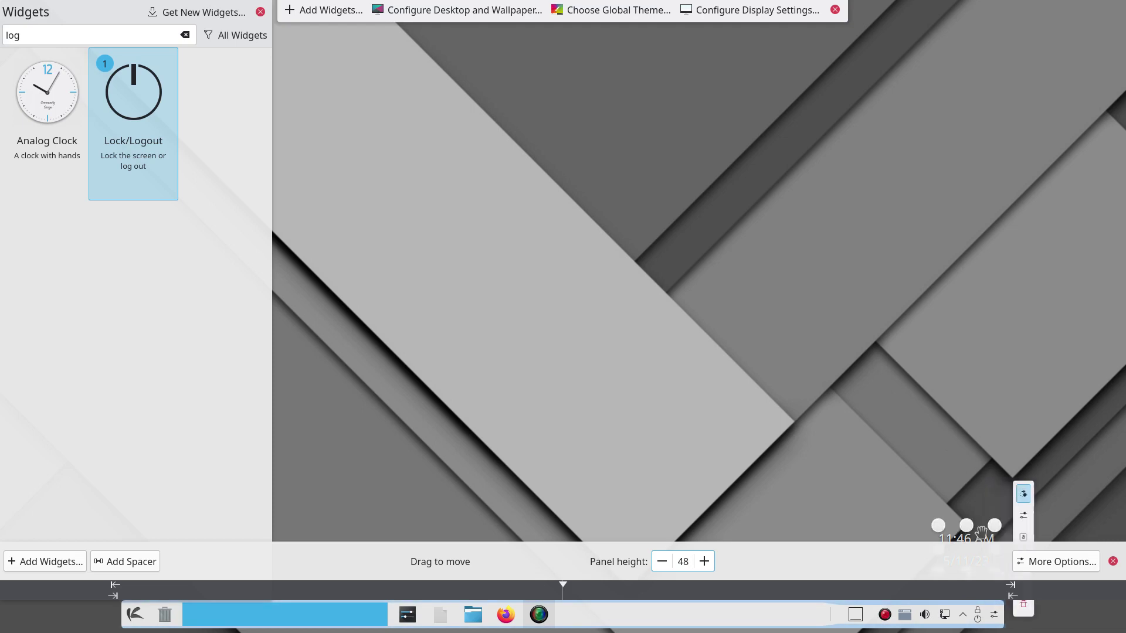
click(1113, 563)
Step: Move the desktop clock to the top-right corner and resize it larger
mouse_move(974, 548)
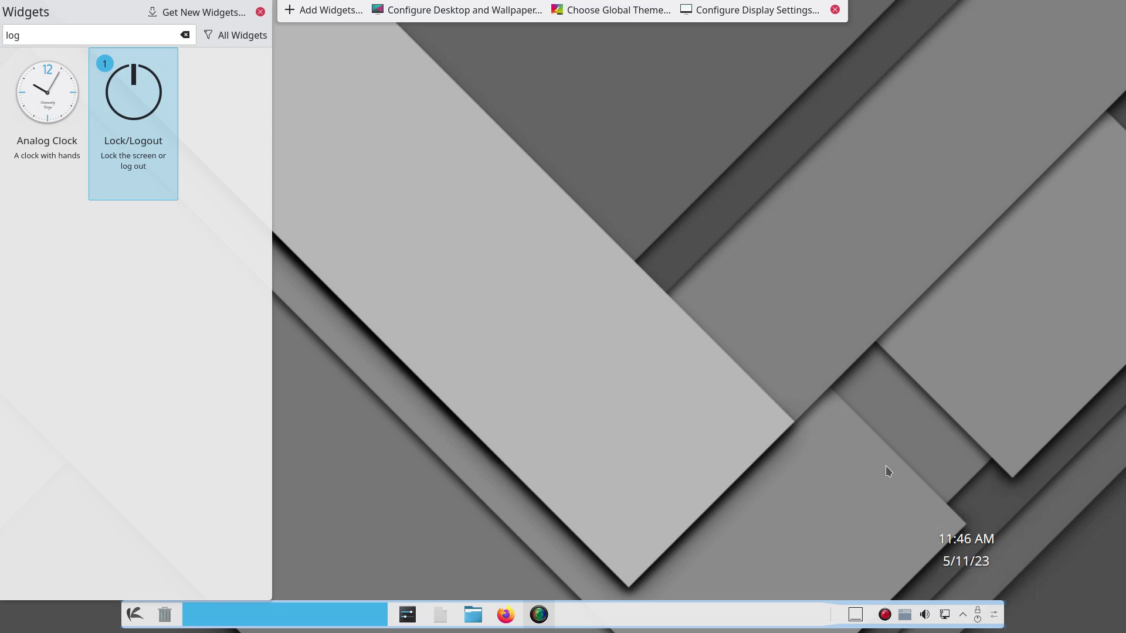
mouse_move(1009, 546)
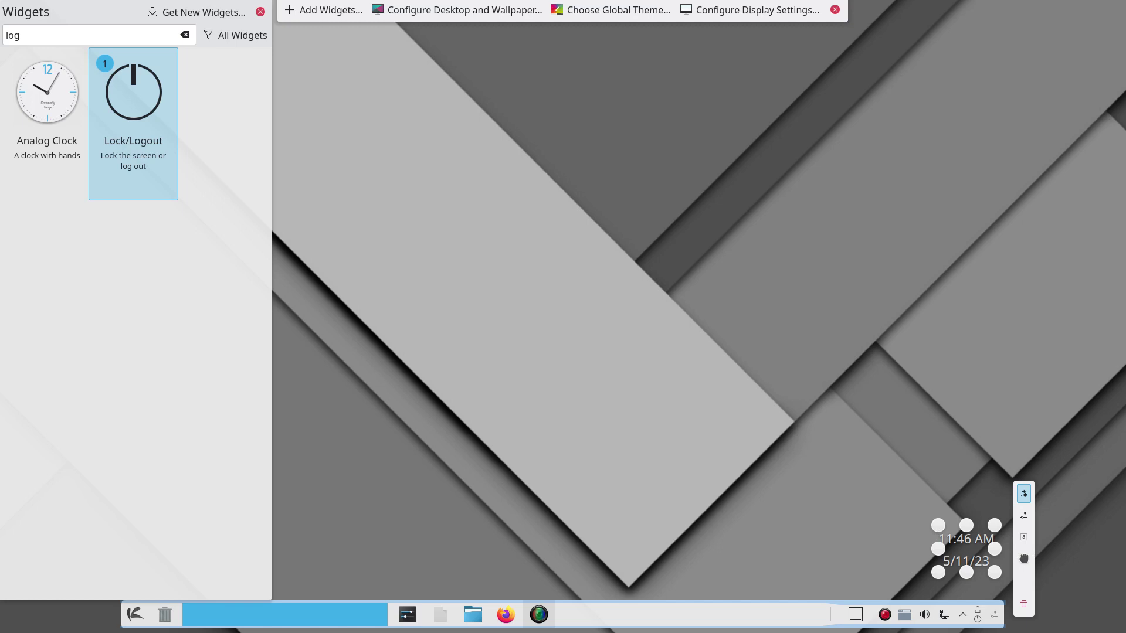
drag(1024, 558, 1118, 67)
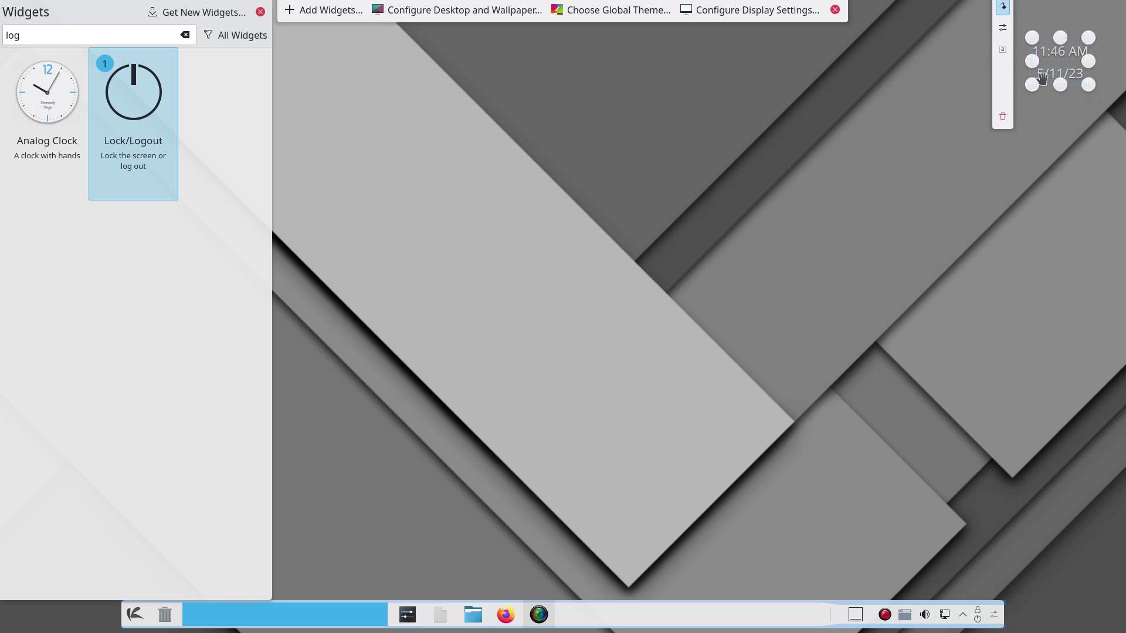
drag(1032, 86, 928, 102)
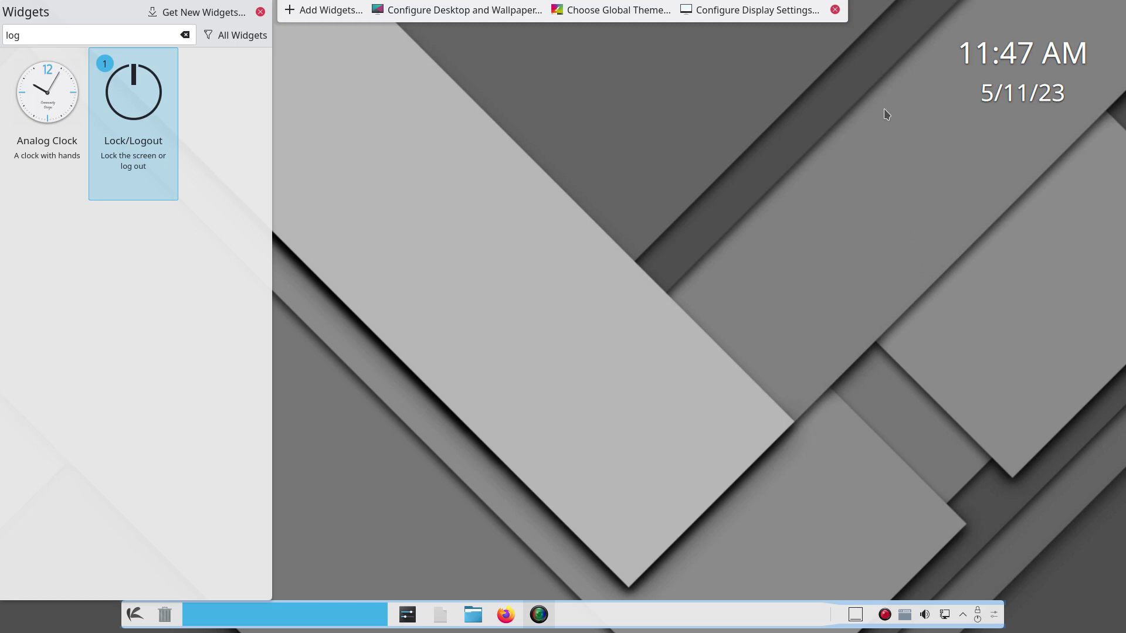
click(834, 10)
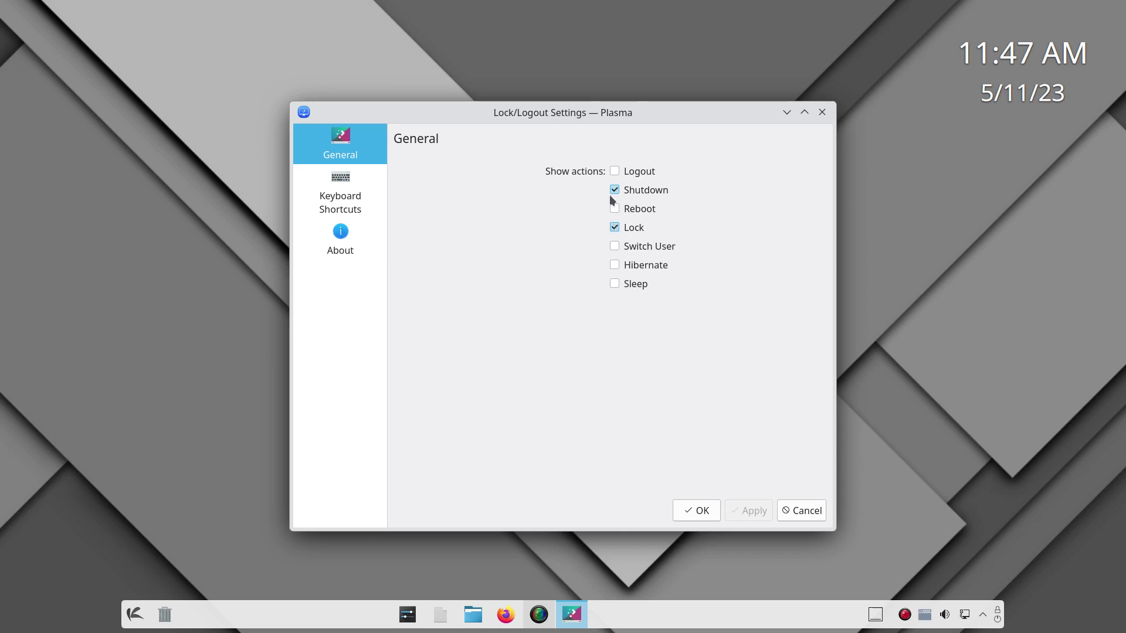
Step: Tick Logout, untick Shutdown and Lock, apply, then click the Lock/Logout widget to test it
click(614, 171)
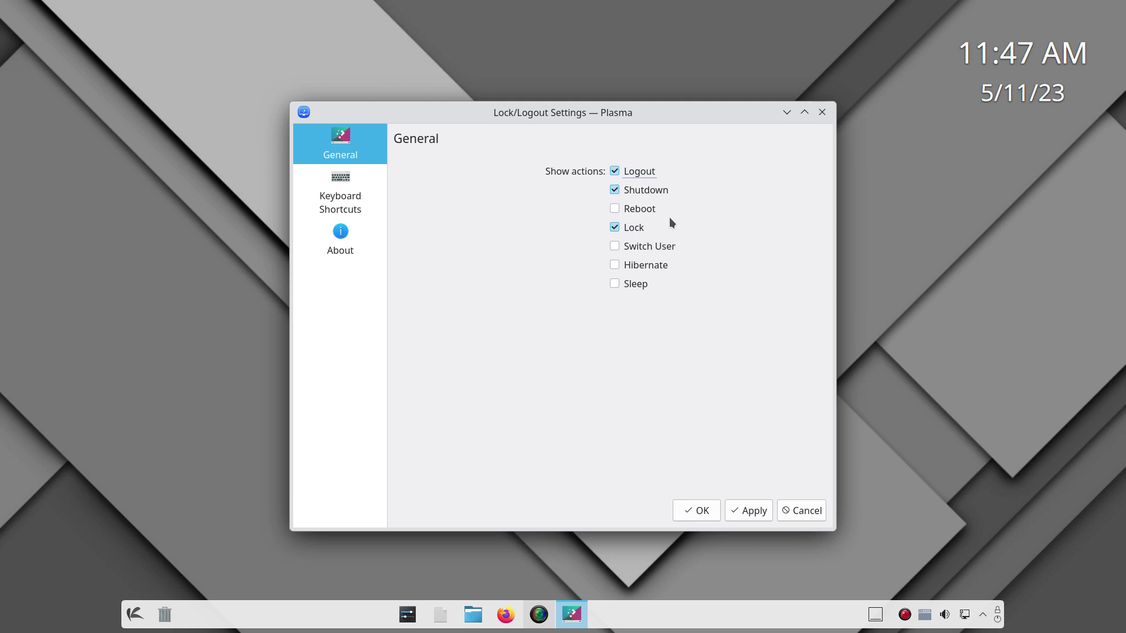
click(615, 191)
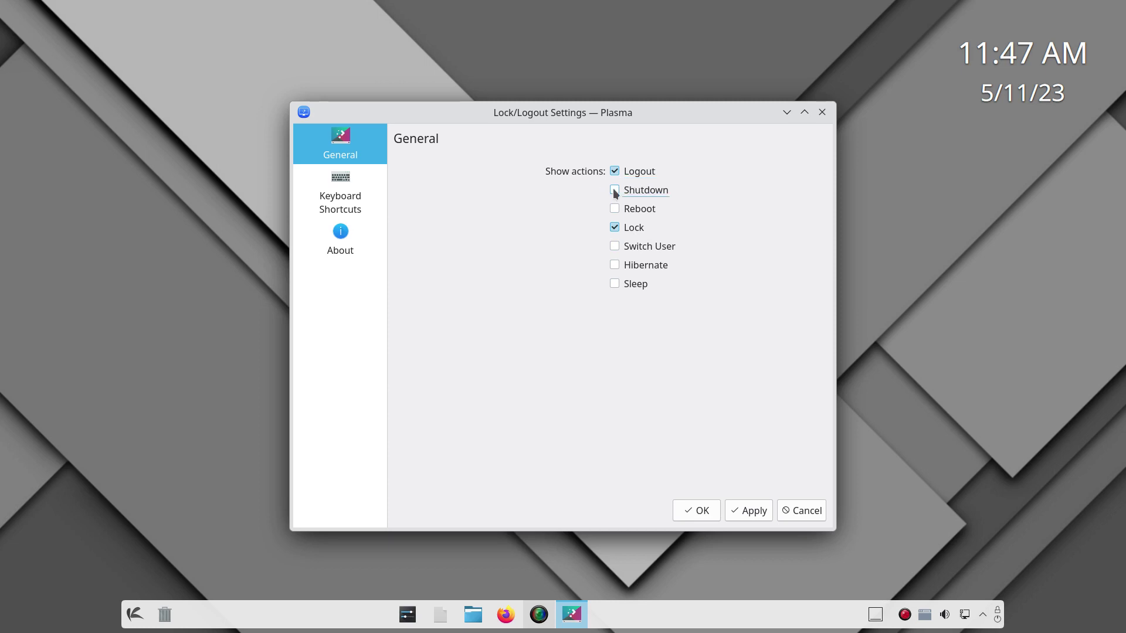
click(616, 228)
click(756, 512)
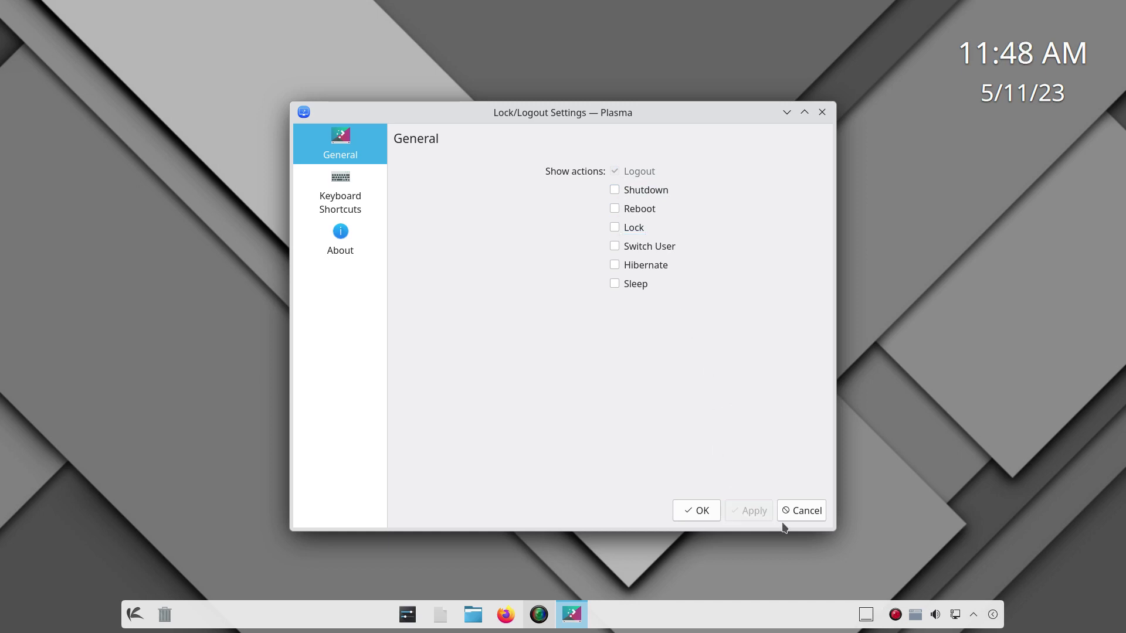
click(805, 511)
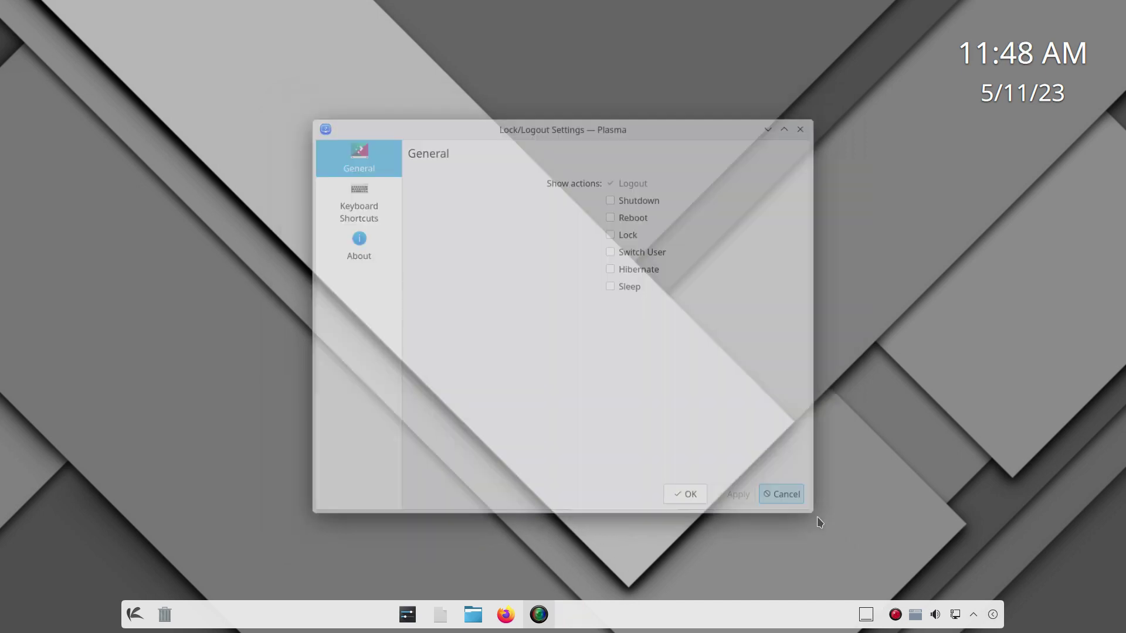
click(992, 615)
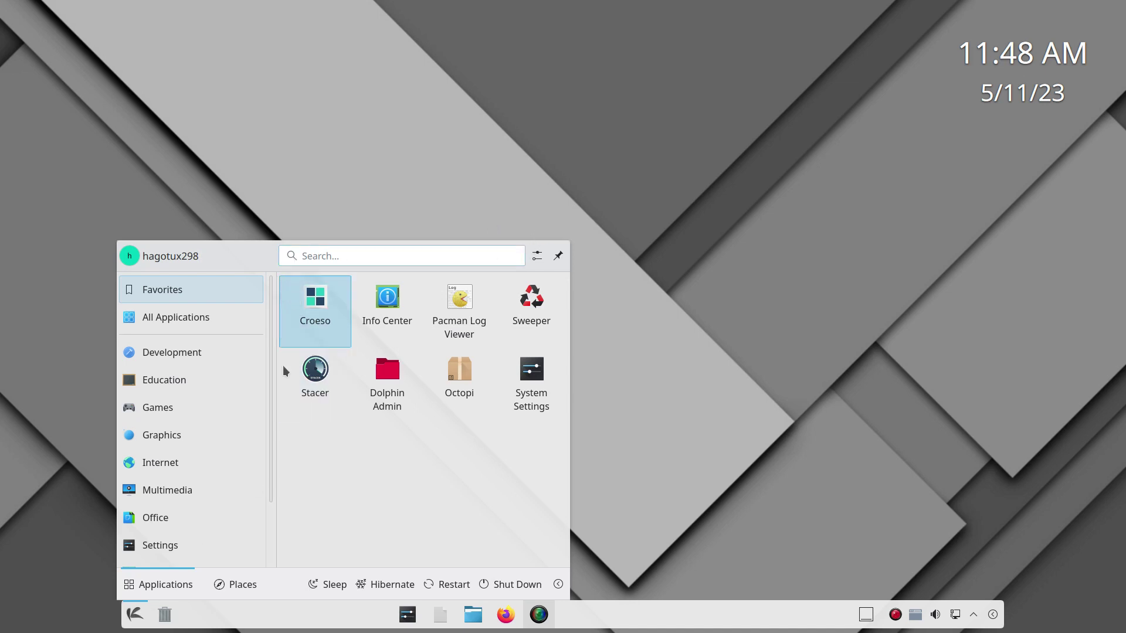
Step: Swap the launcher for the cascading Application Menu via Show Alternatives
mouse_move(156, 517)
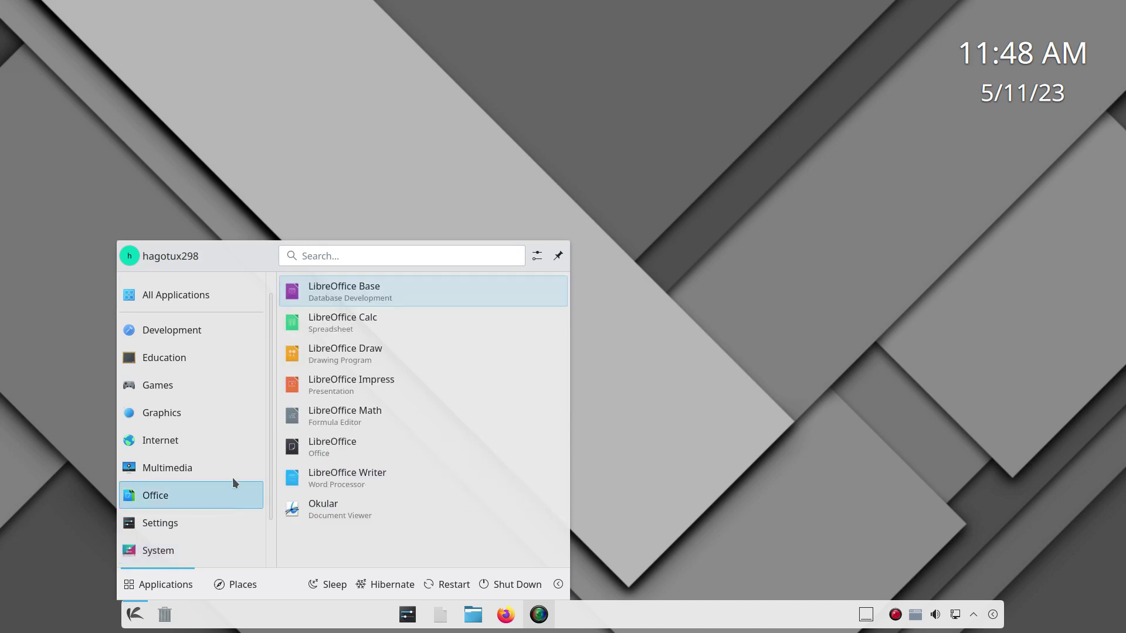
right_click(134, 615)
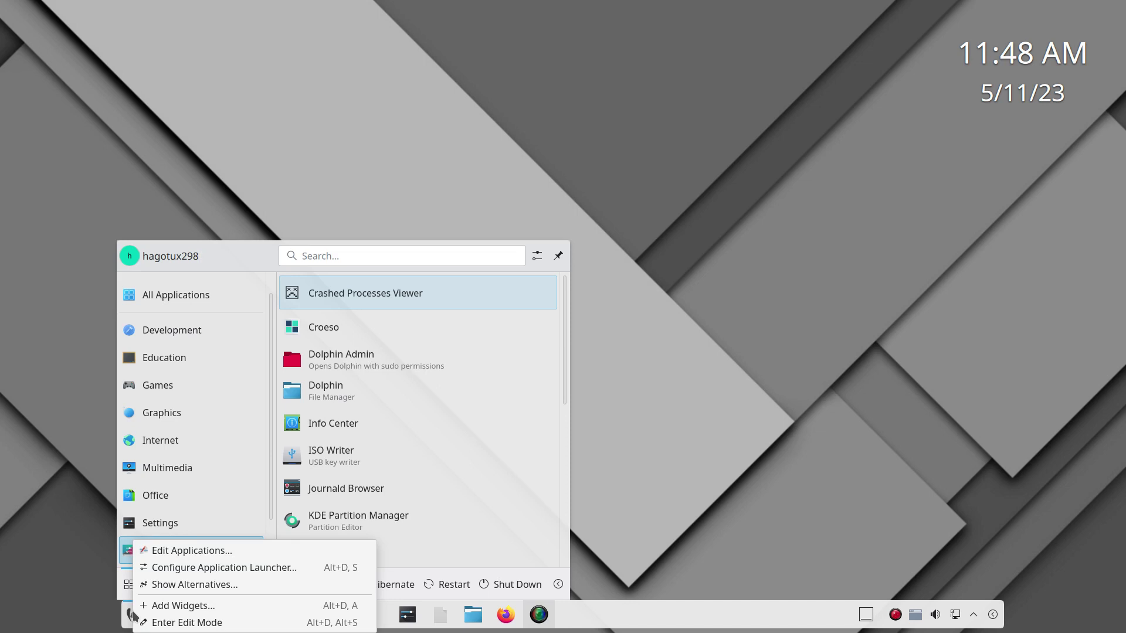
click(174, 585)
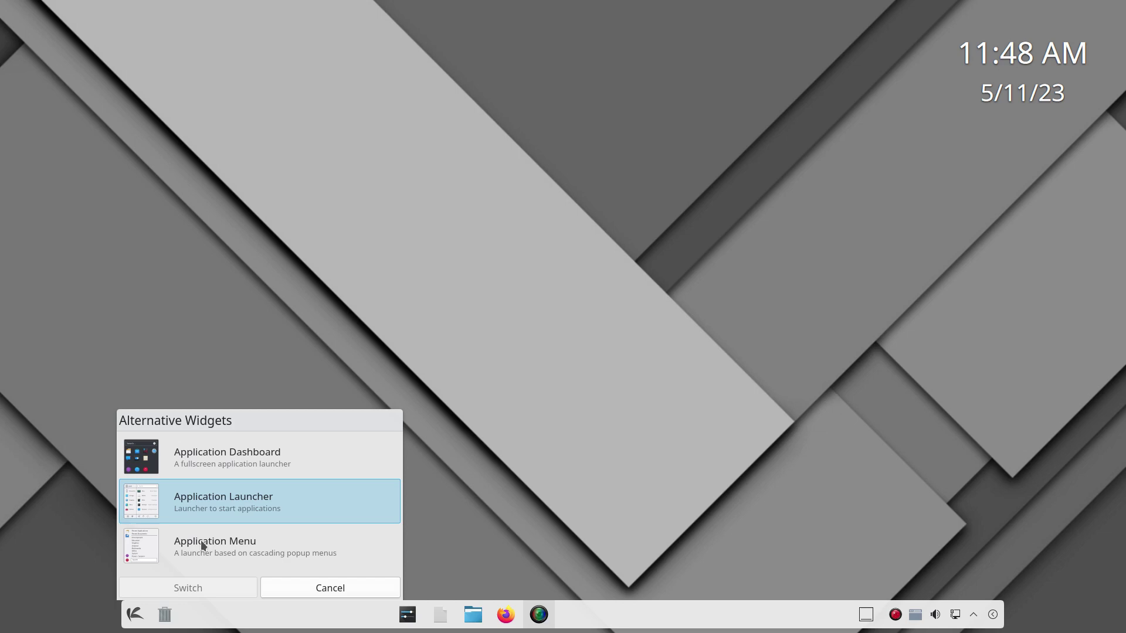
click(201, 544)
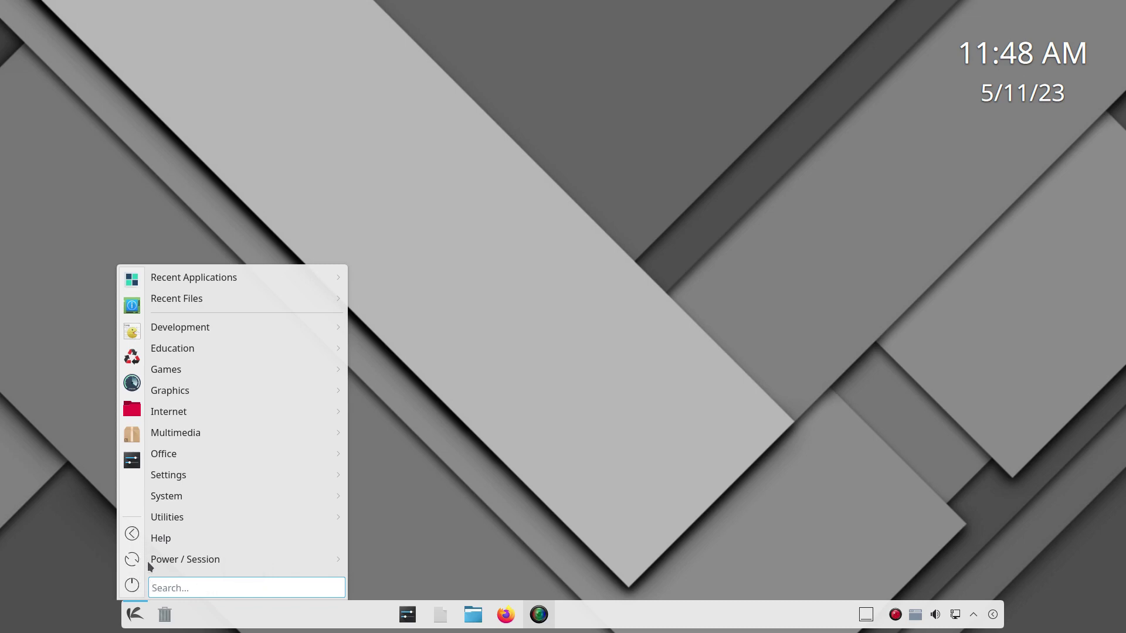
Step: Favourite Sleep from Power / Session, then drag Shut Down to the top and Sleep second
mouse_move(166, 560)
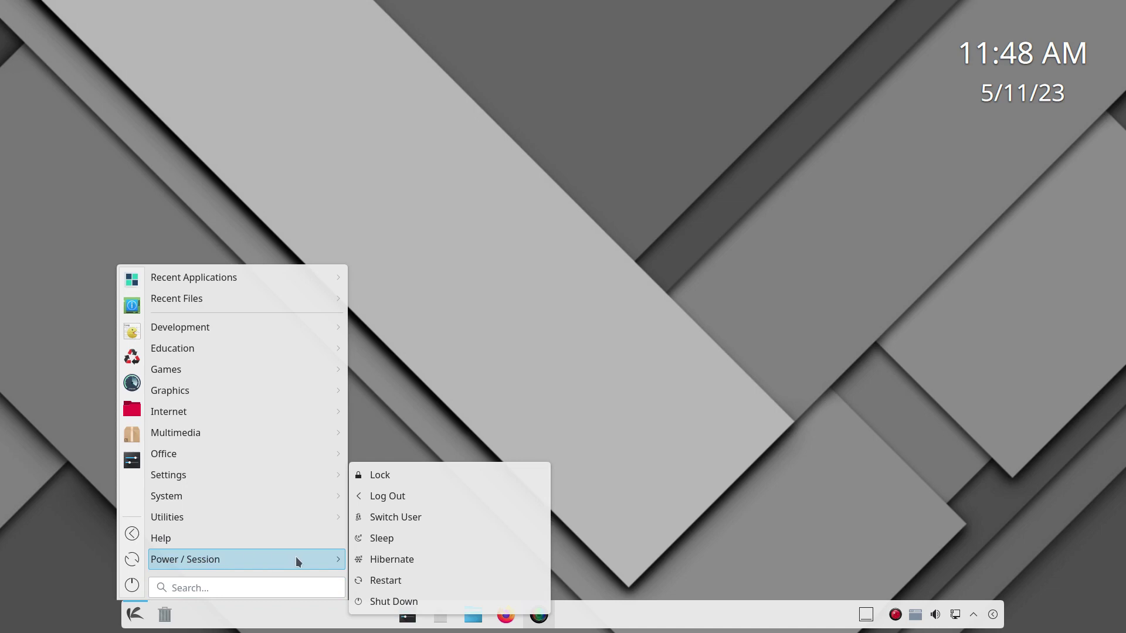
right_click(402, 540)
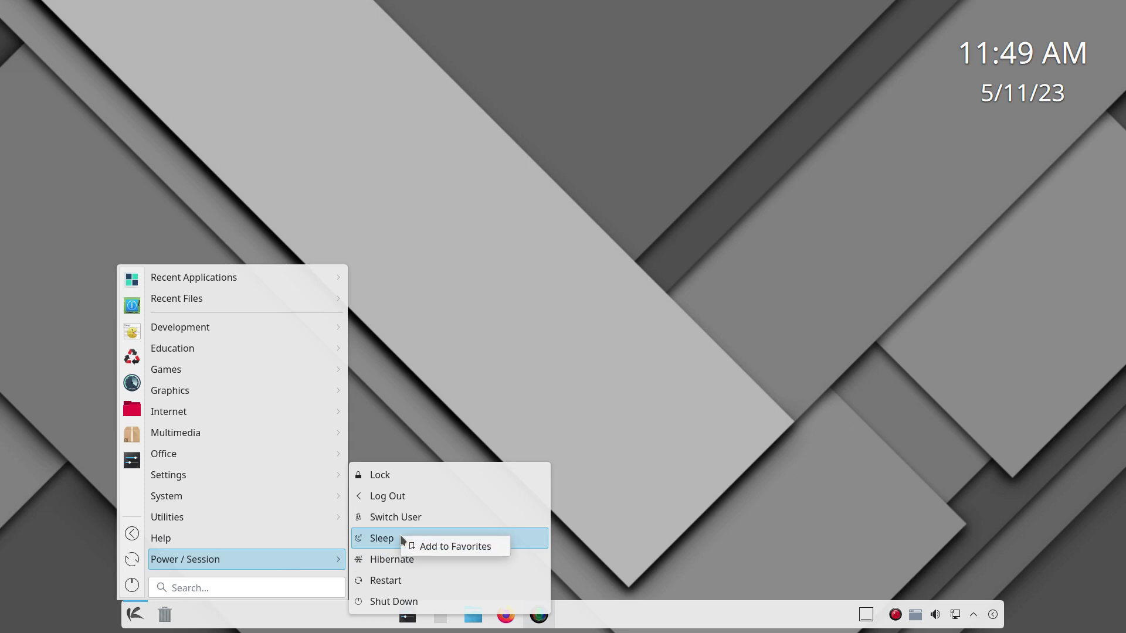
click(427, 543)
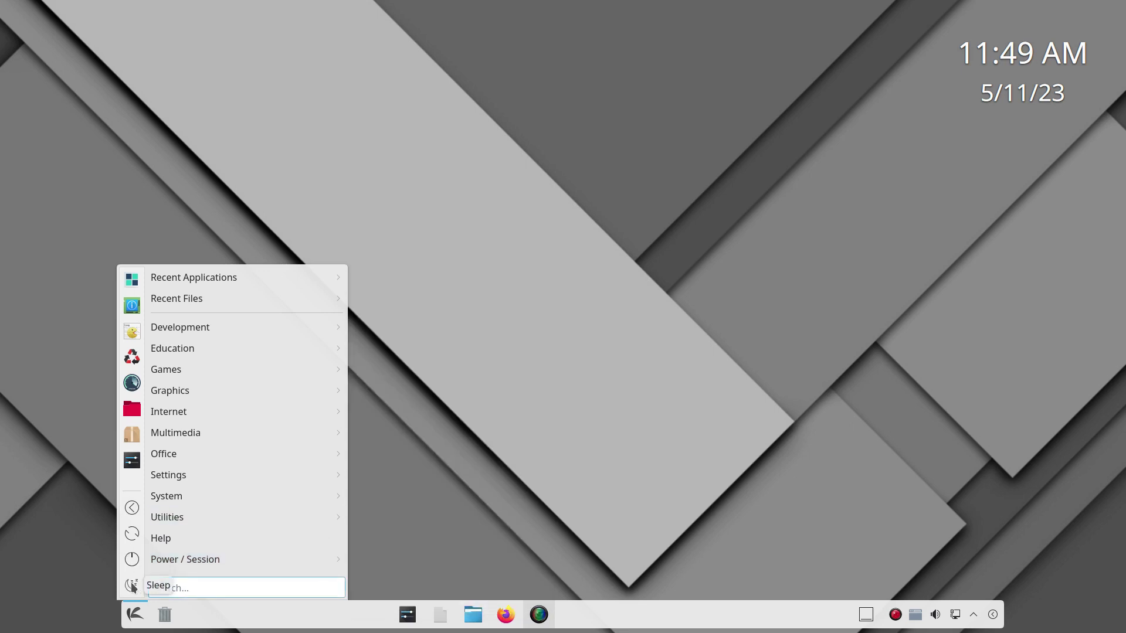
drag(130, 584, 132, 534)
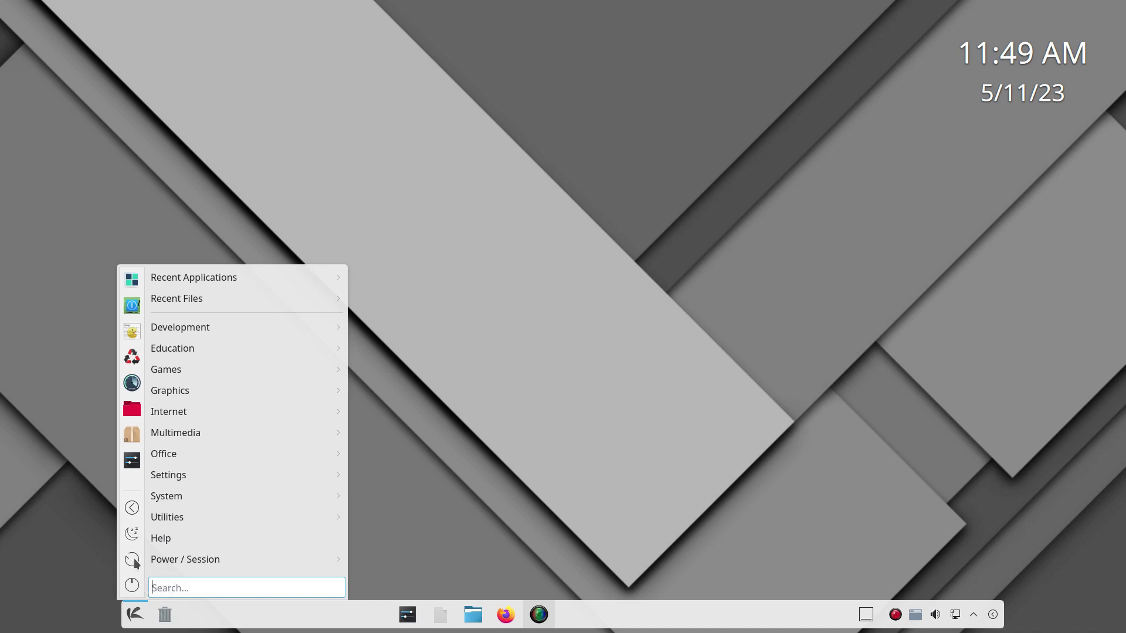
drag(134, 585, 133, 509)
drag(133, 560, 131, 534)
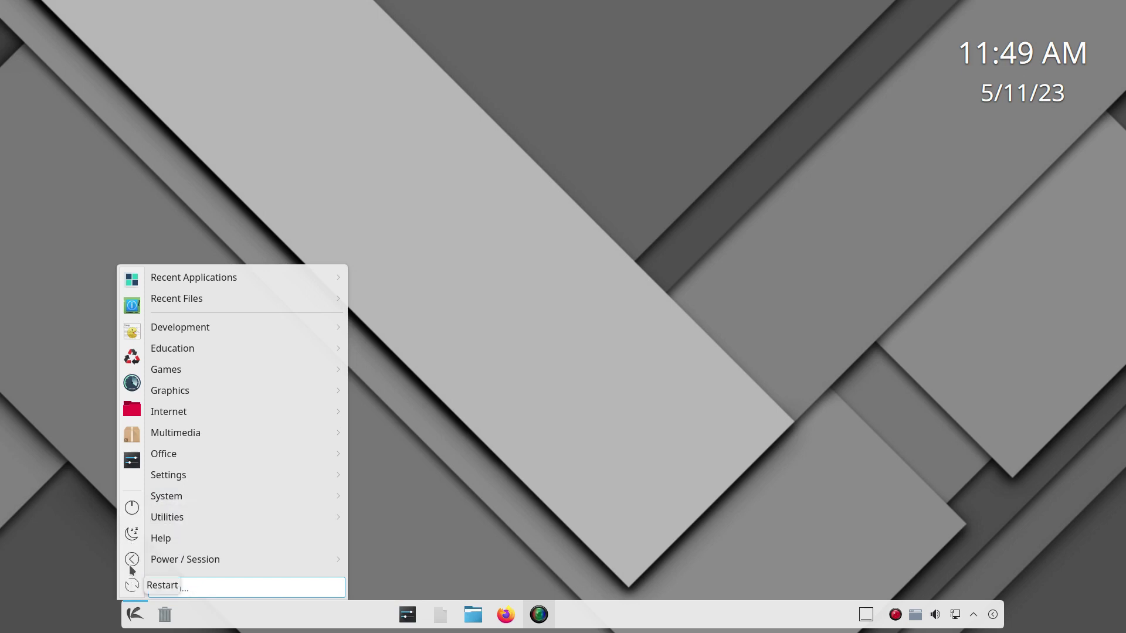
mouse_move(225, 518)
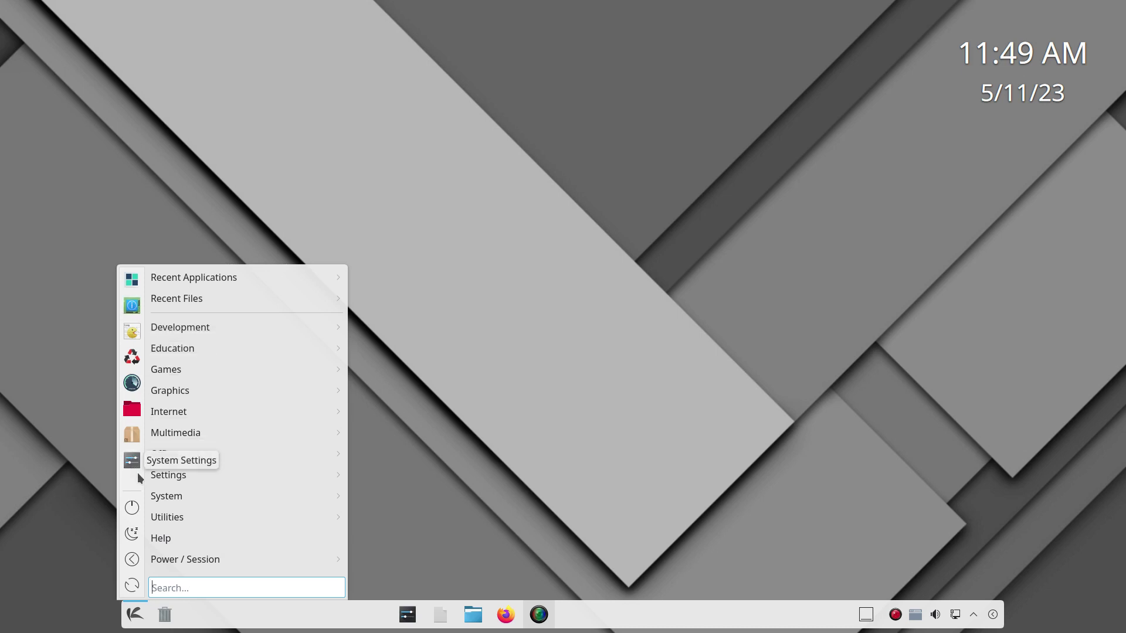
mouse_move(174, 488)
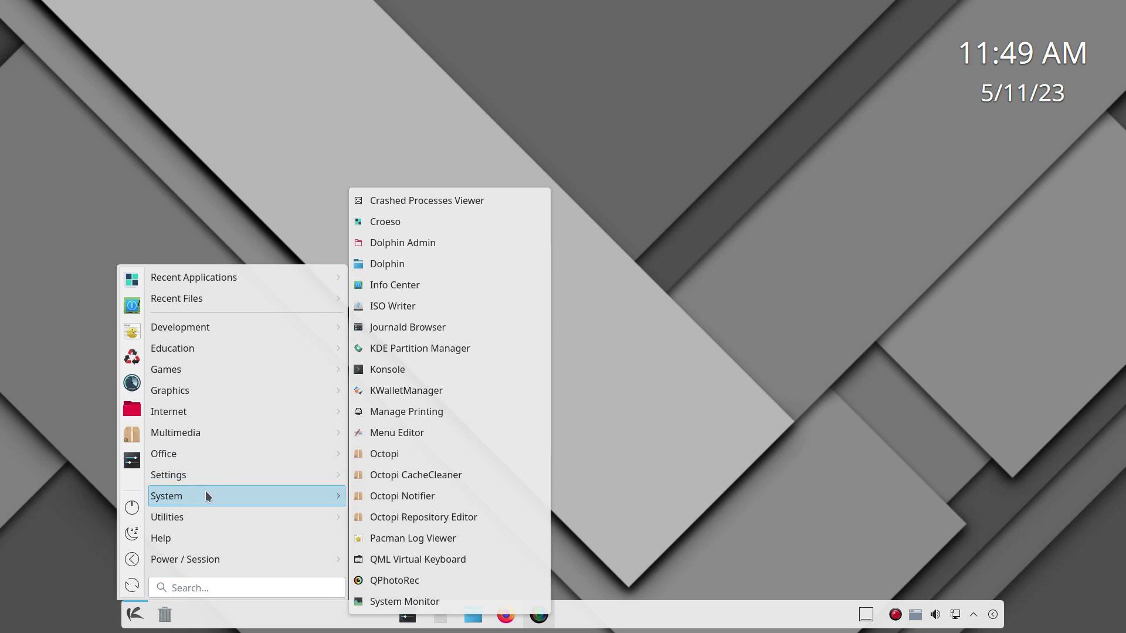
right_click(434, 499)
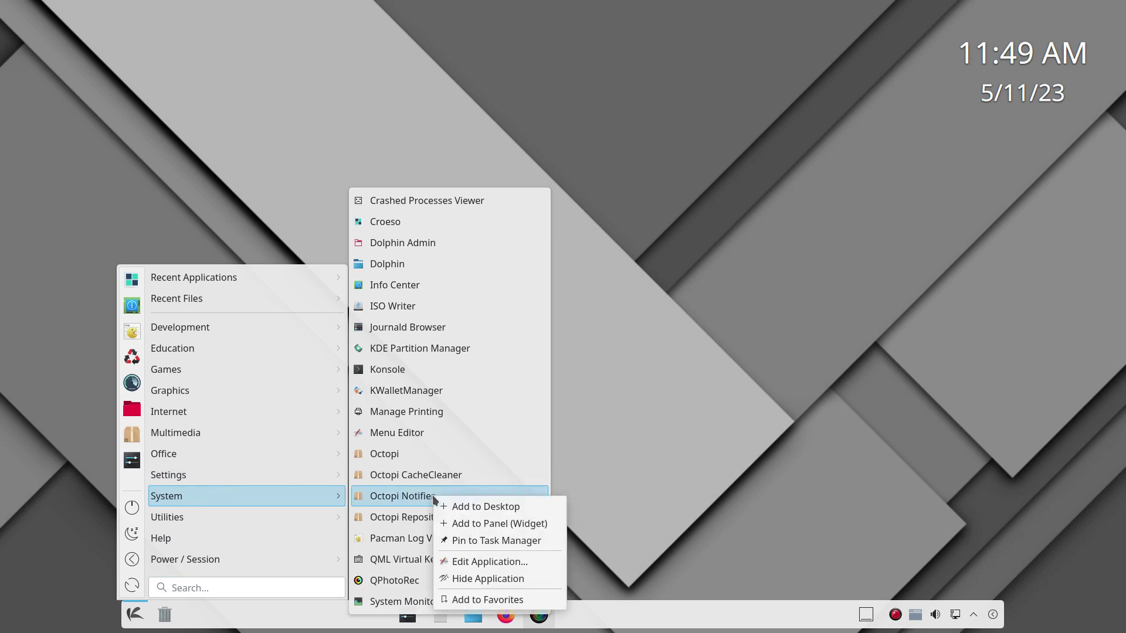
click(465, 600)
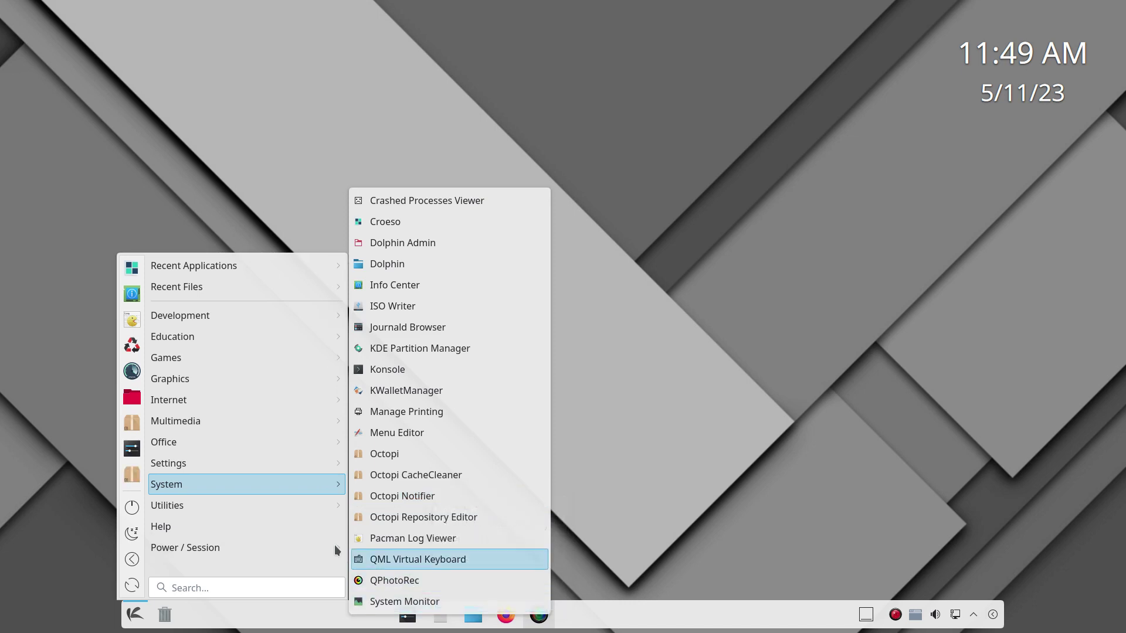
right_click(130, 478)
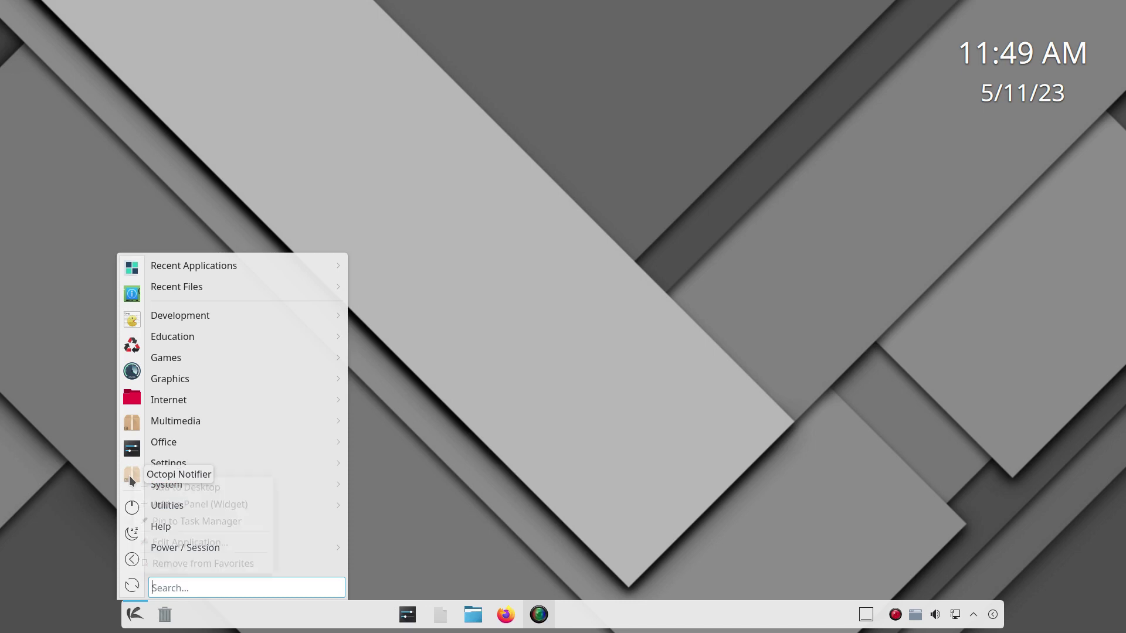
click(213, 565)
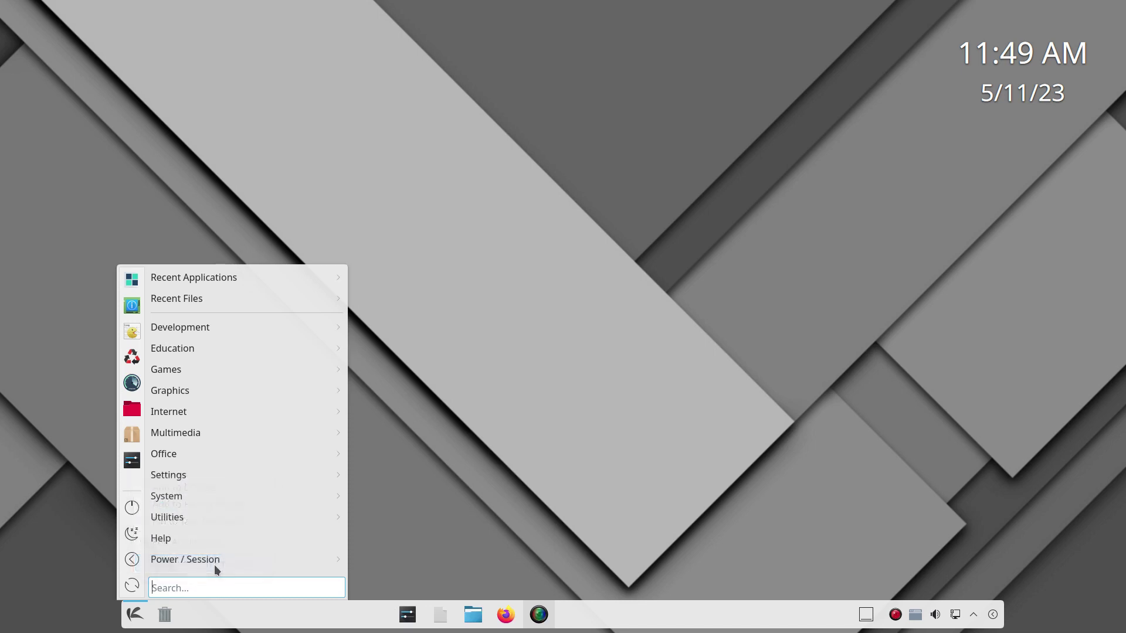
mouse_move(213, 560)
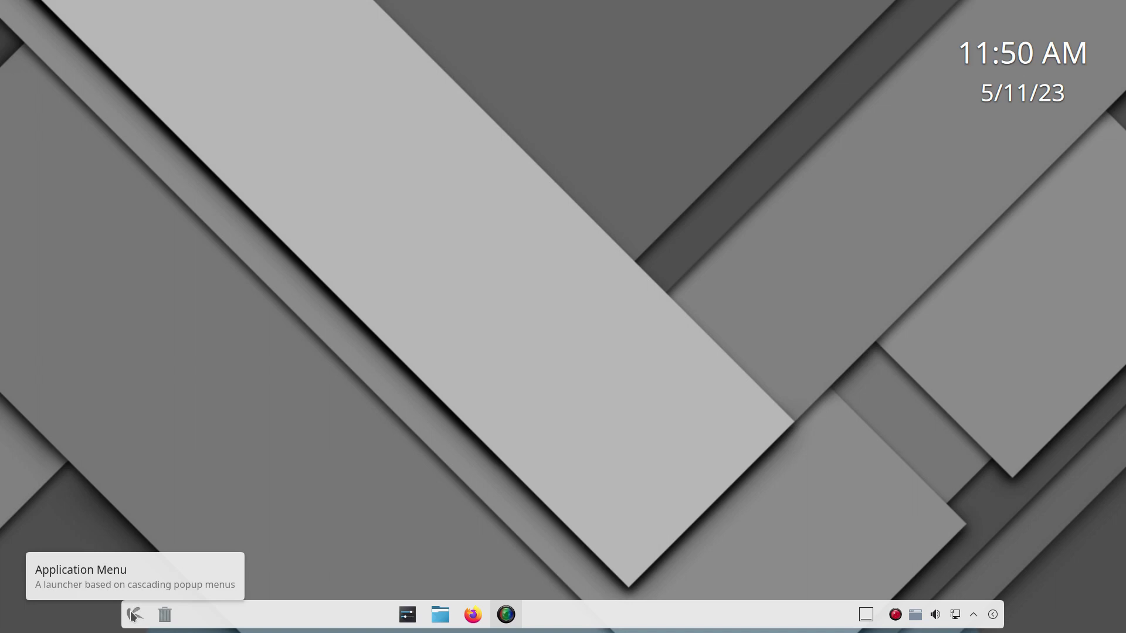
Step: Apply the Breeze Dark theme from System Settings' Quick Settings
click(133, 614)
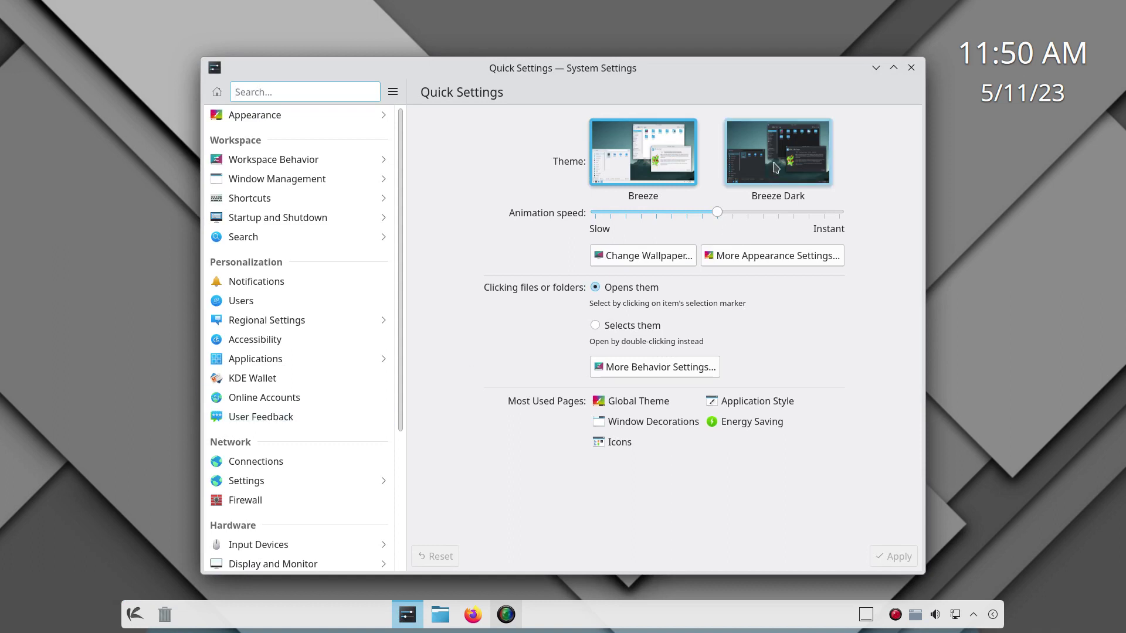
click(775, 168)
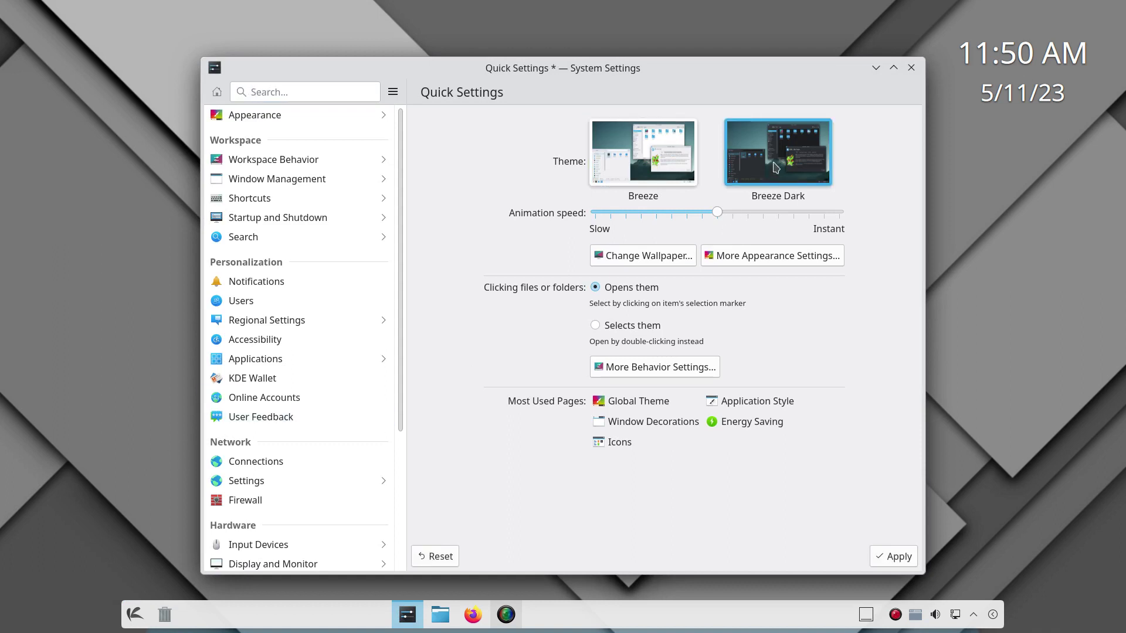
click(887, 556)
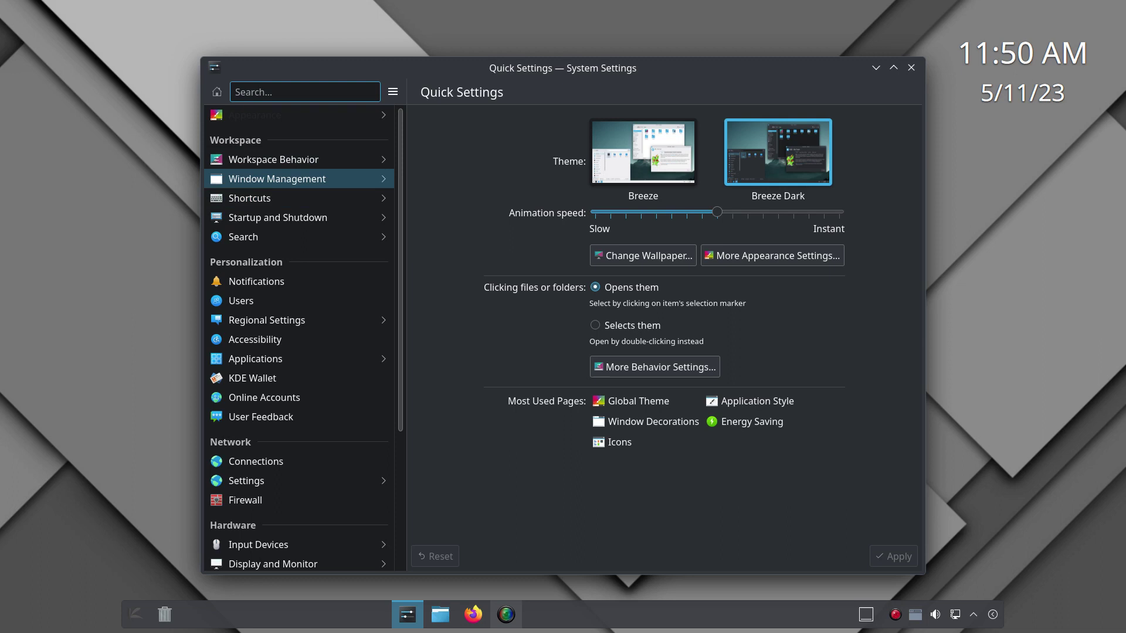
Step: Search 'ap' to reach Application Style, then open the Plasma Style page under Appearance
click(275, 178)
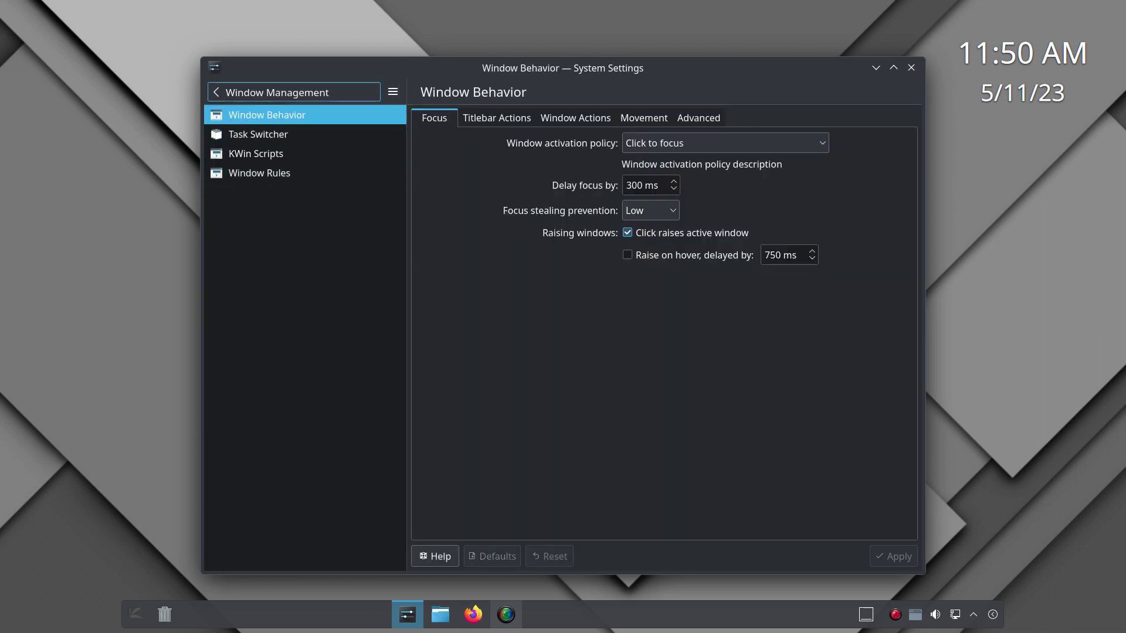
click(270, 92)
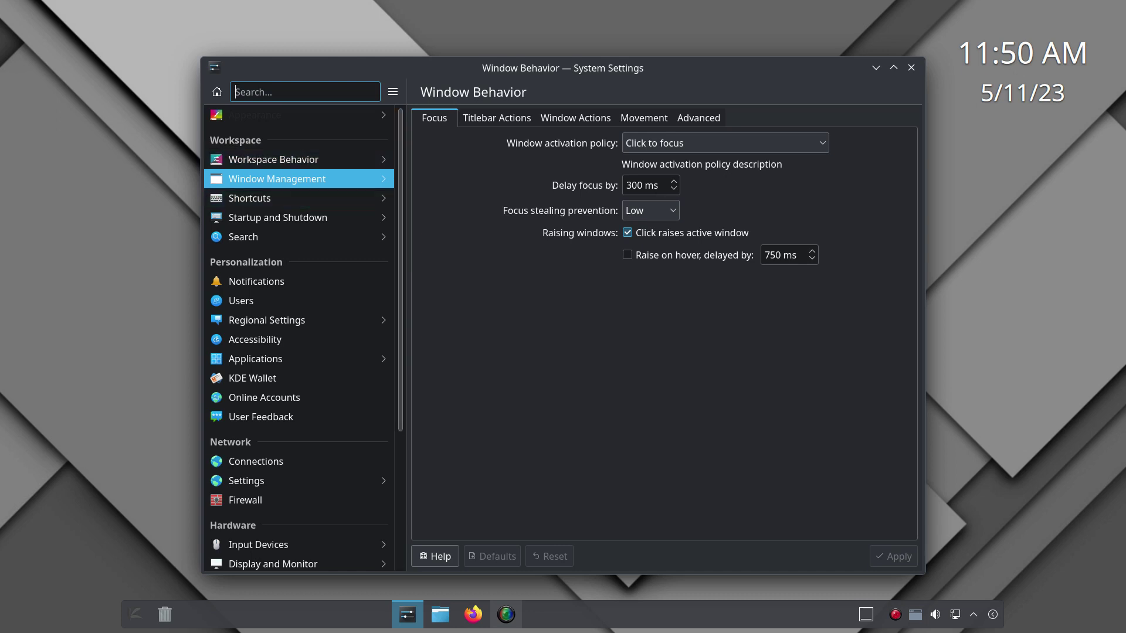
text(ap)
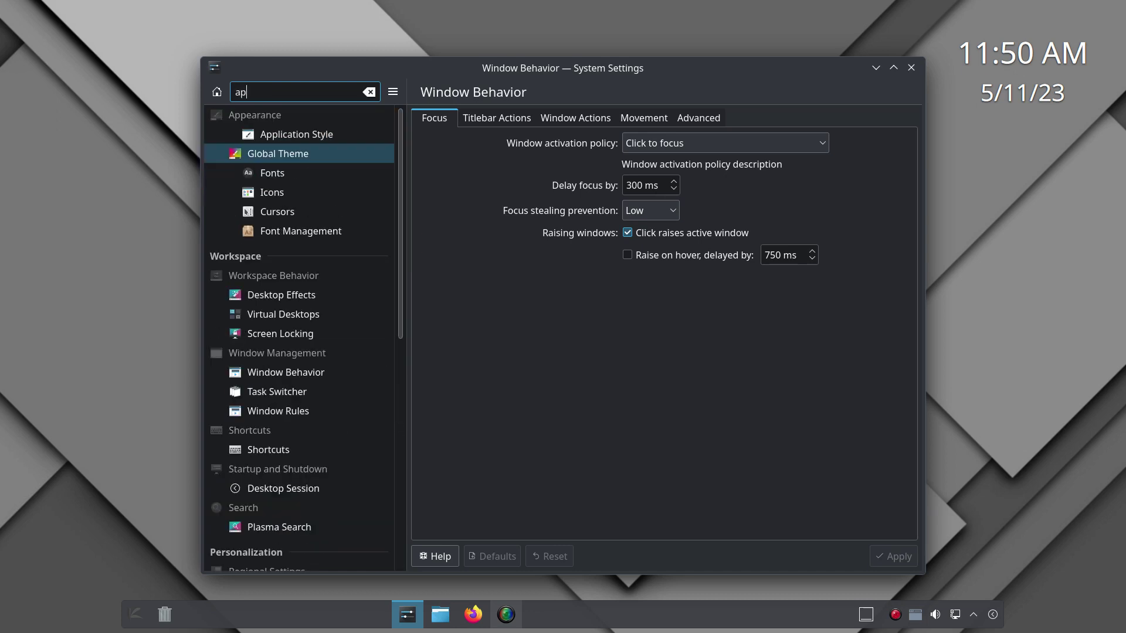
key(Up)
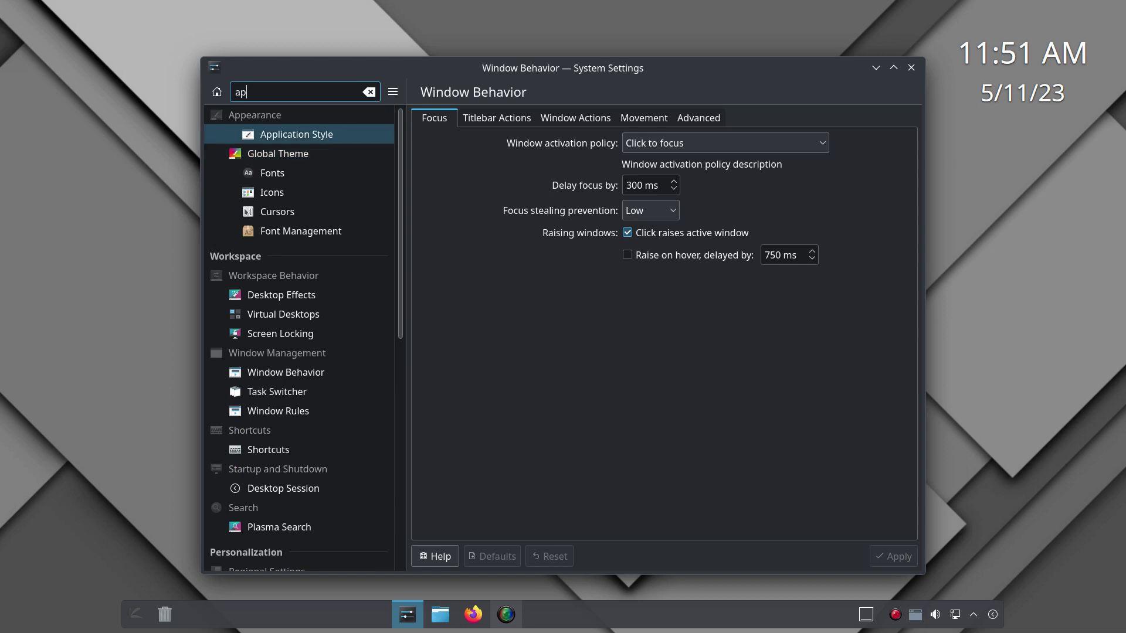
key(Return)
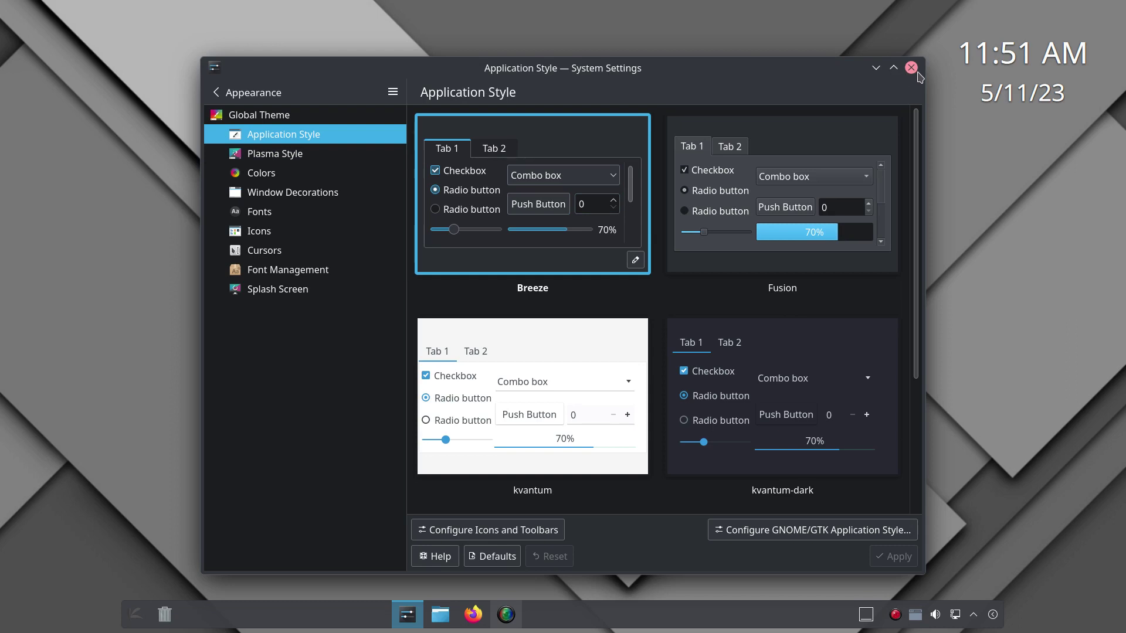
scroll(783, 264, down, 3)
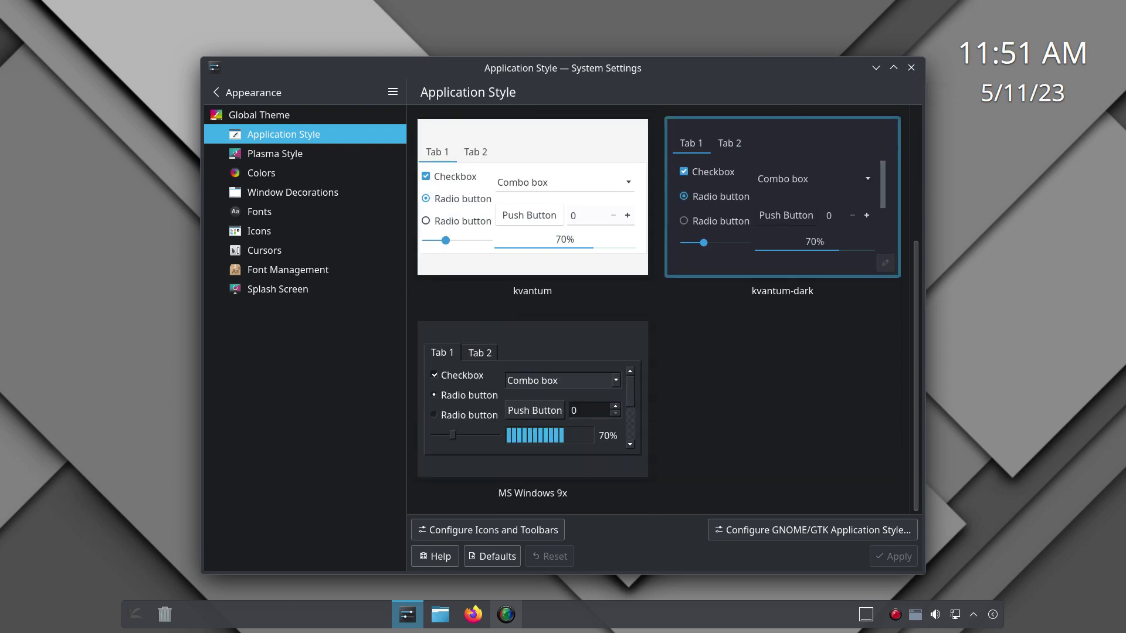
scroll(878, 273, up, 3)
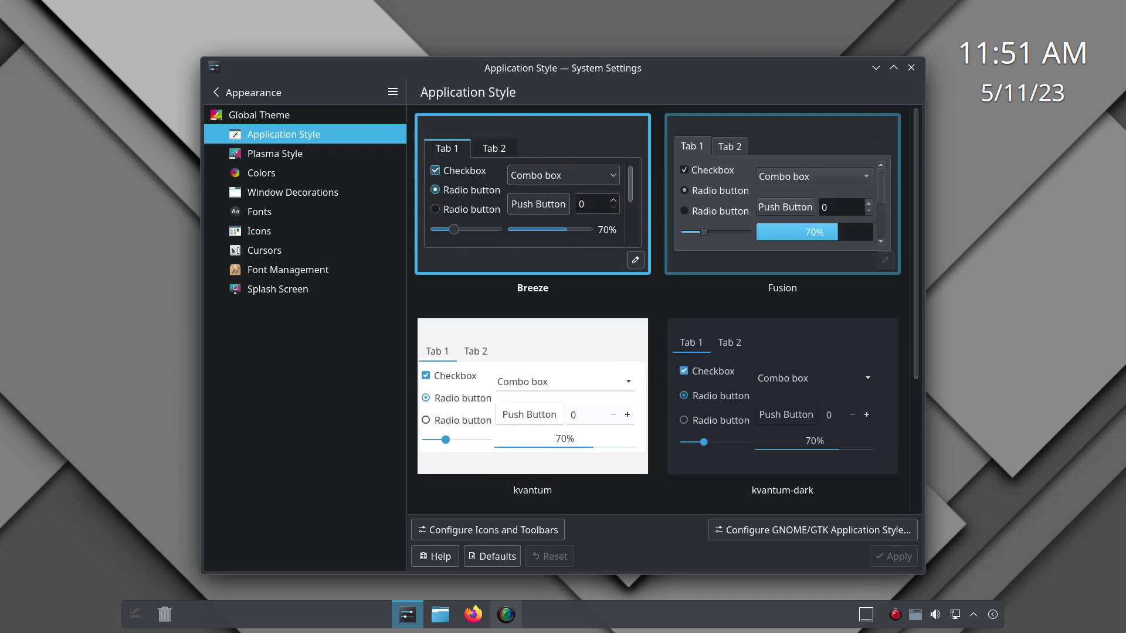
scroll(878, 273, down, 3)
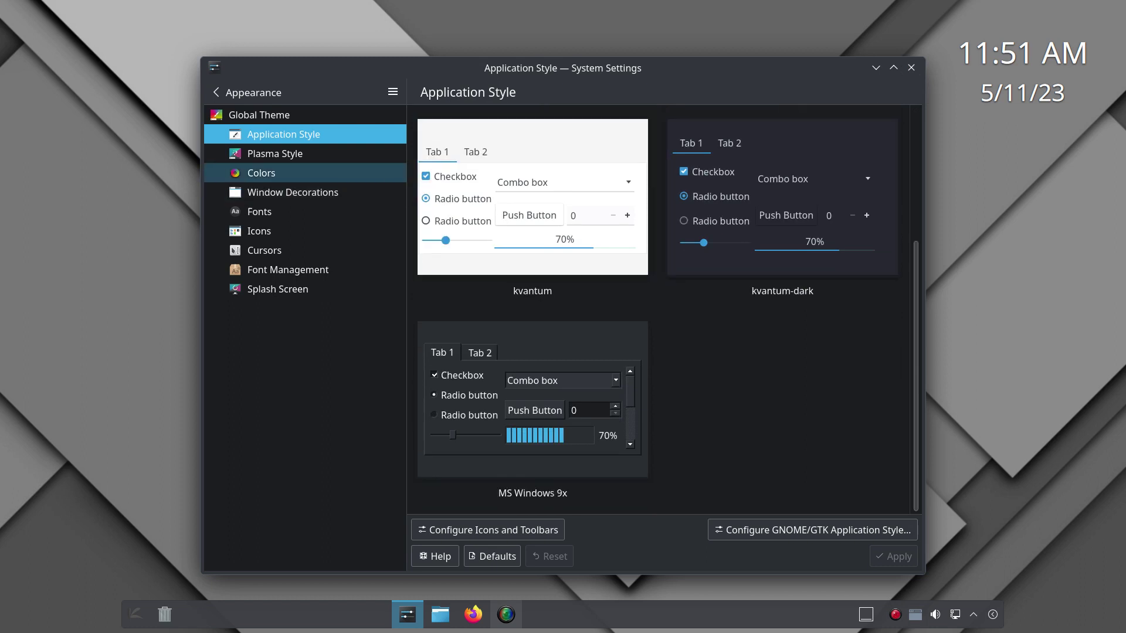
click(275, 154)
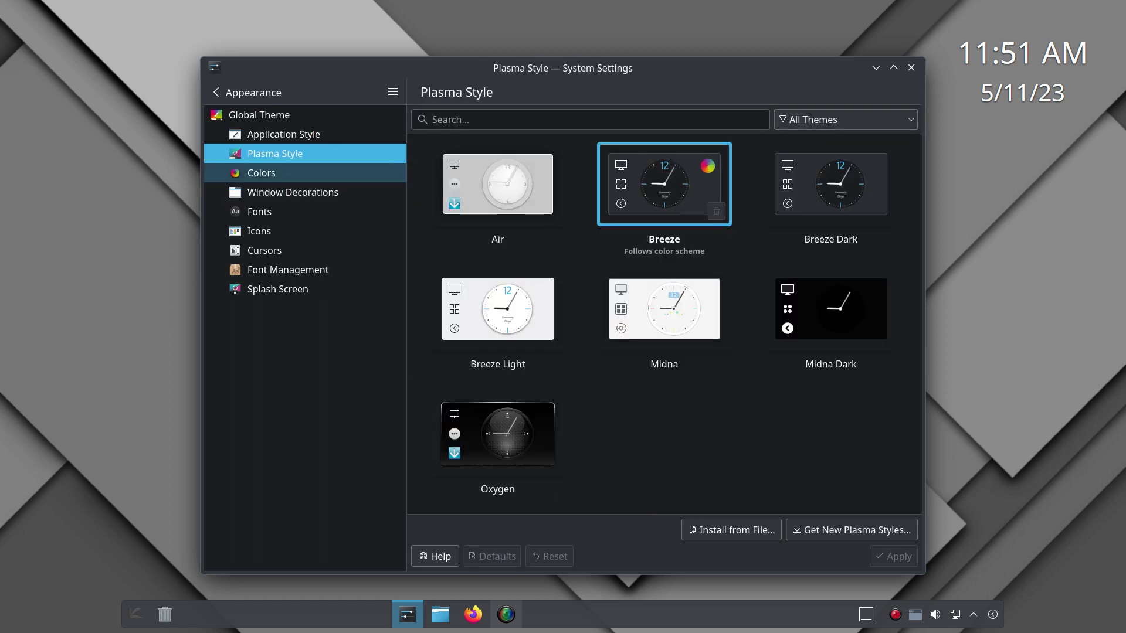
Step: Choose Plastik in Window Decorations and apply it
click(305, 194)
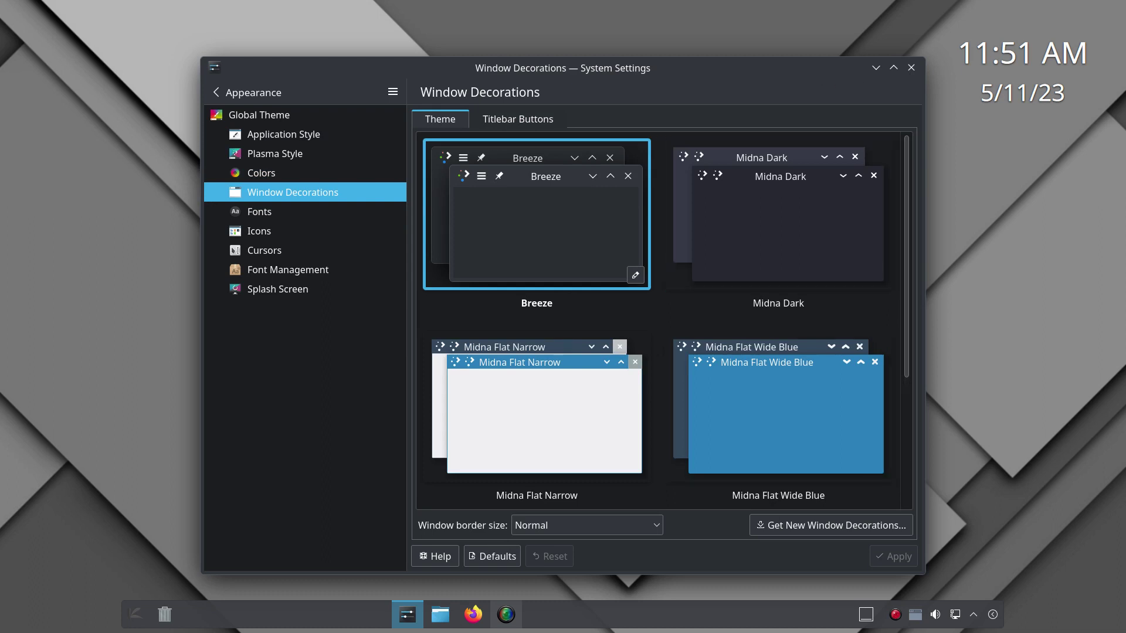
scroll(665, 317, down, 3)
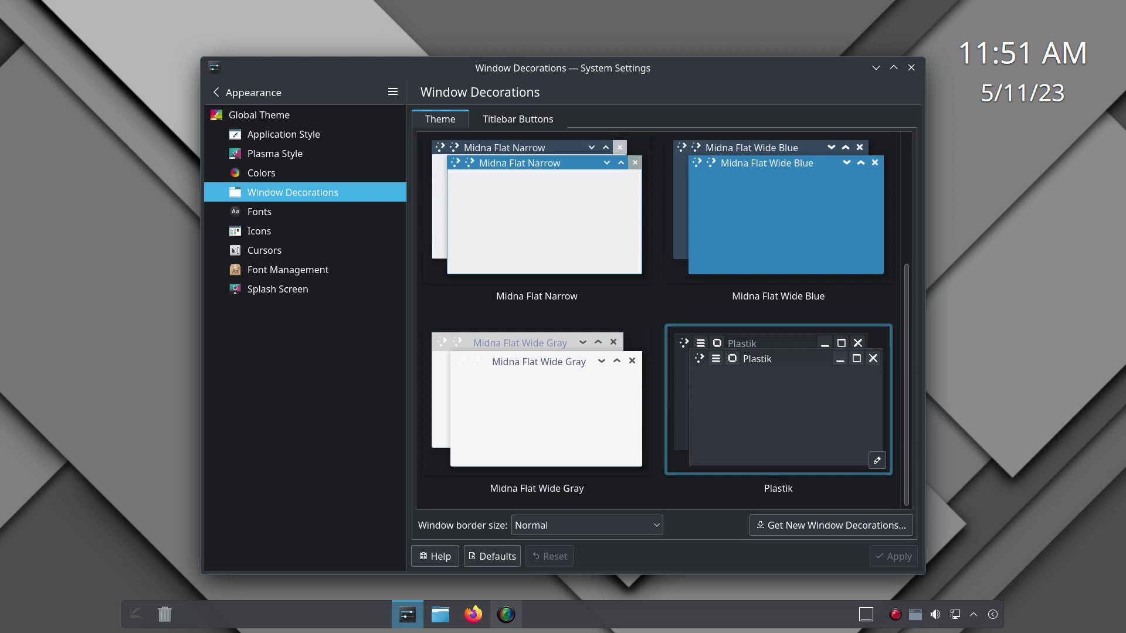
click(781, 417)
click(893, 556)
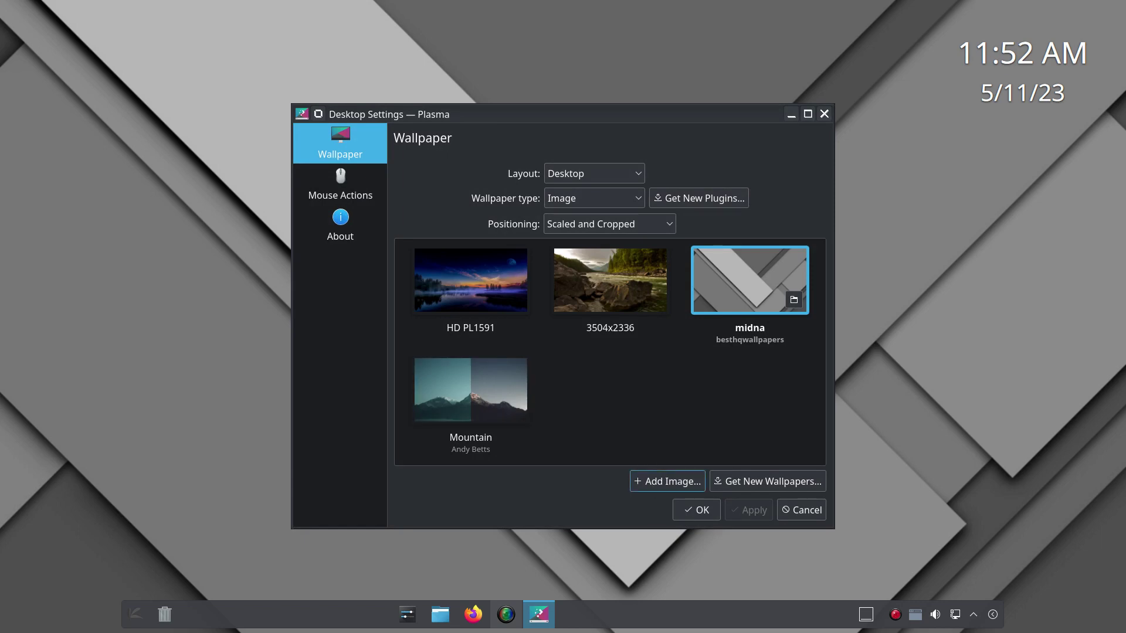
Step: Open the Add Image file browser from the Wallpaper settings, starting in Pictures
click(667, 481)
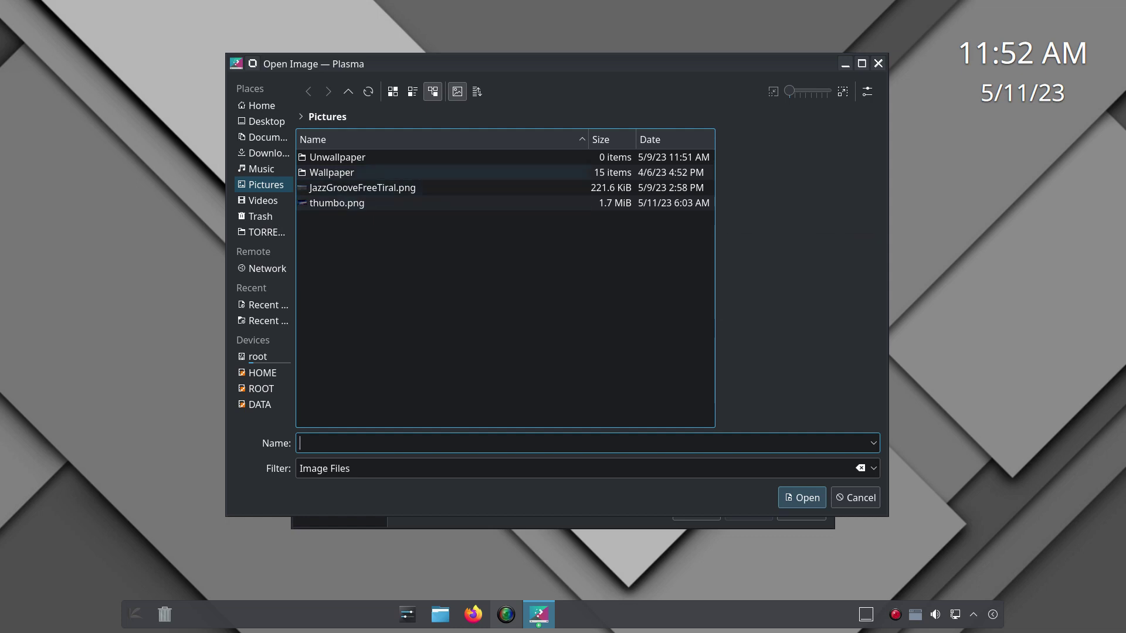
Step: Browse into the Pictures/Wallpaper folder to list its 15 image files
double_click(331, 172)
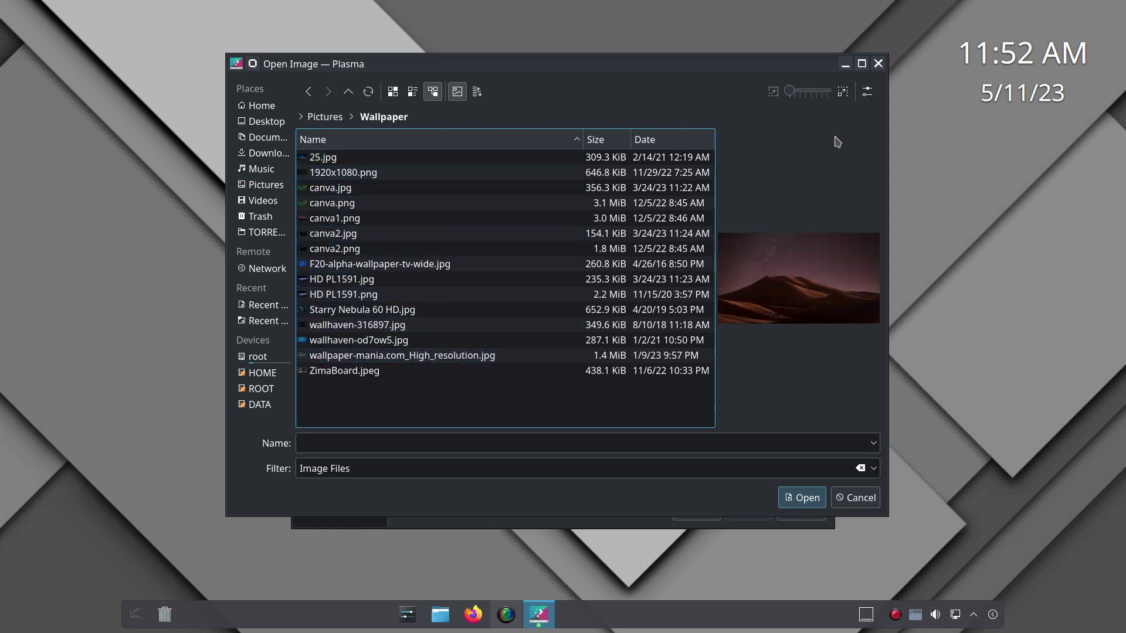
click(868, 92)
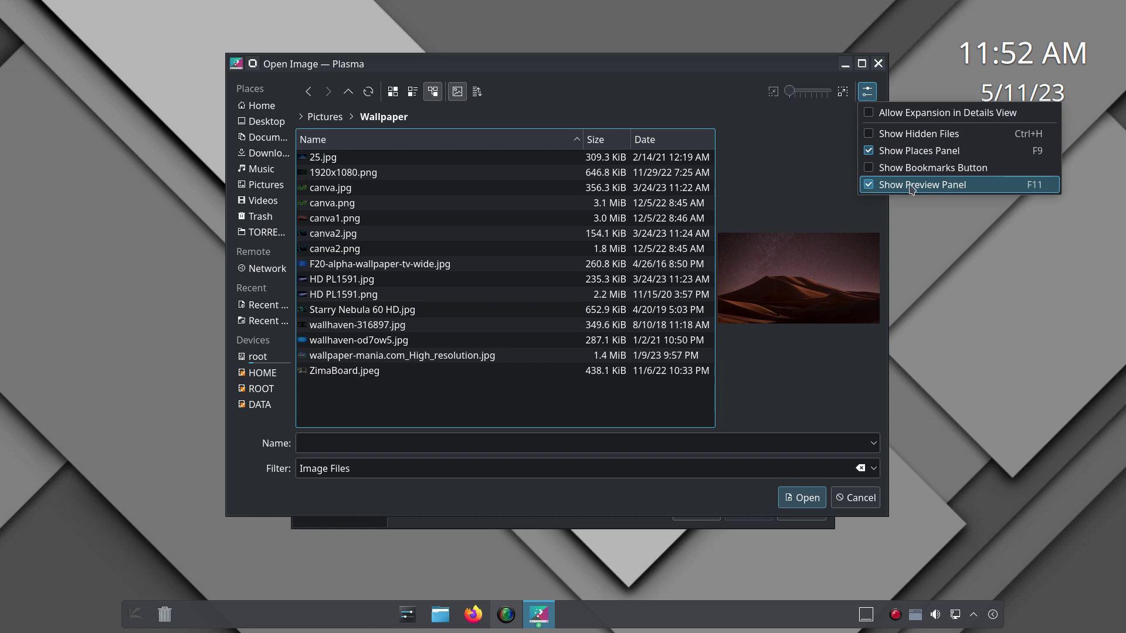
click(796, 194)
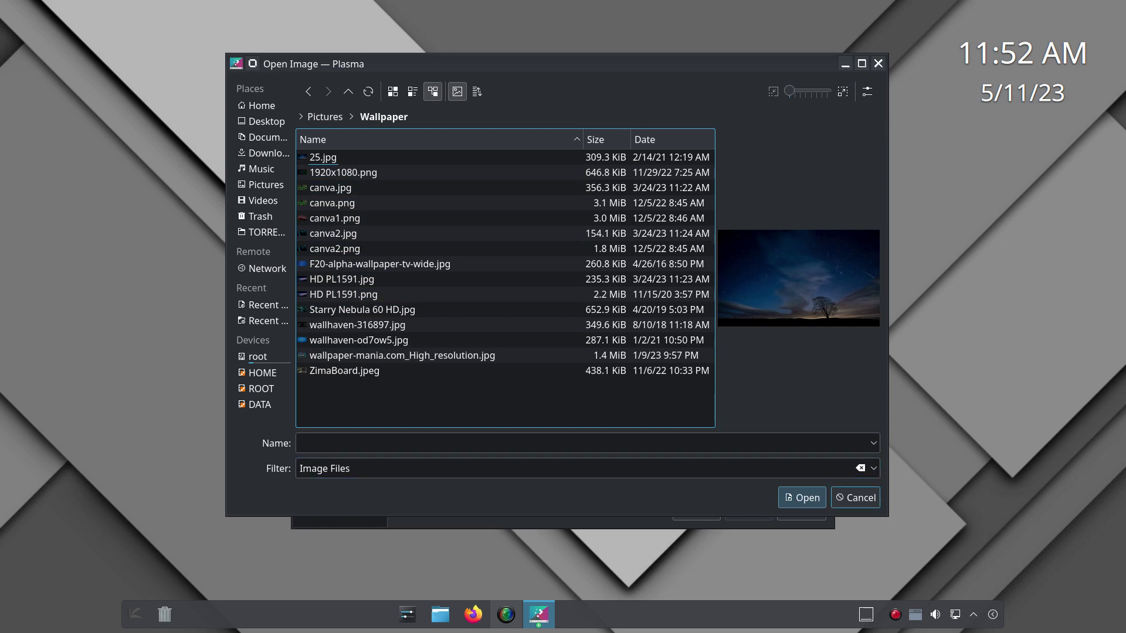
Step: Cancel the image browser, set HD PL1591 as the wallpaper, apply, and close settings
click(850, 496)
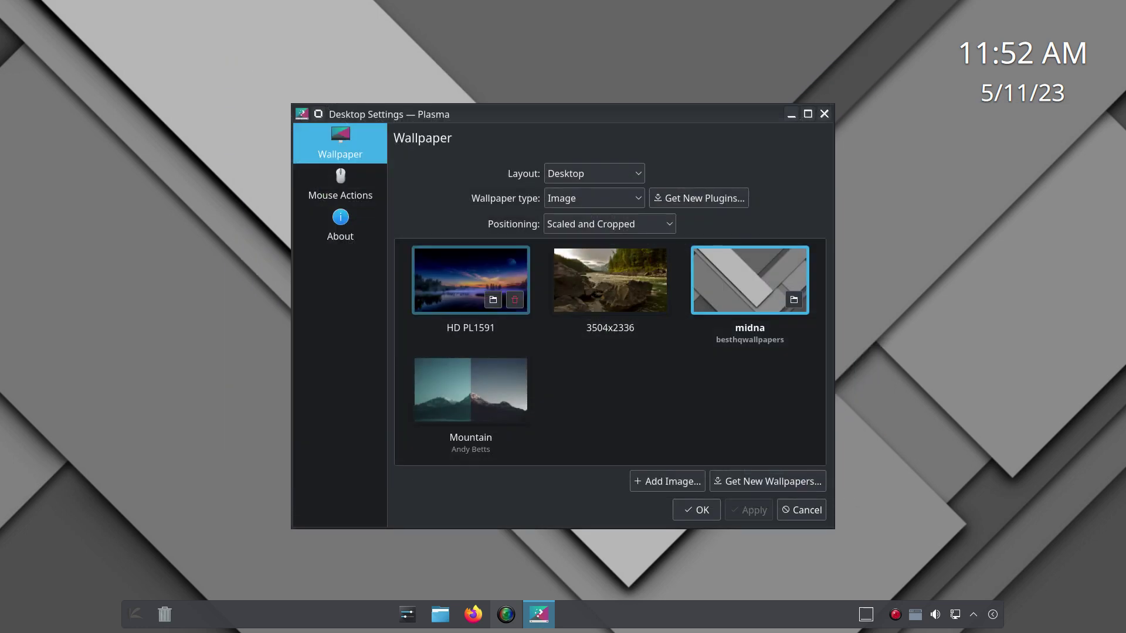
click(452, 279)
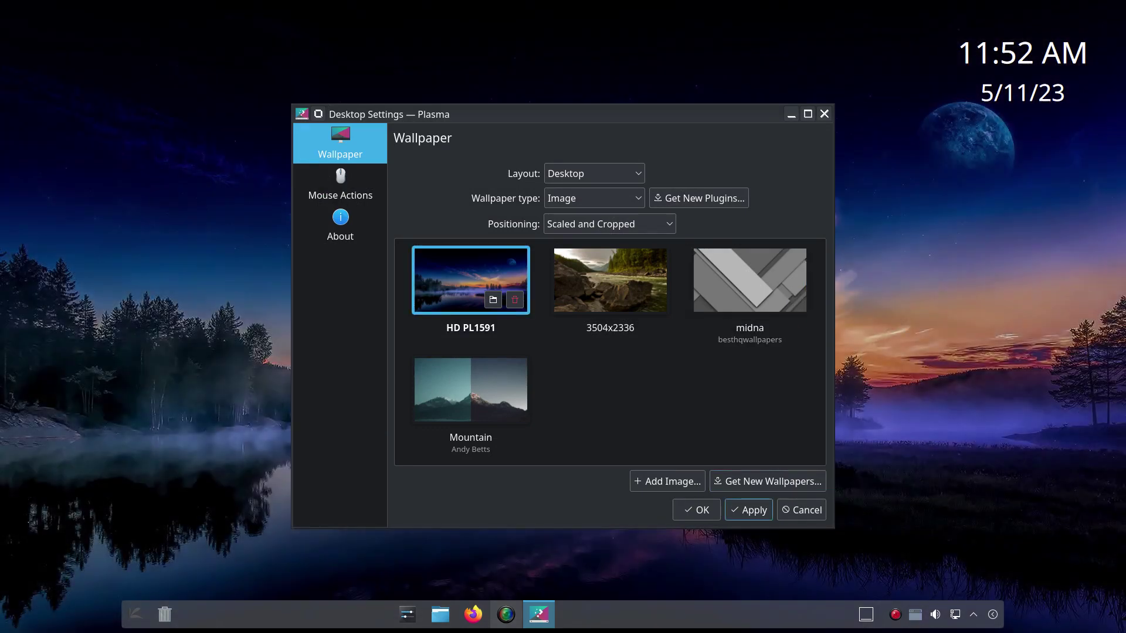
click(748, 510)
click(703, 513)
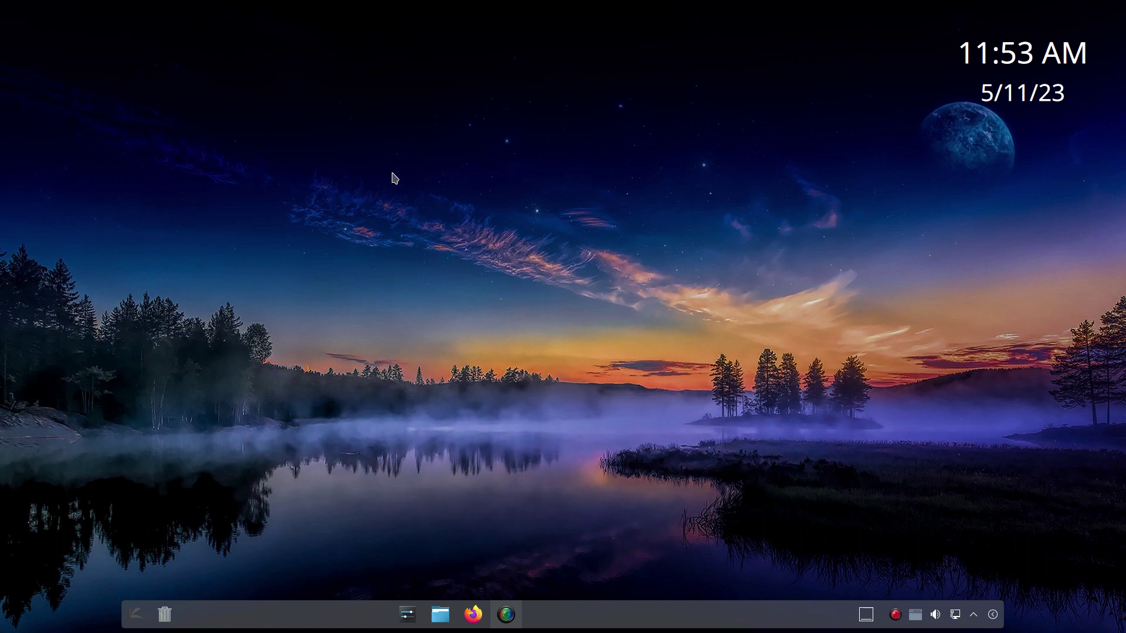
right_click(384, 157)
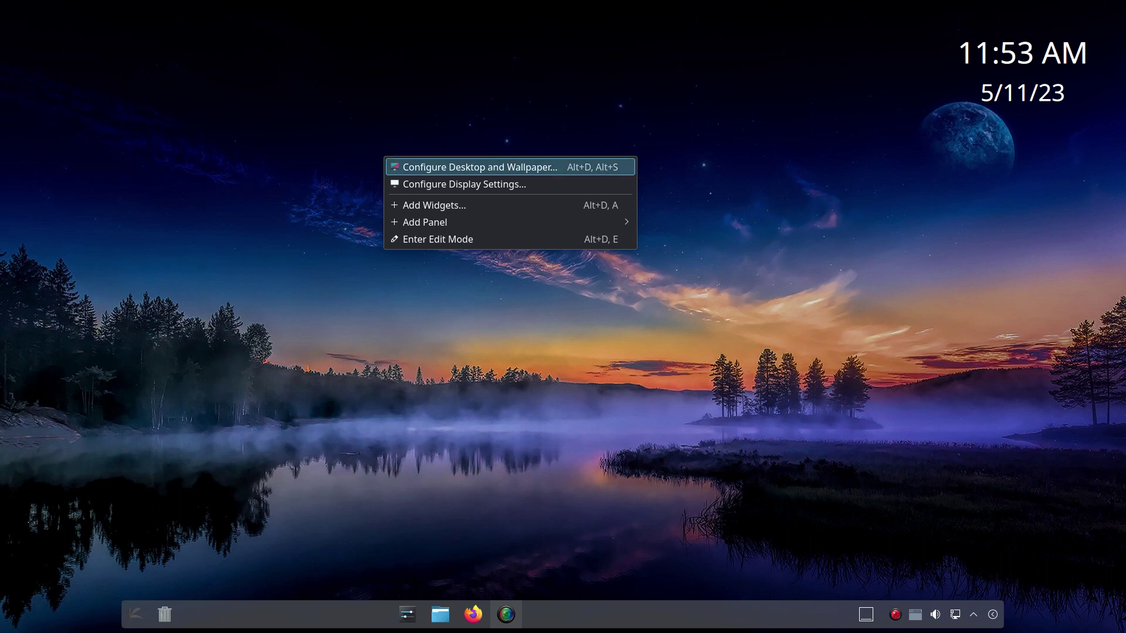
key(Down)
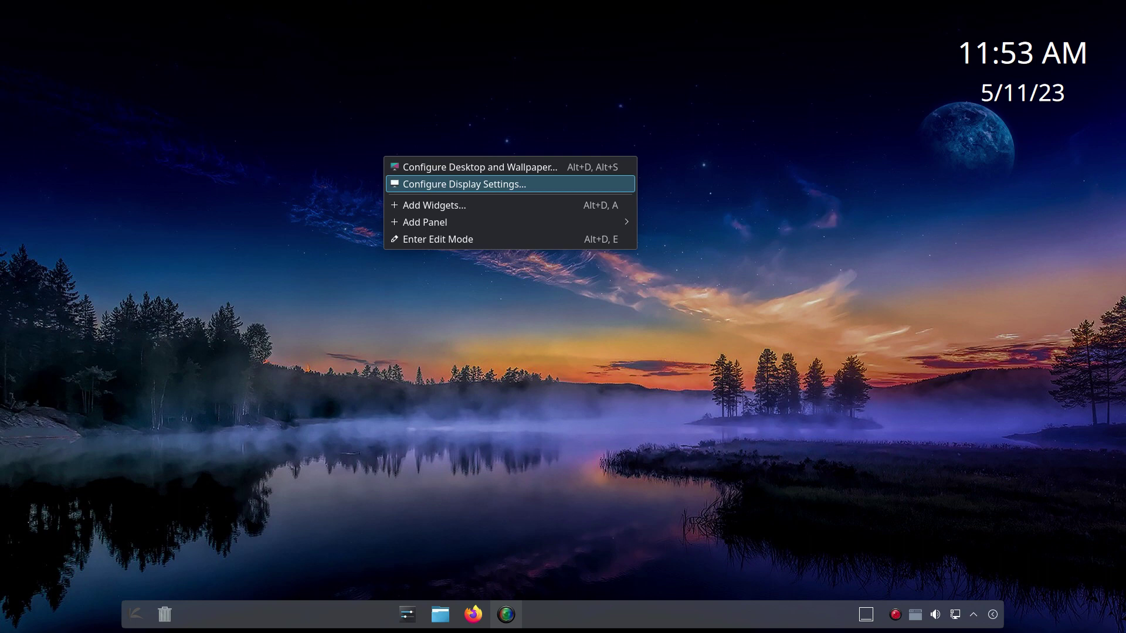
click(444, 186)
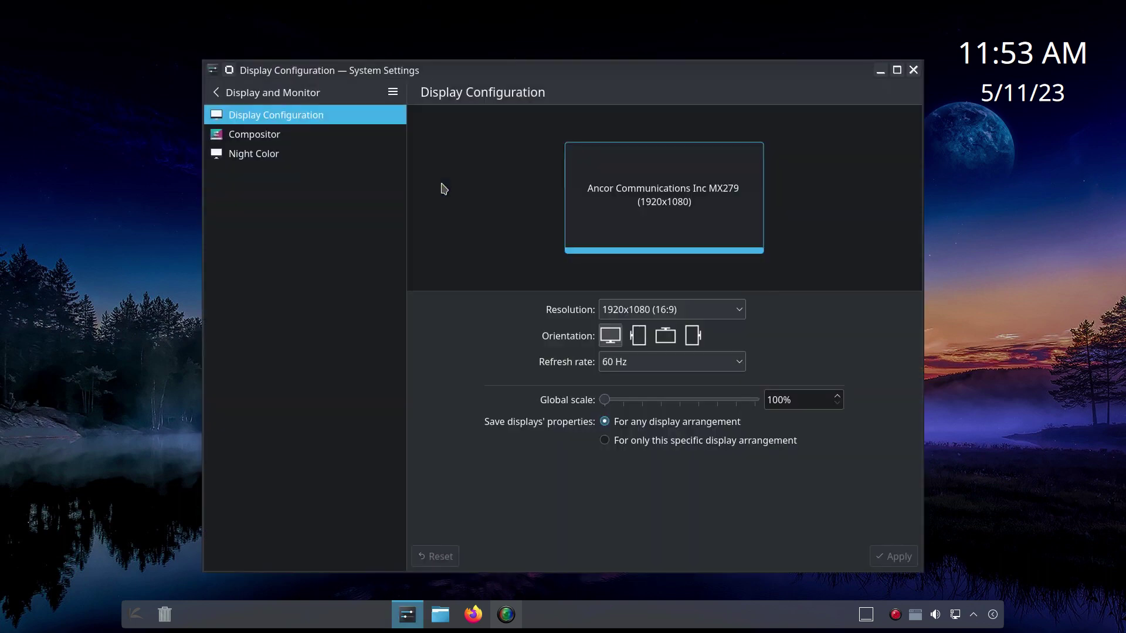
click(267, 93)
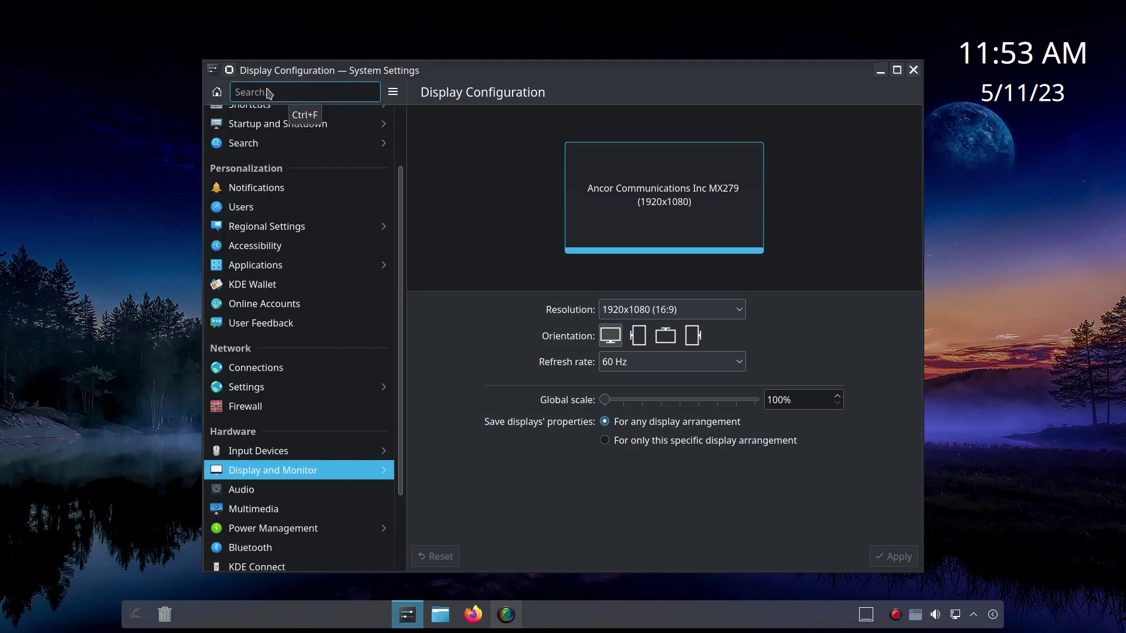
click(914, 69)
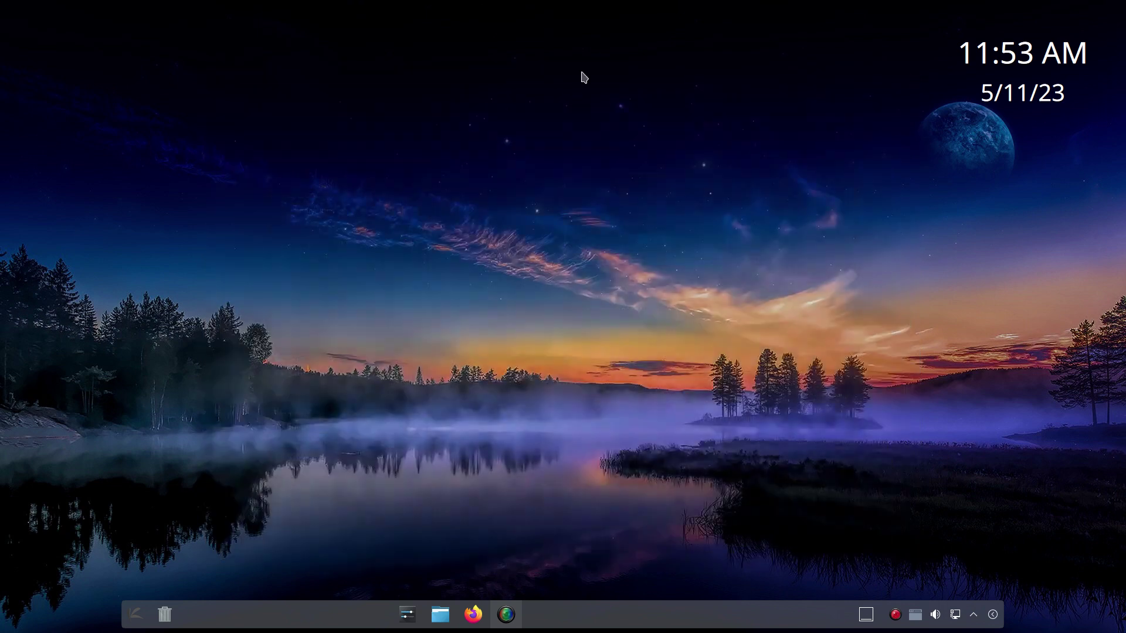
Step: Set the desktop Layout to Folder View in Configure Desktop and Wallpaper, and confirm
right_click(453, 78)
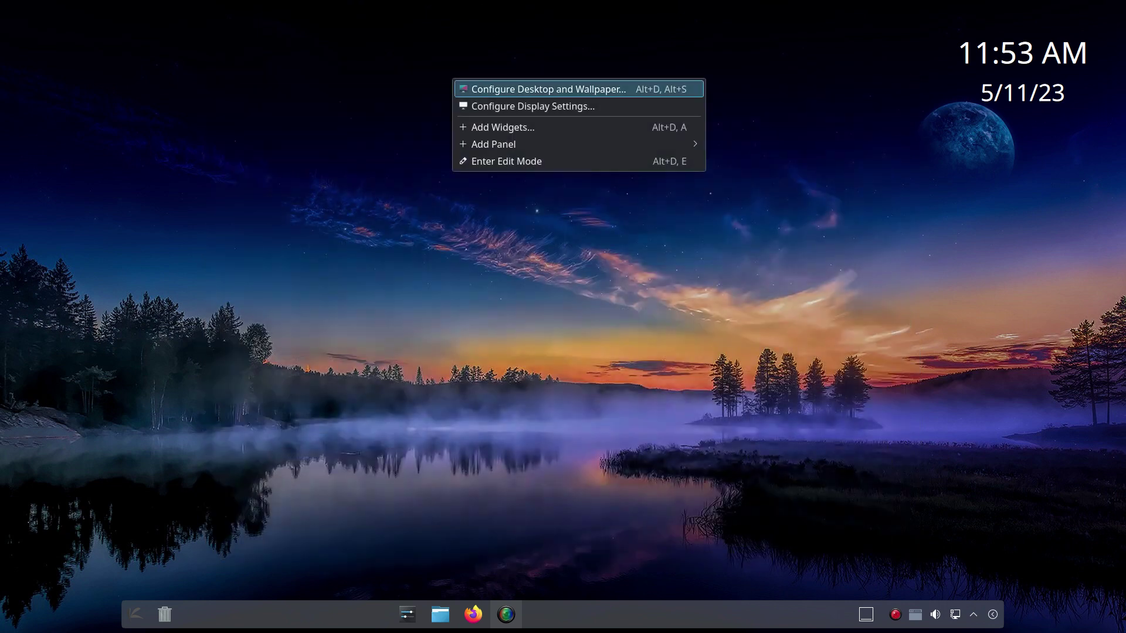
click(503, 89)
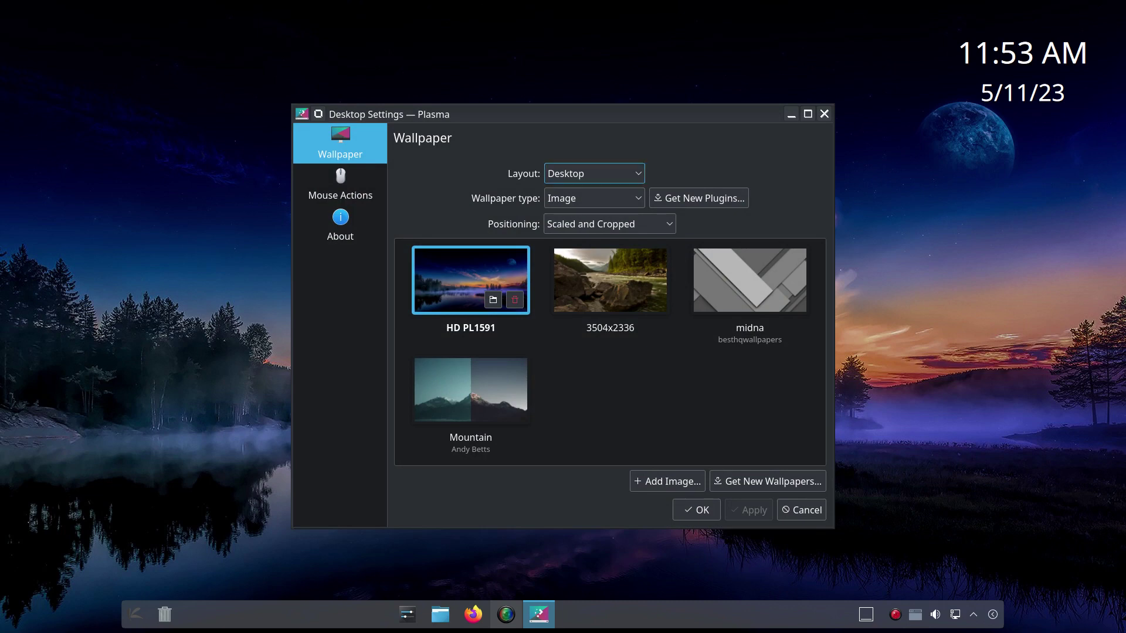
key(space)
key(Down)
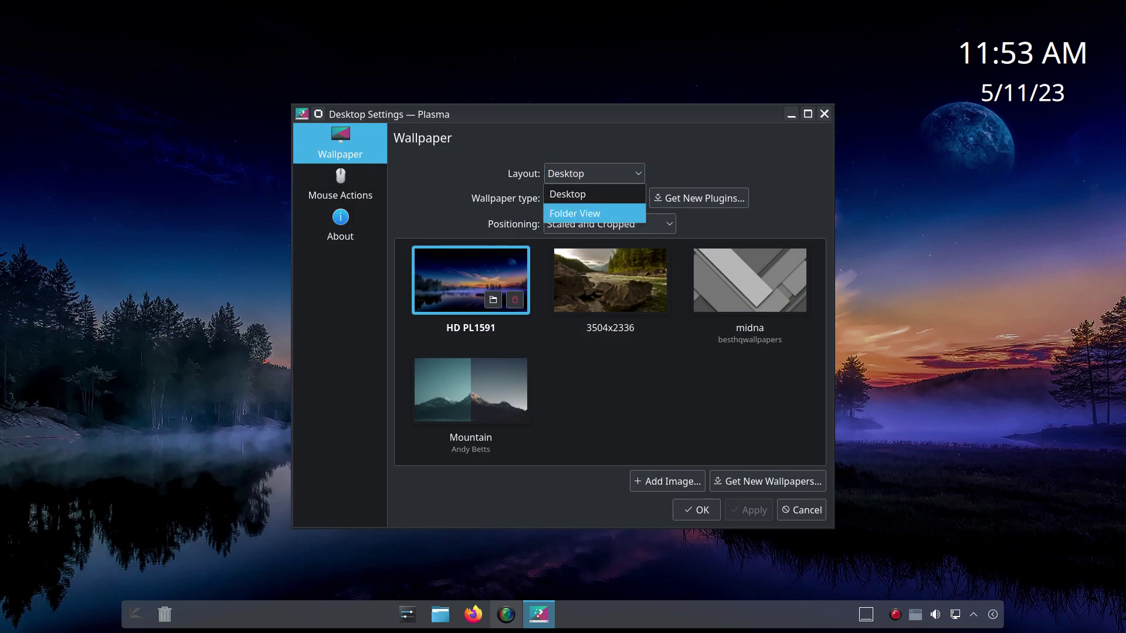
key(Return)
key(Tab)
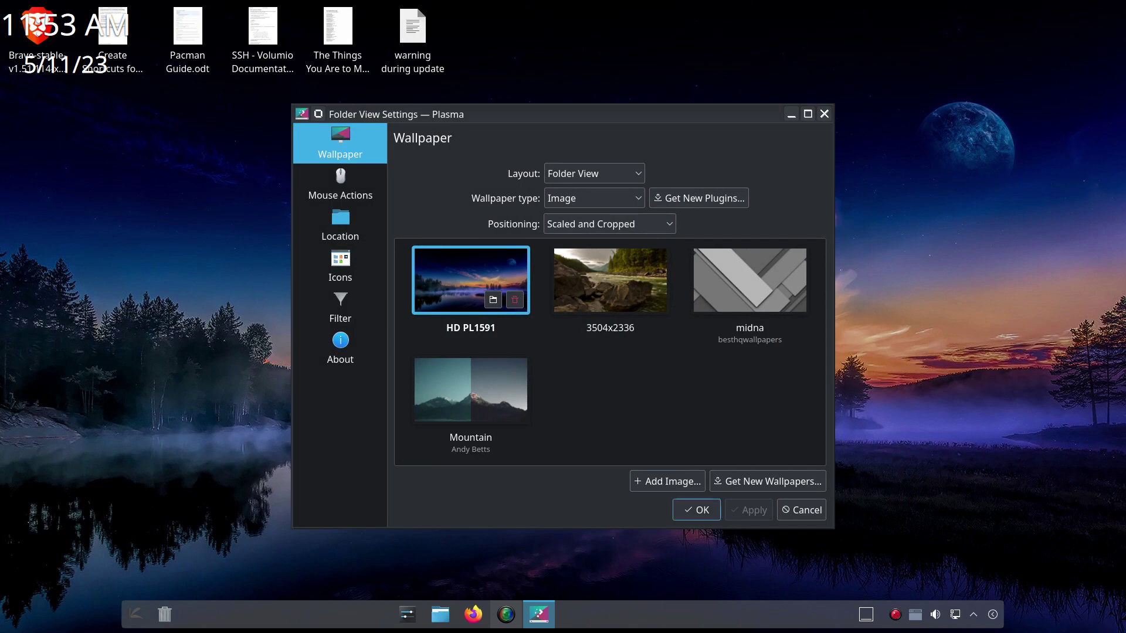
click(698, 510)
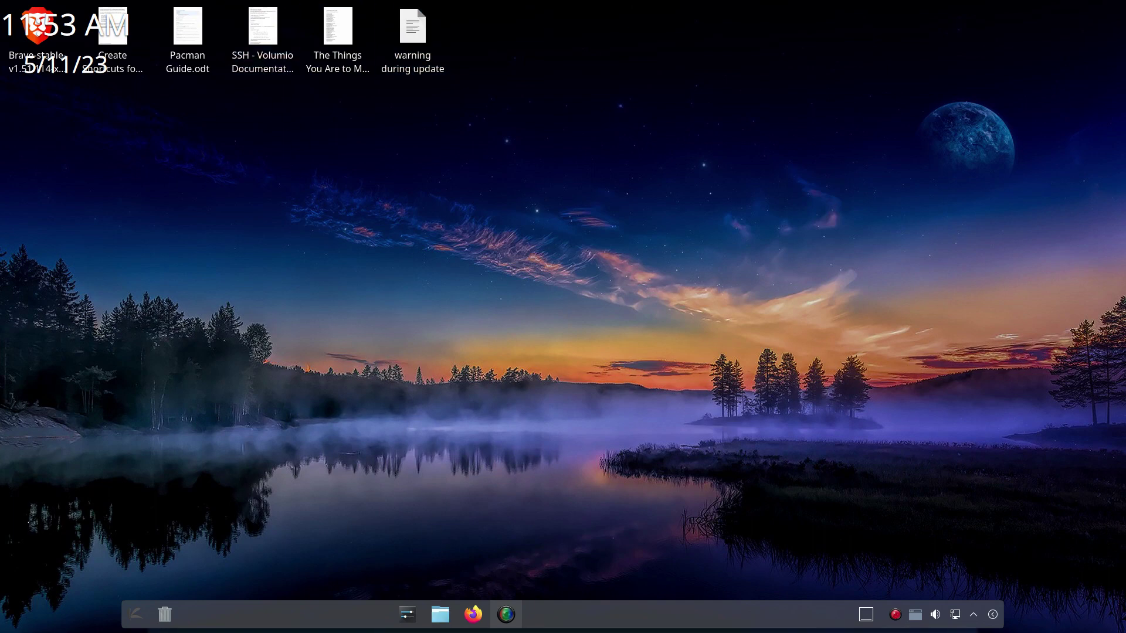
click(441, 614)
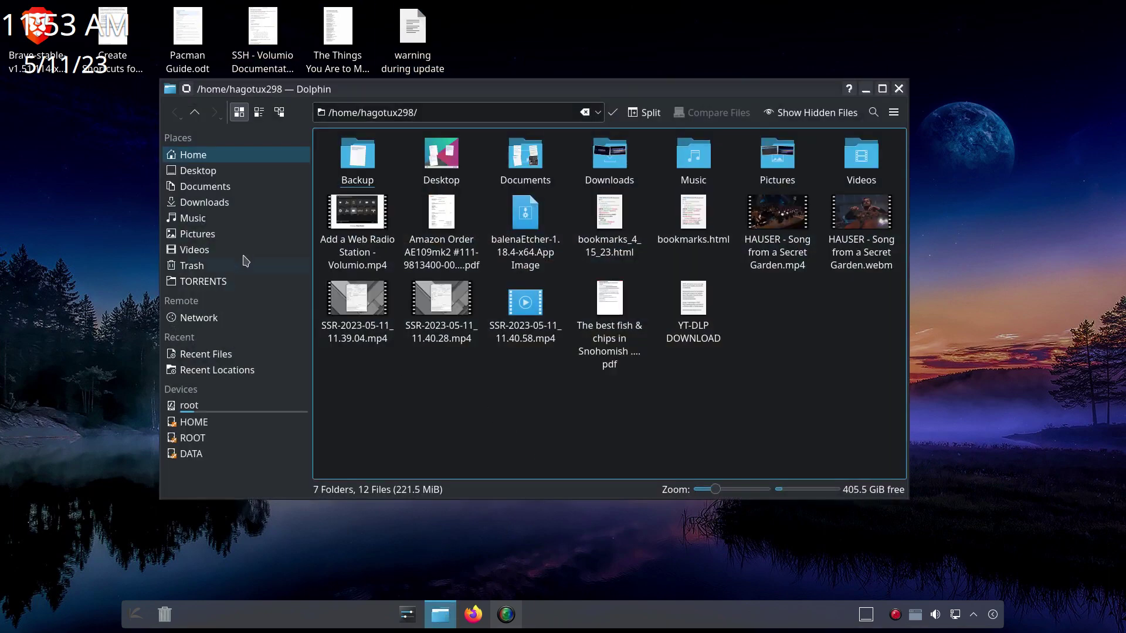
click(214, 171)
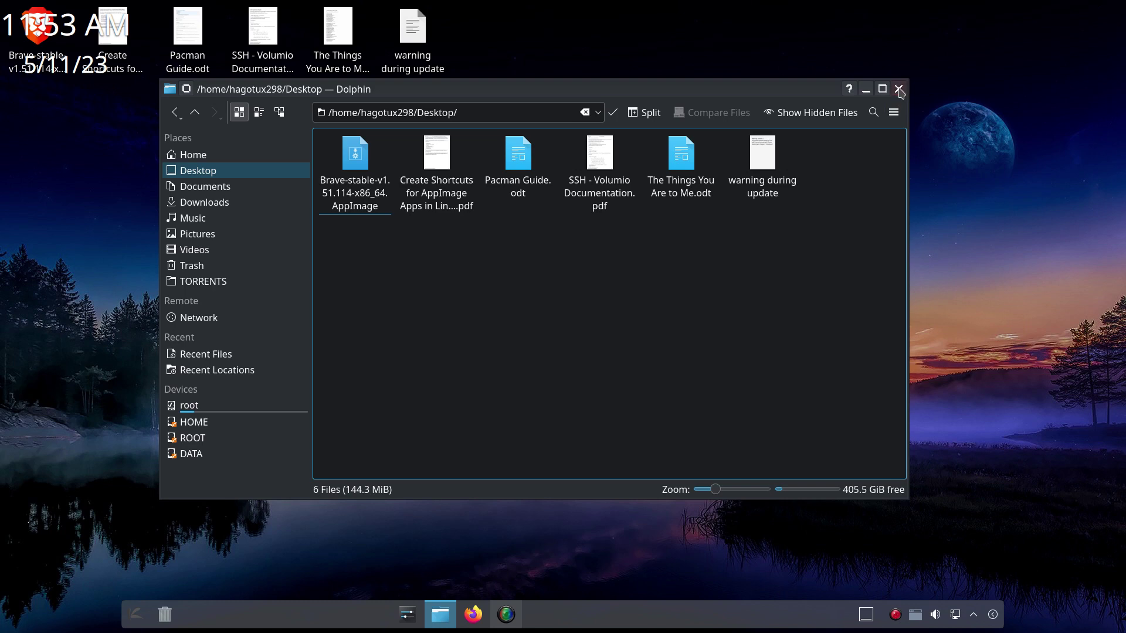
click(899, 89)
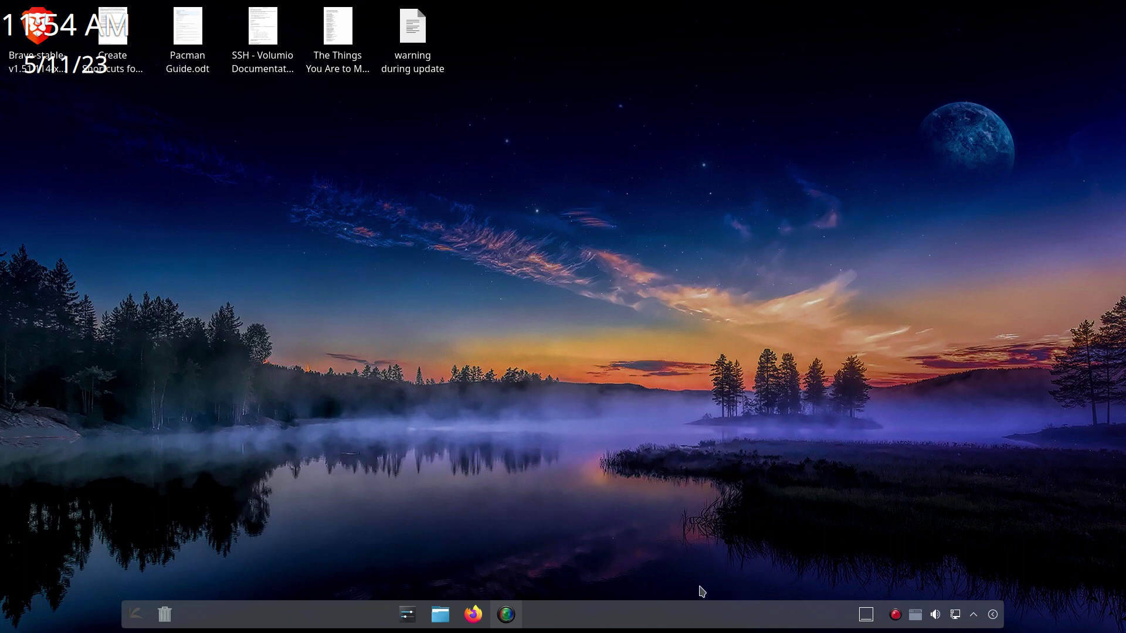
Step: In edit mode, drag the clock widget to the top-right corner, then exit edit mode
right_click(711, 622)
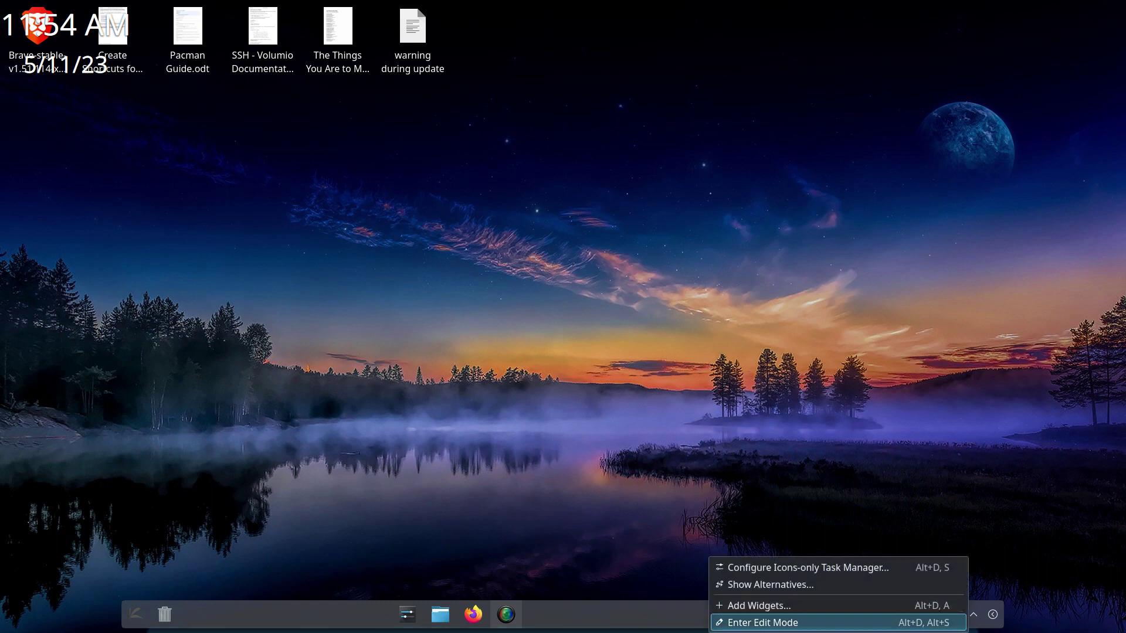
click(762, 623)
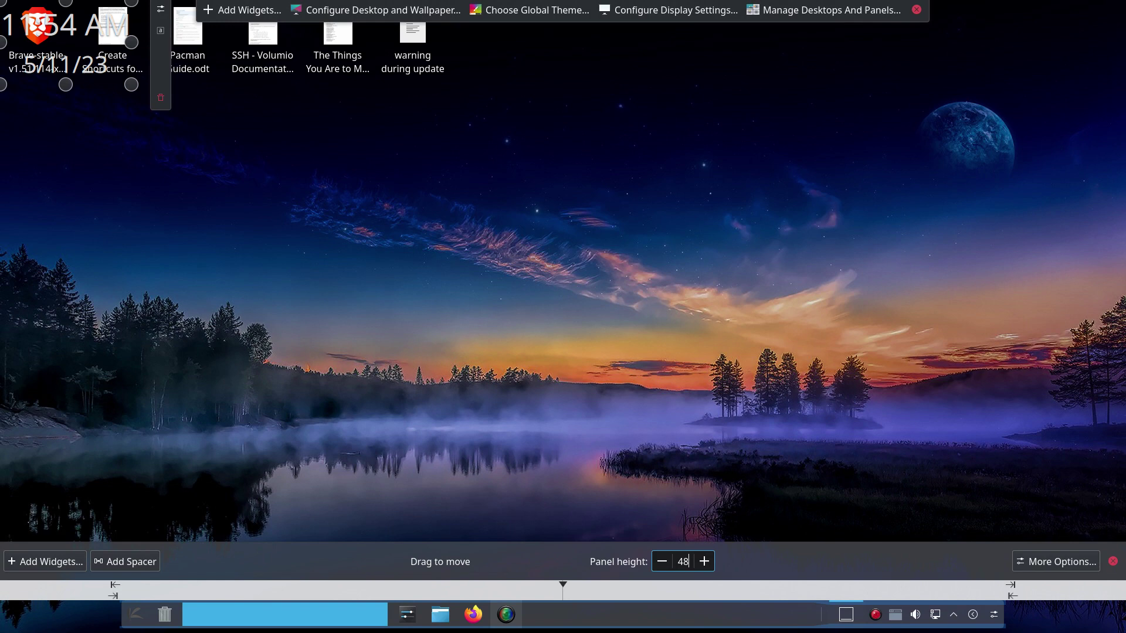
key(Escape)
drag(600, 200, 1022, 85)
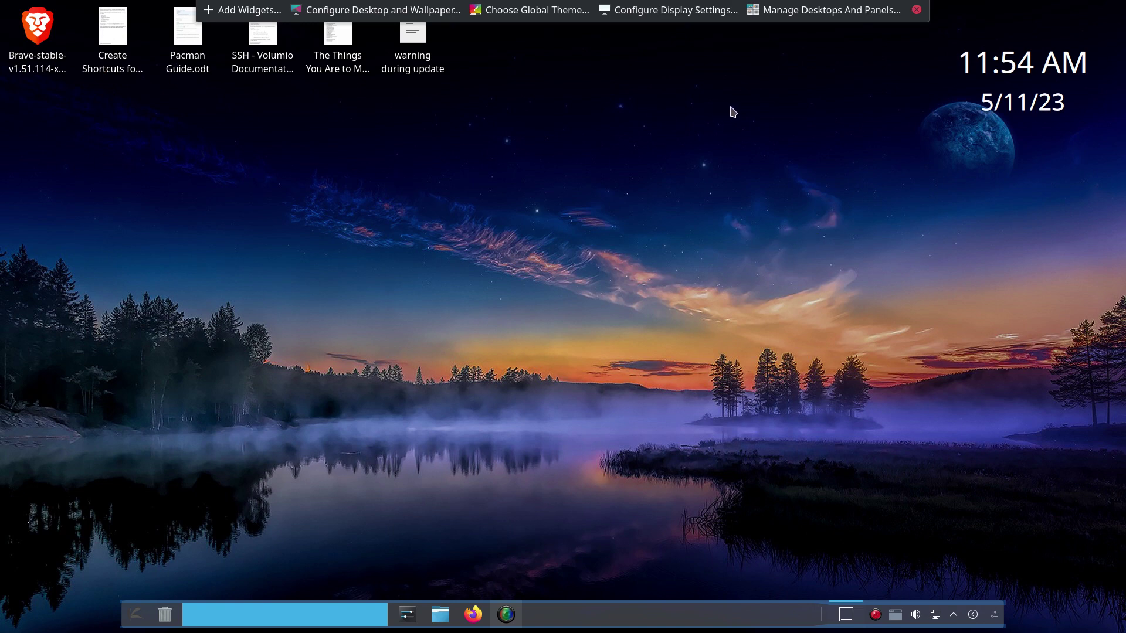
click(917, 10)
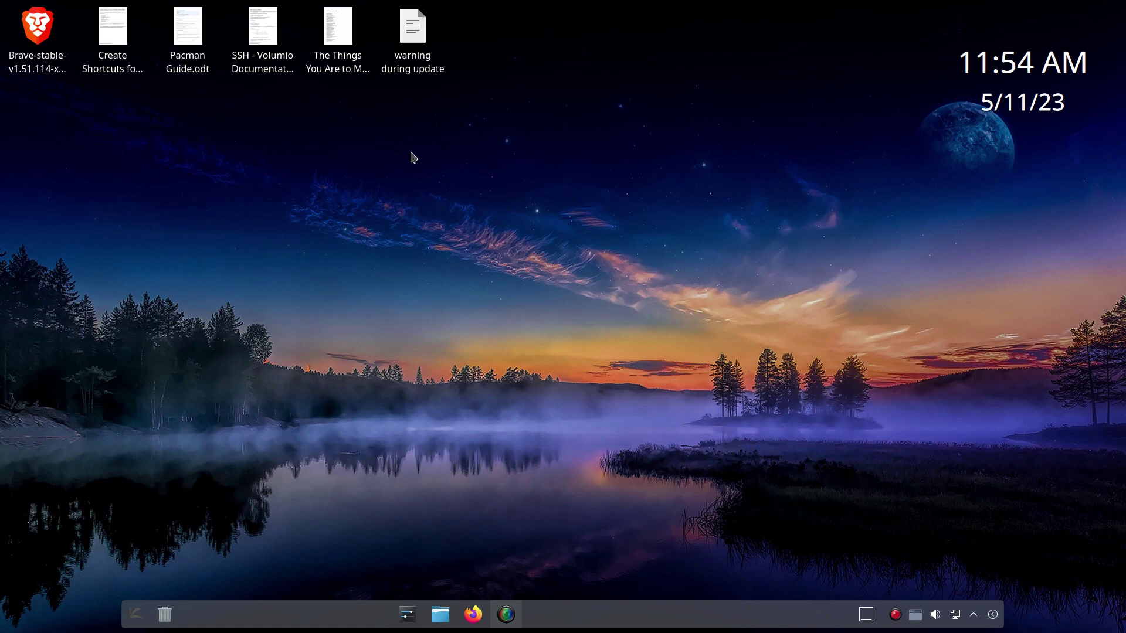
Step: Set the desktop icon size to Small
right_click(433, 137)
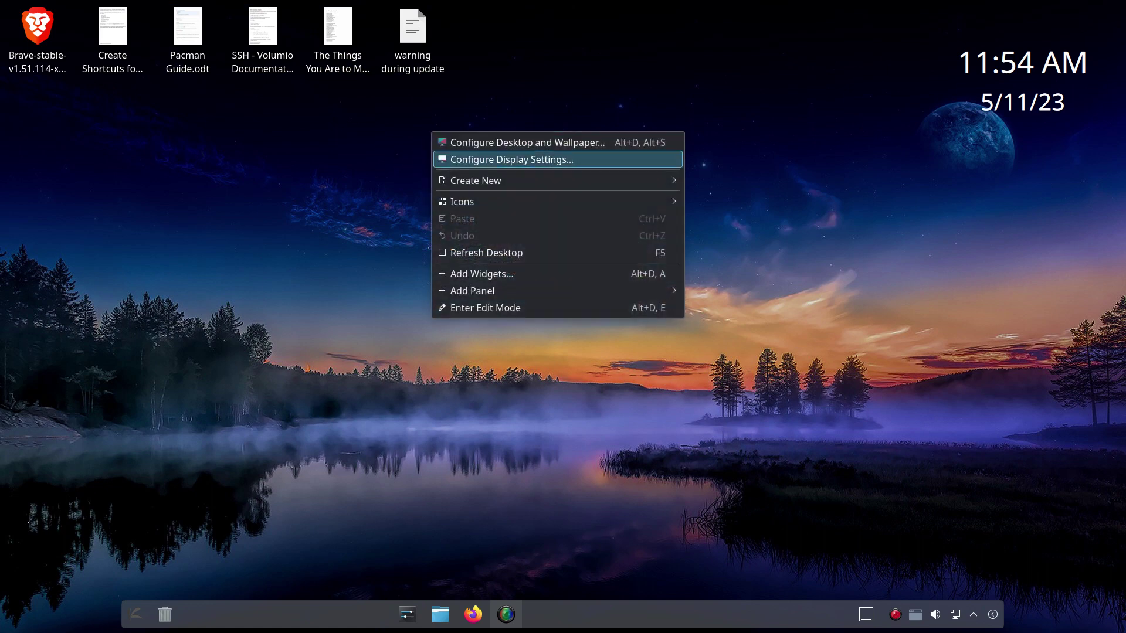
mouse_move(557, 201)
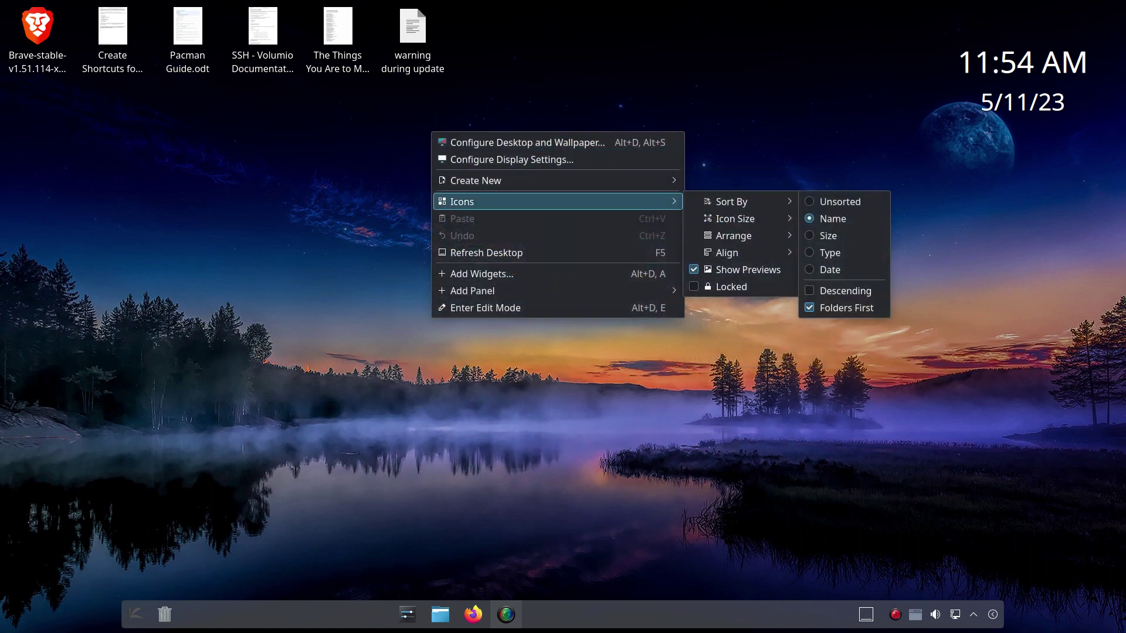
mouse_move(736, 202)
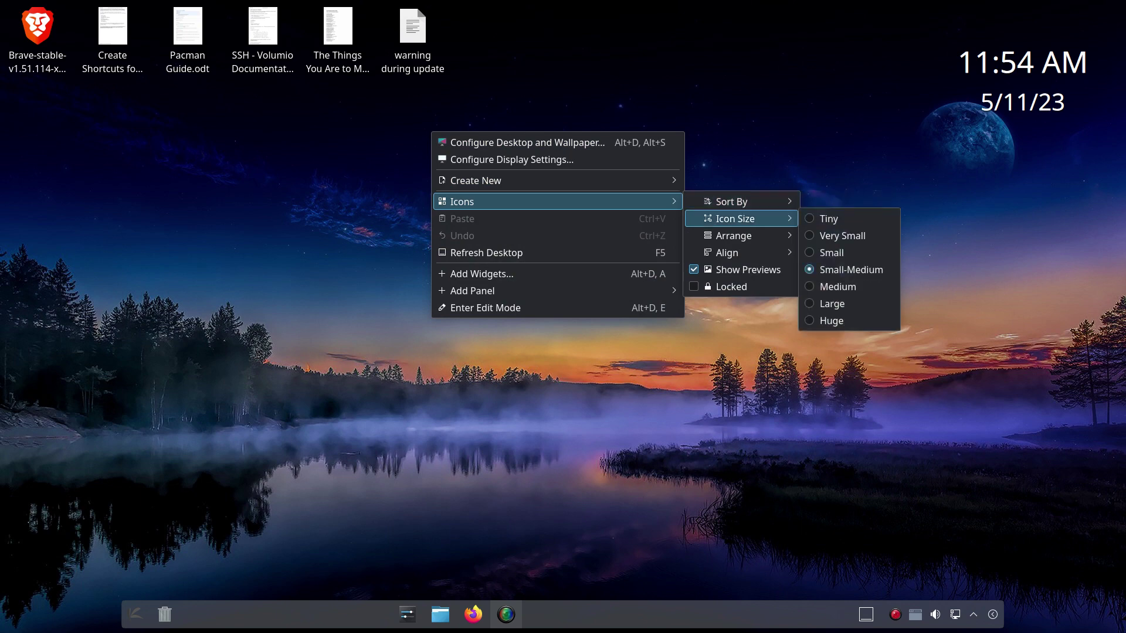
click(809, 254)
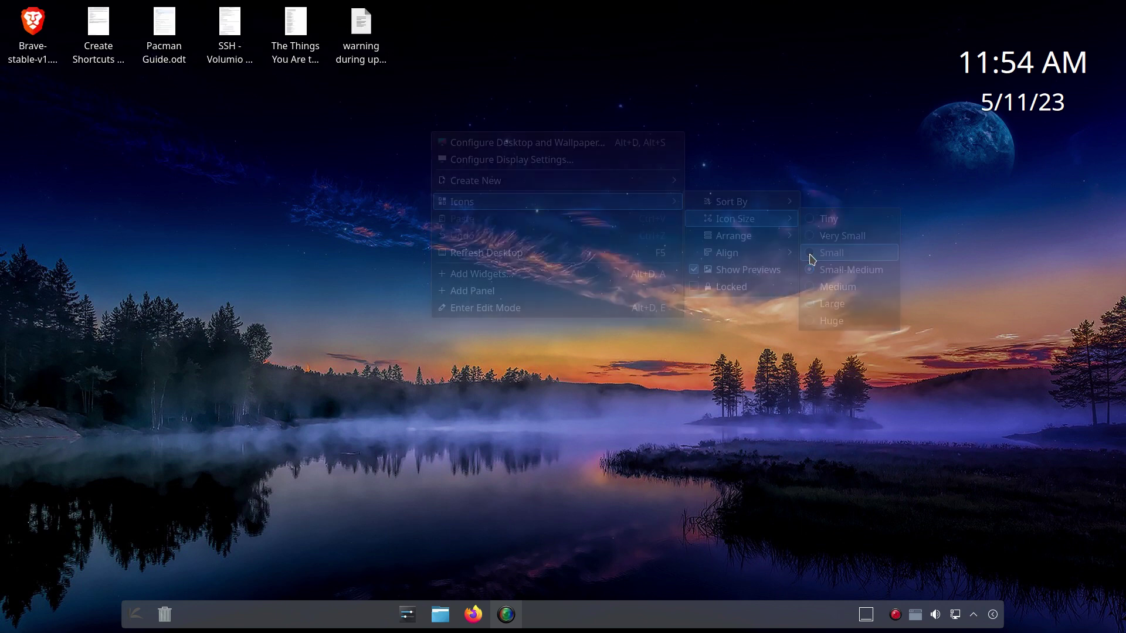
Step: Arrange the desktop icons Top to Bottom in a single column
right_click(525, 152)
mouse_move(586, 222)
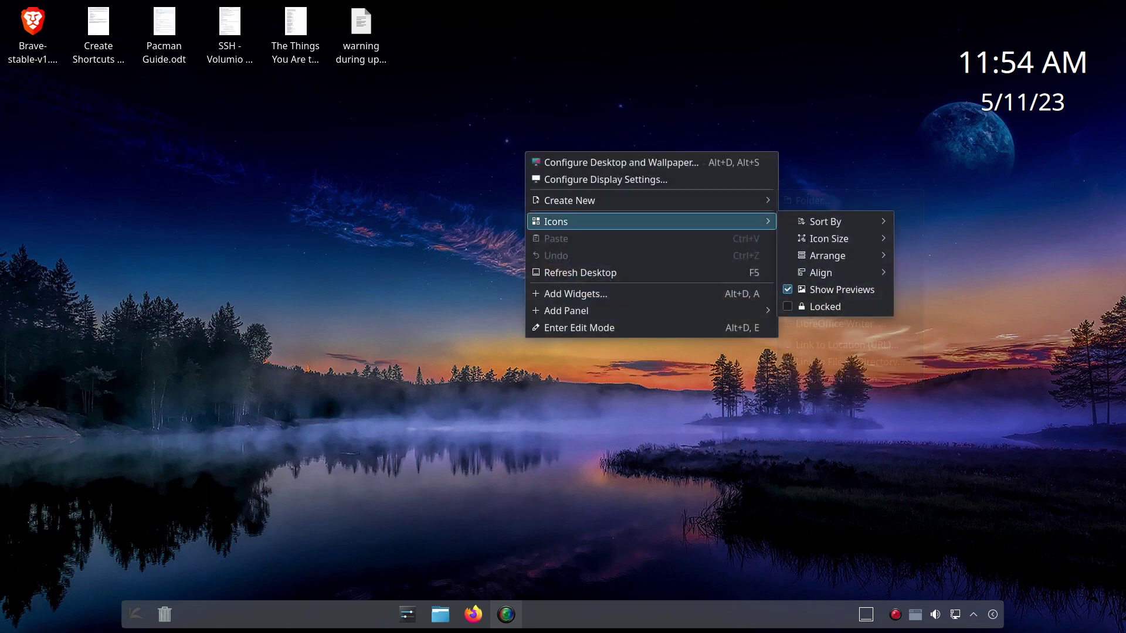
mouse_move(833, 256)
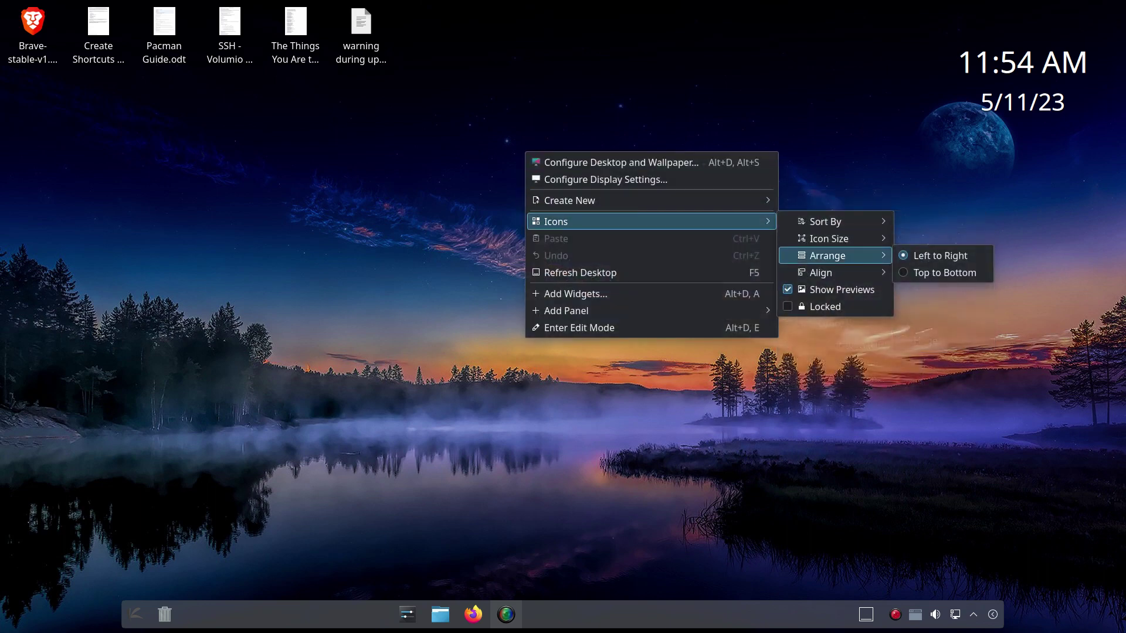
click(944, 273)
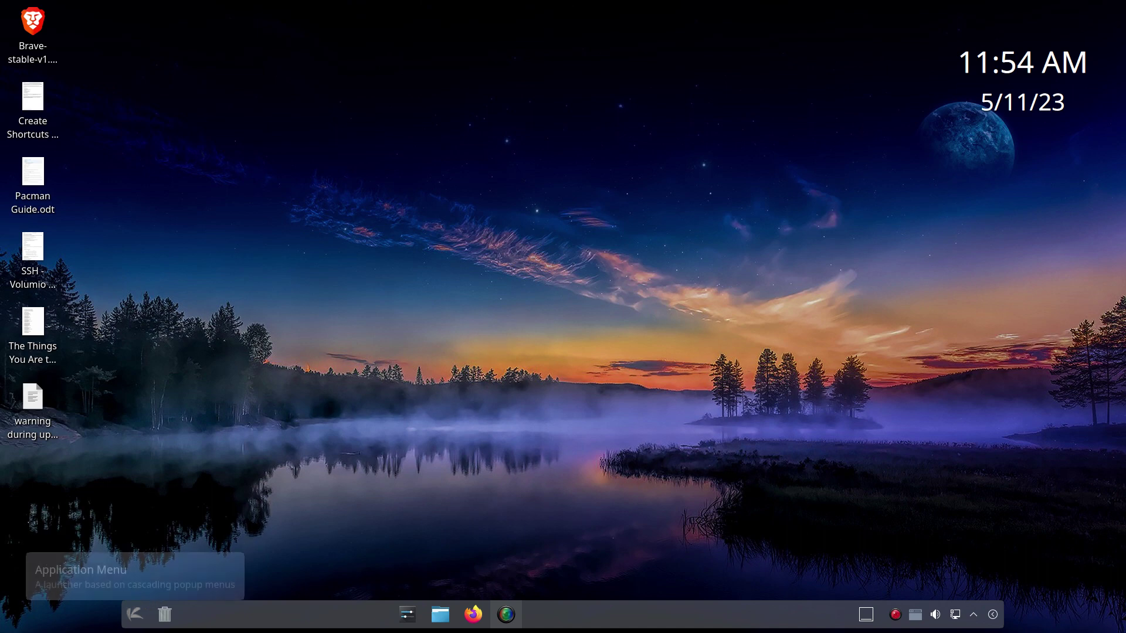
Step: Pin KWrite from Utilities to the Task Manager
click(135, 614)
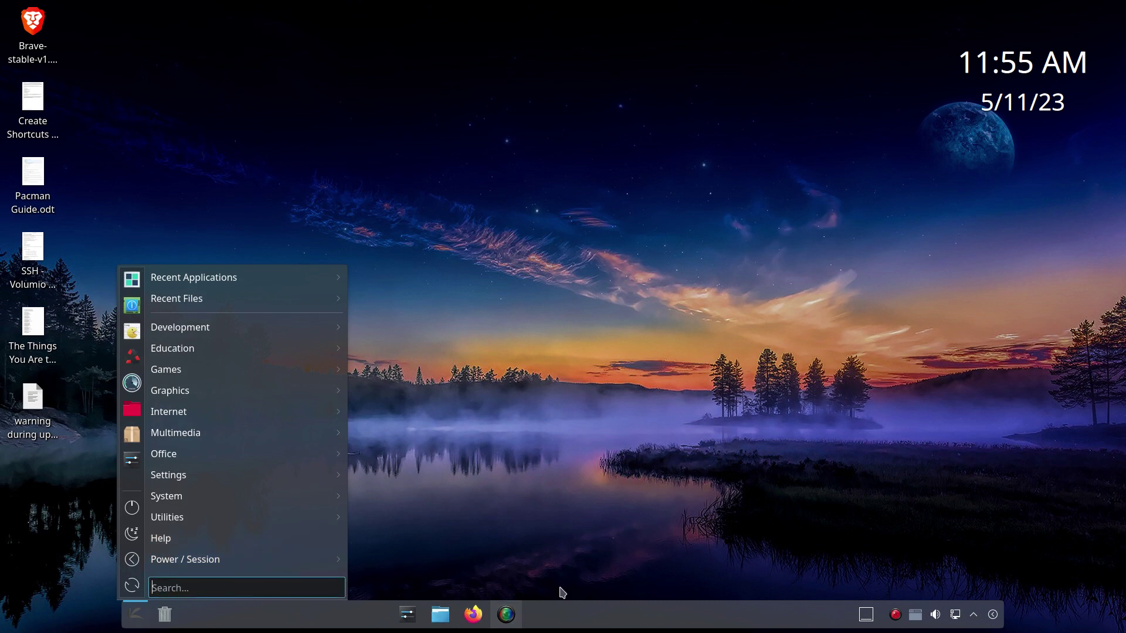
mouse_move(246, 454)
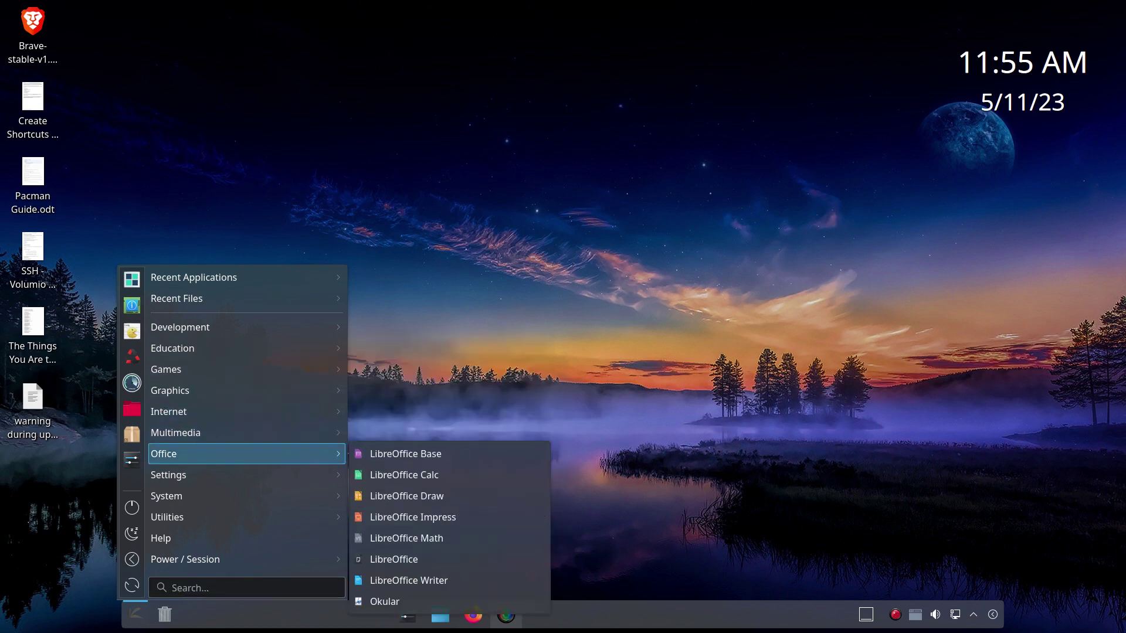
mouse_move(176, 454)
mouse_move(247, 517)
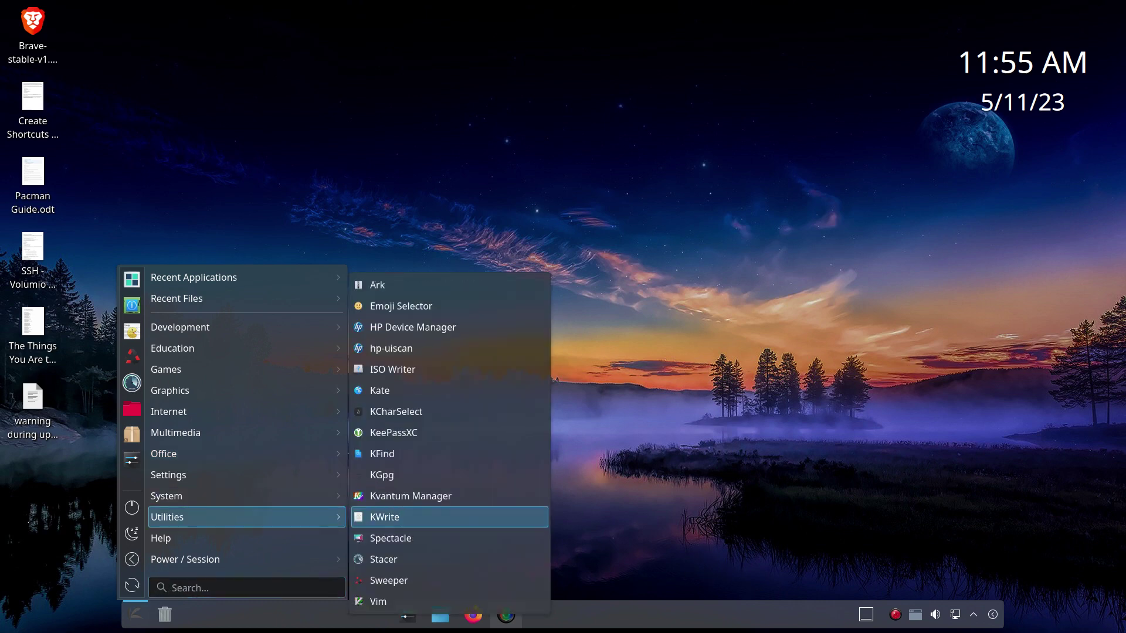
right_click(399, 517)
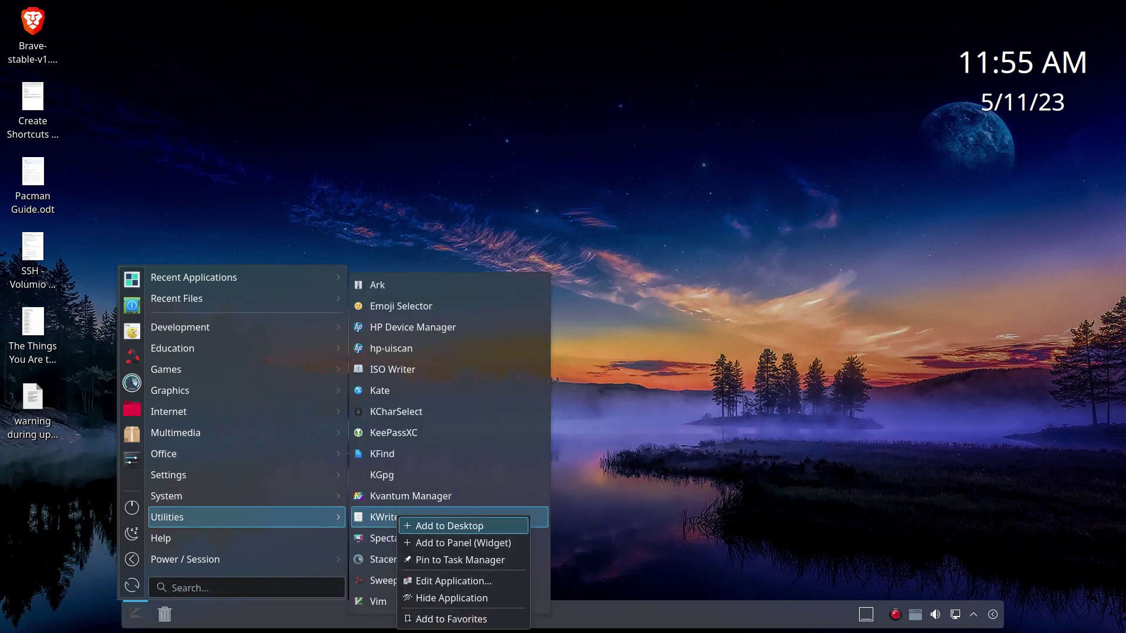
key(Down)
key(Down)
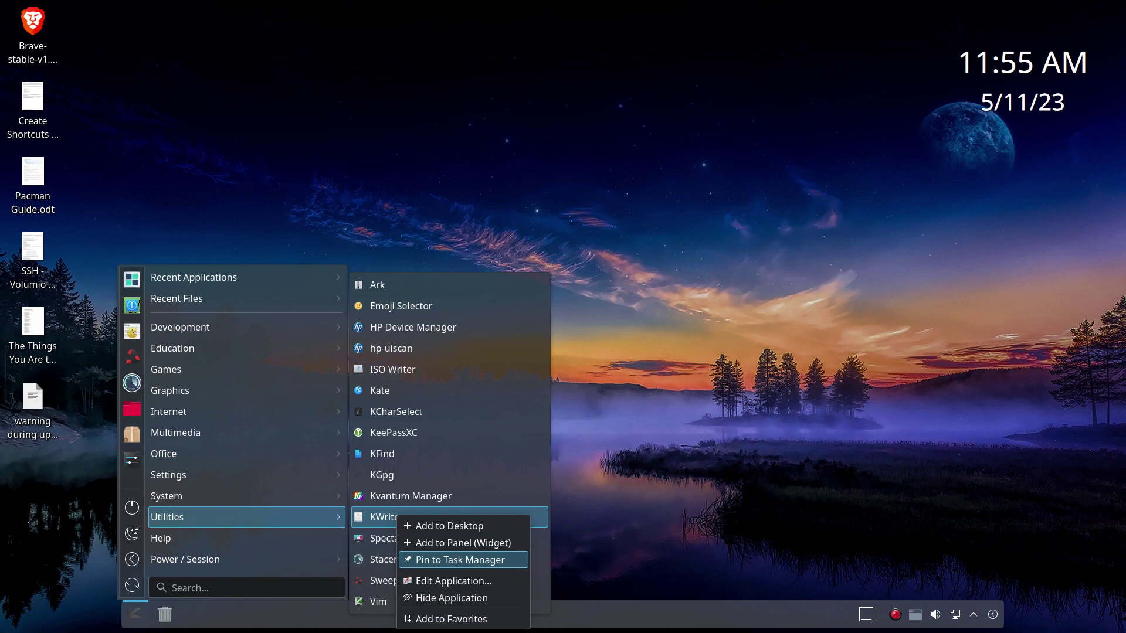
key(Return)
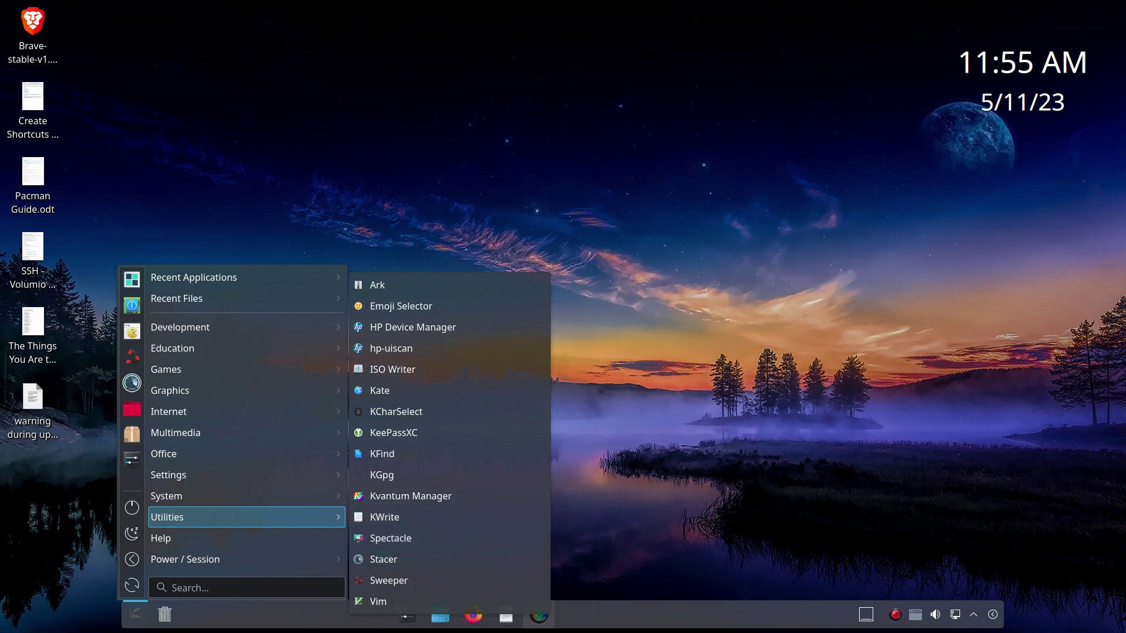
Step: Pin Haruna Media Player from Multimedia to the Task Manager, then close the launcher
key(Up)
key(Up)
key(Up)
key(Up)
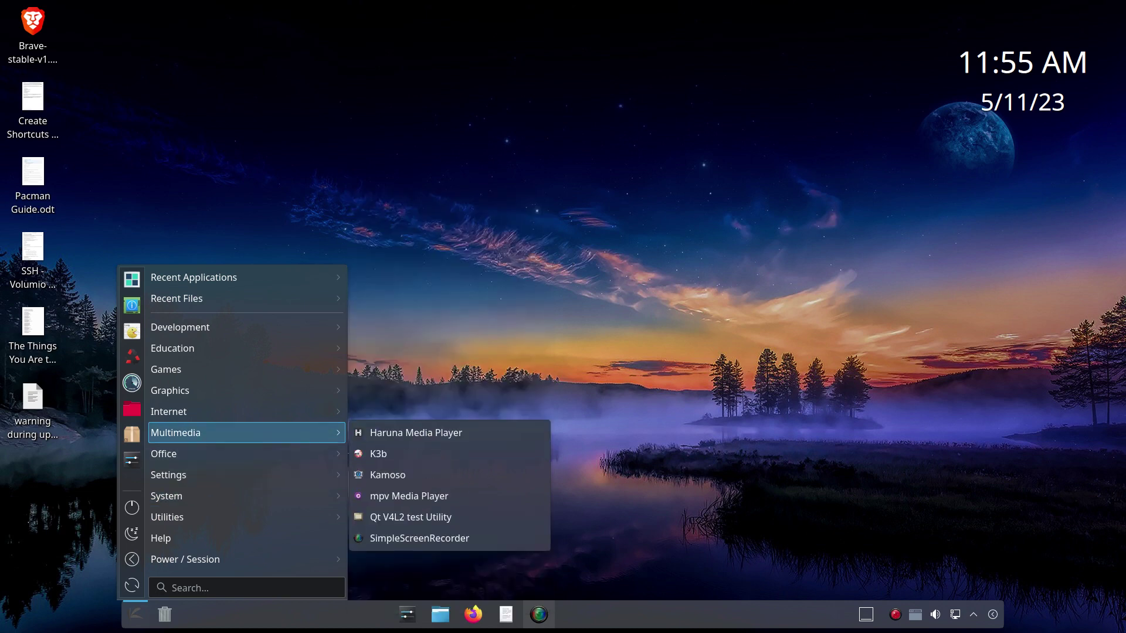
key(Right)
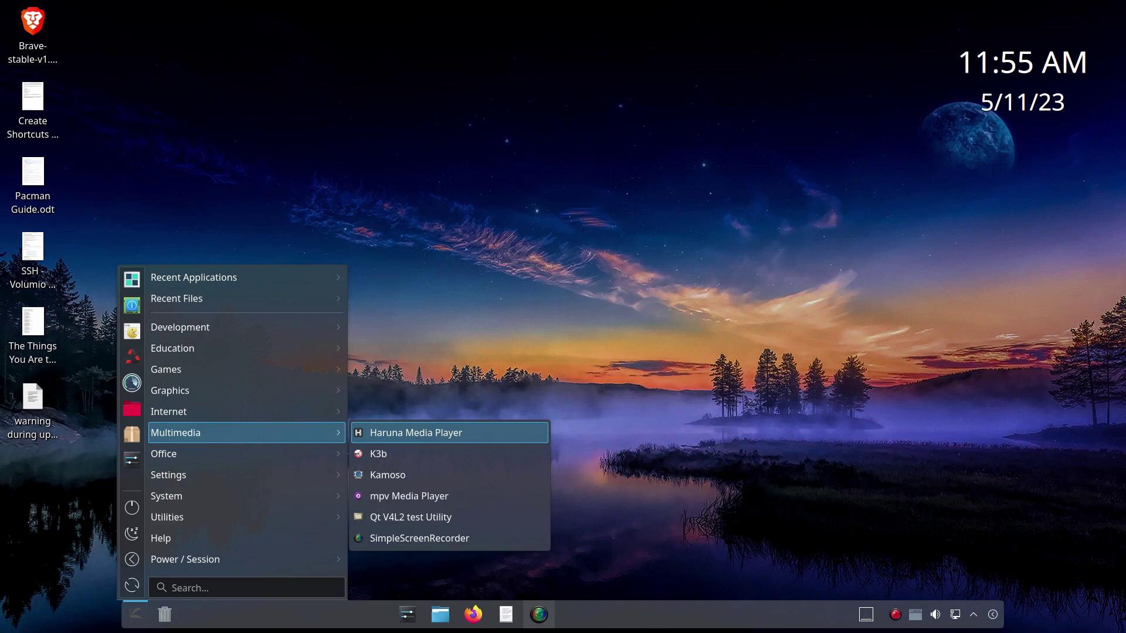
key(Menu)
key(Down)
key(Down)
key(Down)
key(Down)
key(Up)
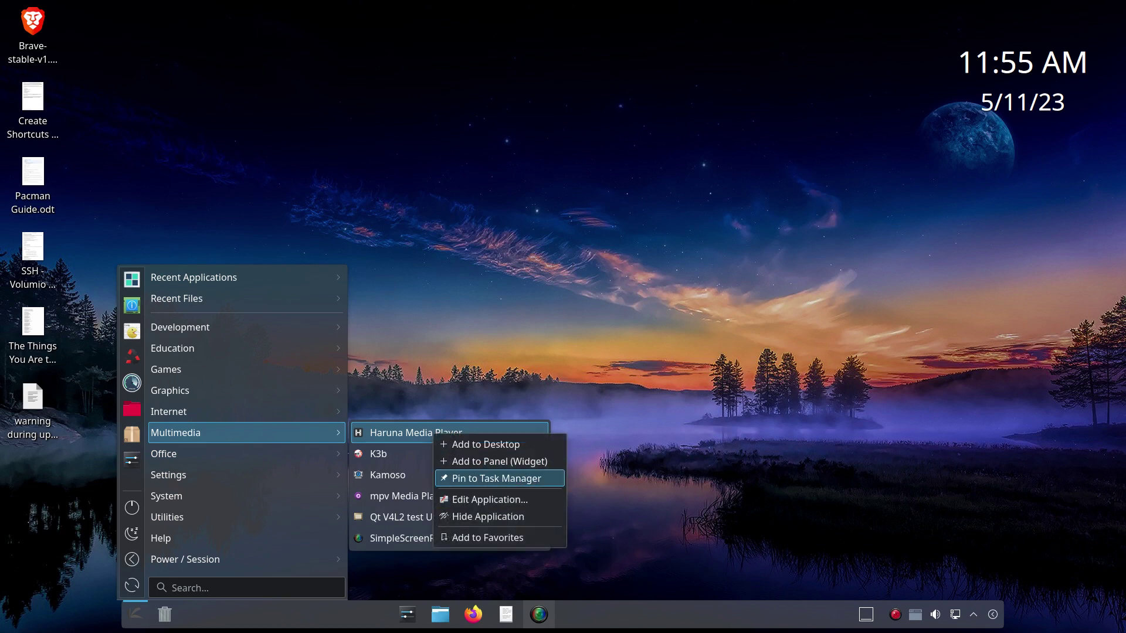
key(Return)
key(Down)
key(Down)
key(Down)
key(Down)
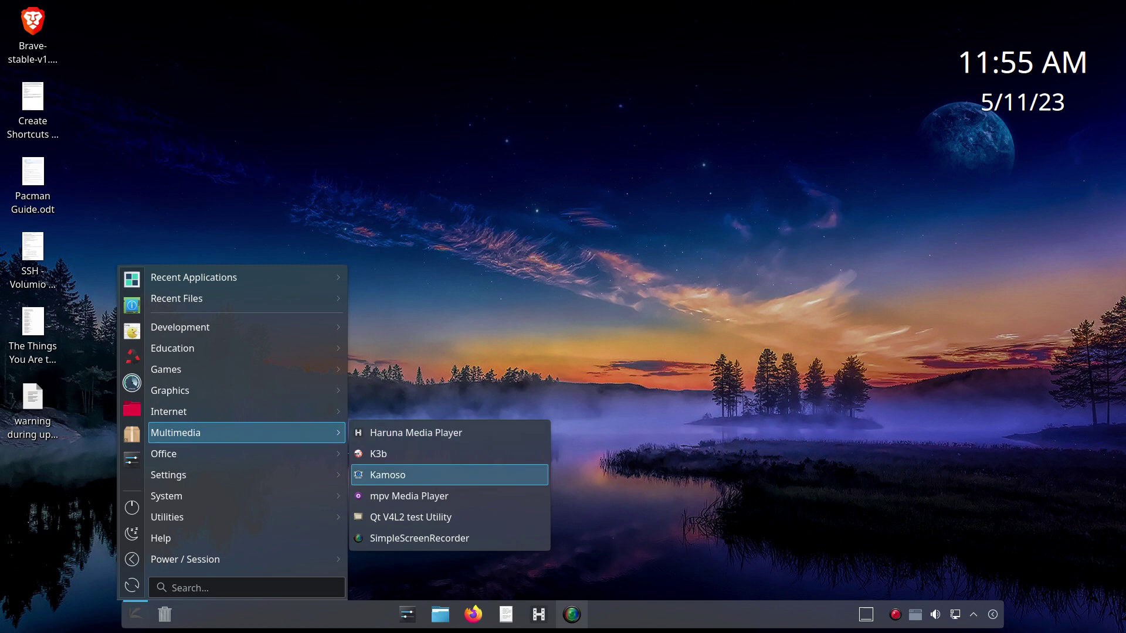
key(Down)
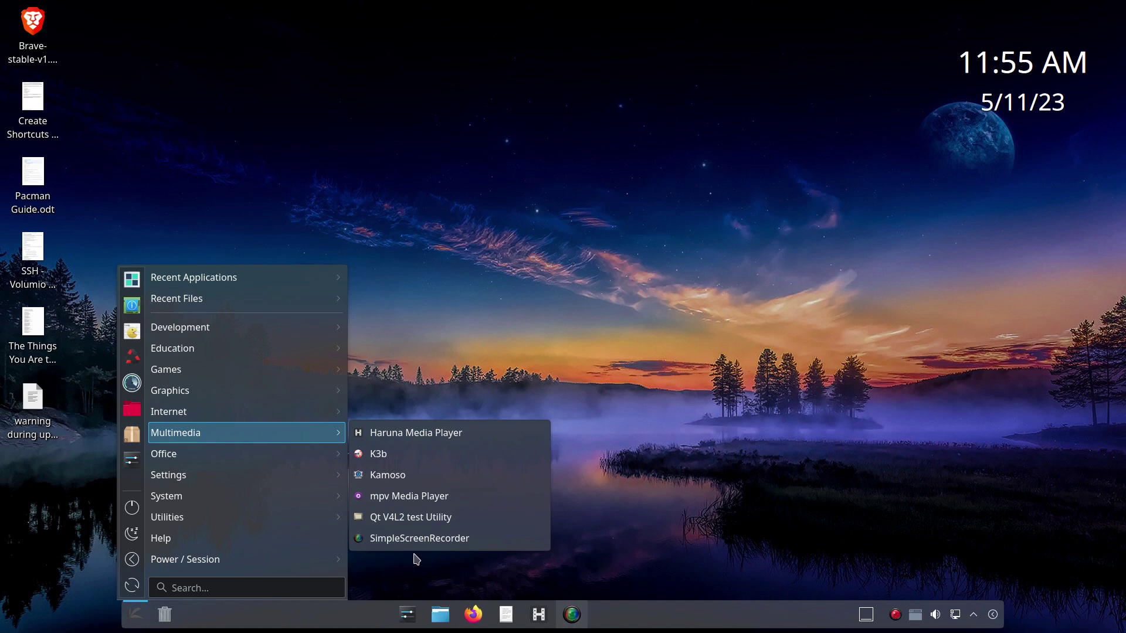
mouse_move(252, 370)
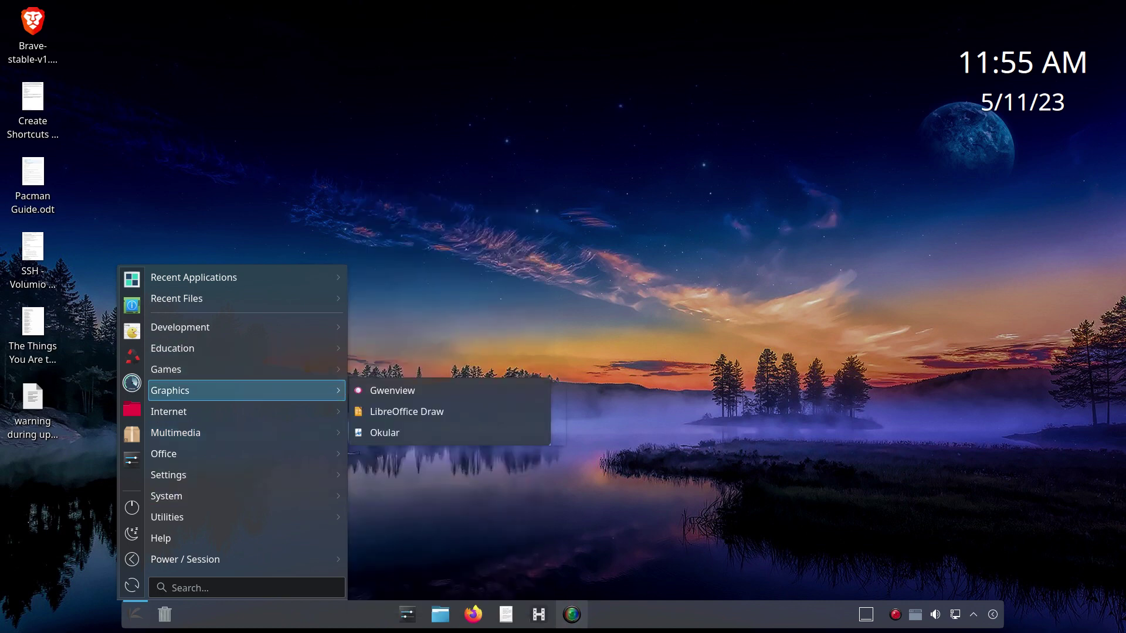
mouse_move(246, 433)
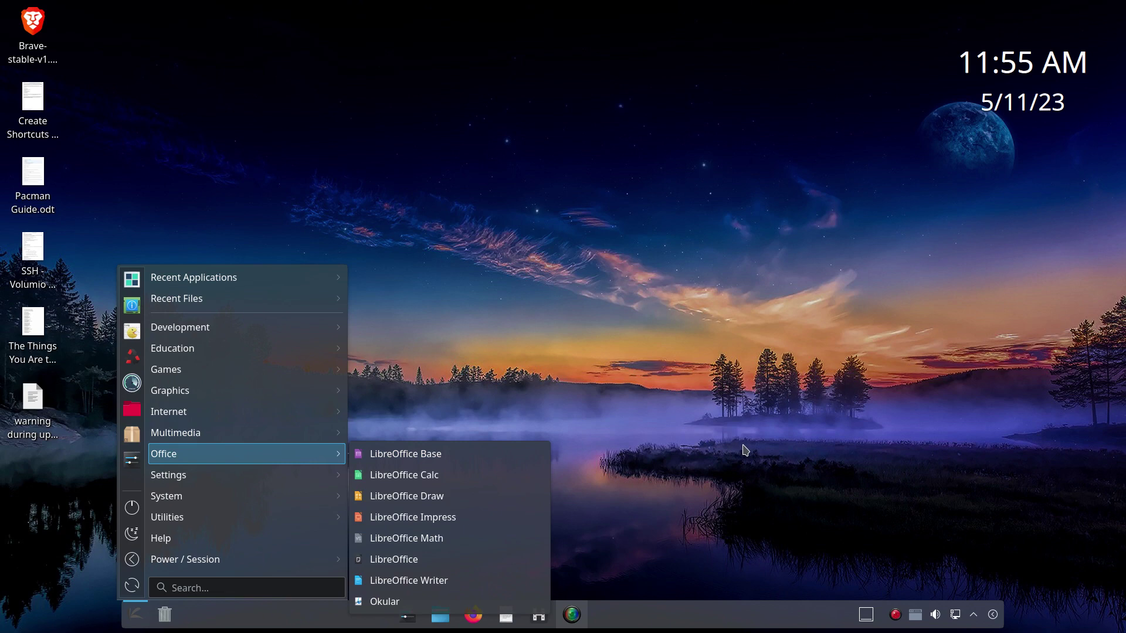
key(Escape)
key(Escape)
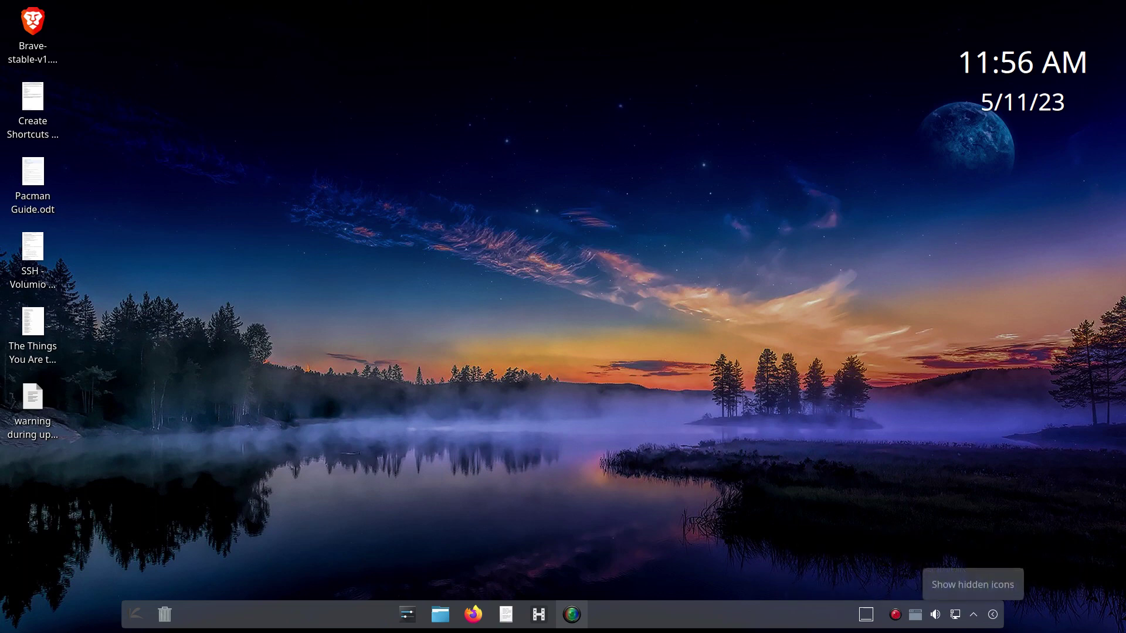
Step: In the System Tray settings, switch the icon size to Scale with Panel height and confirm
right_click(973, 615)
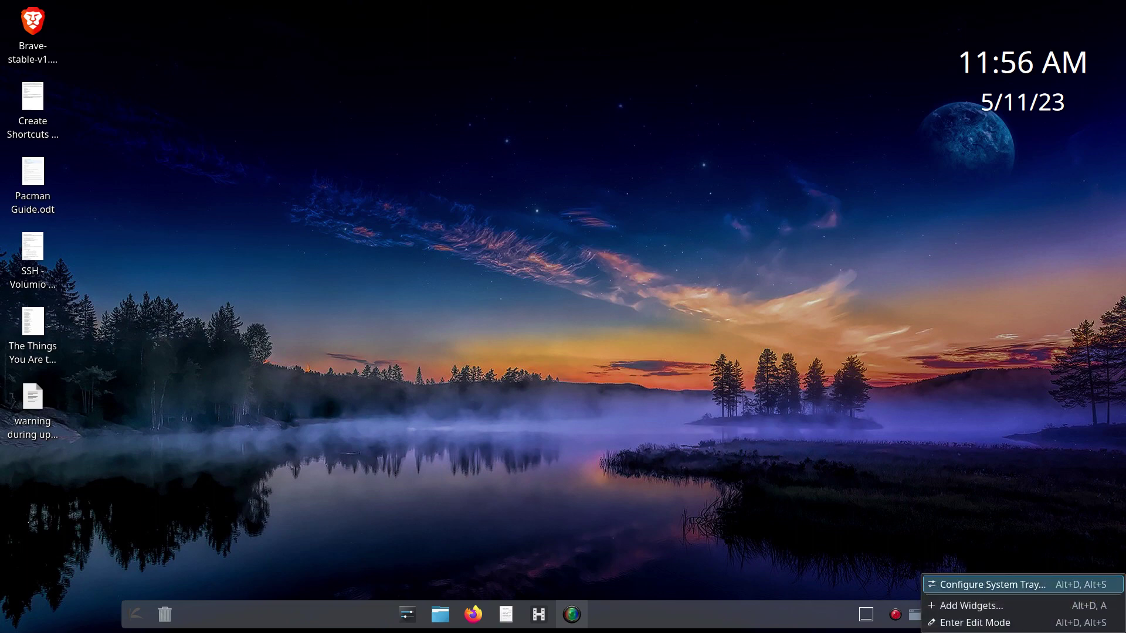
click(985, 585)
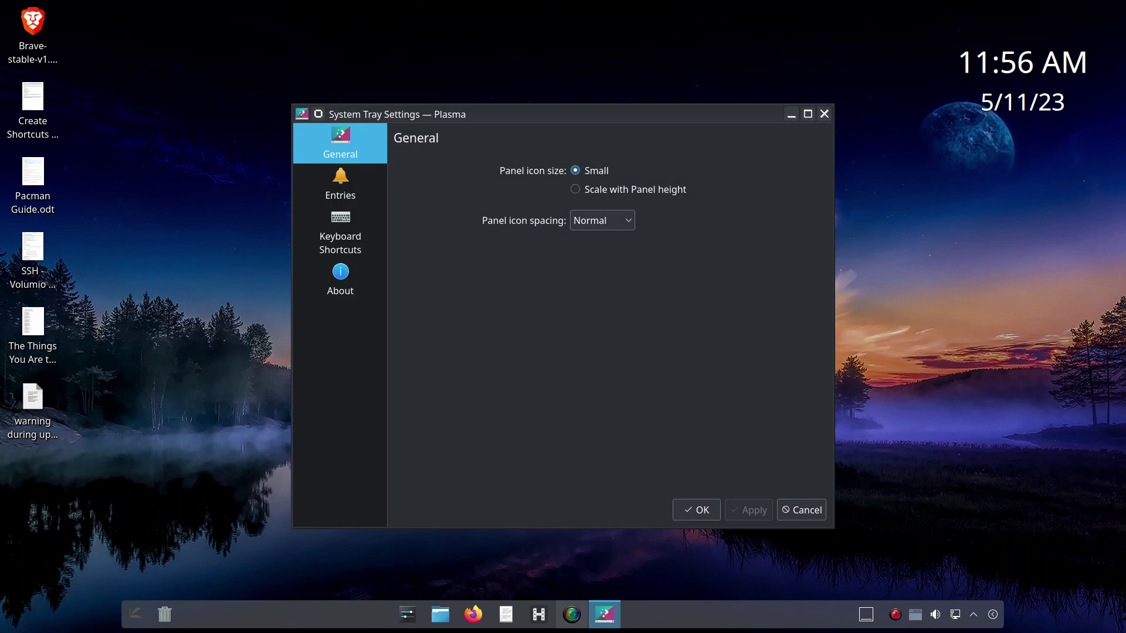
click(575, 188)
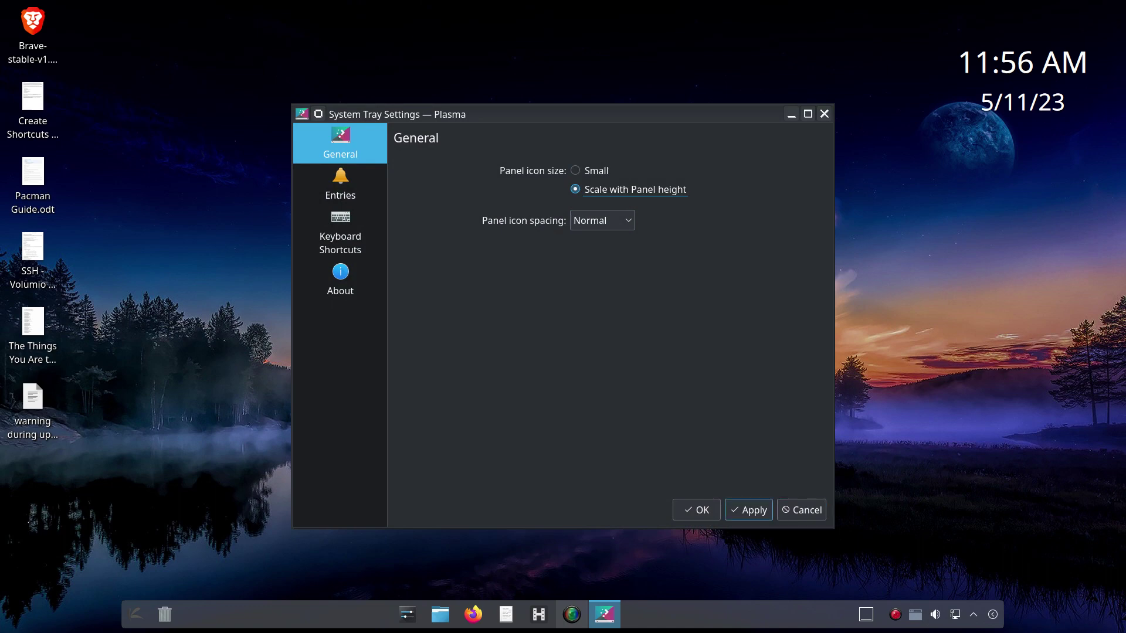
click(749, 509)
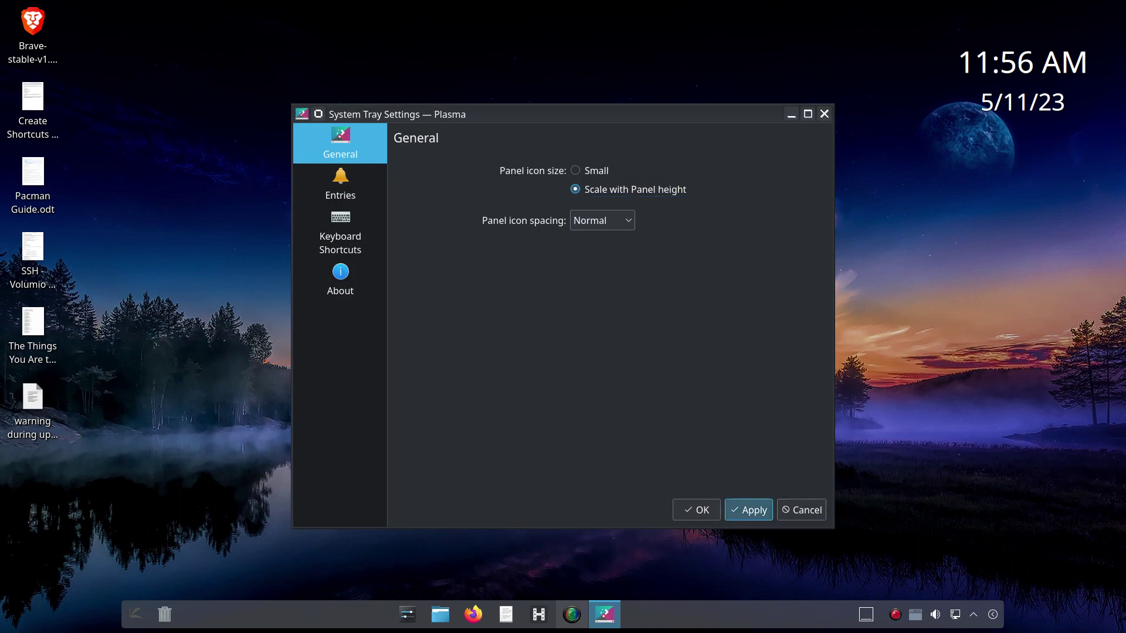
click(696, 510)
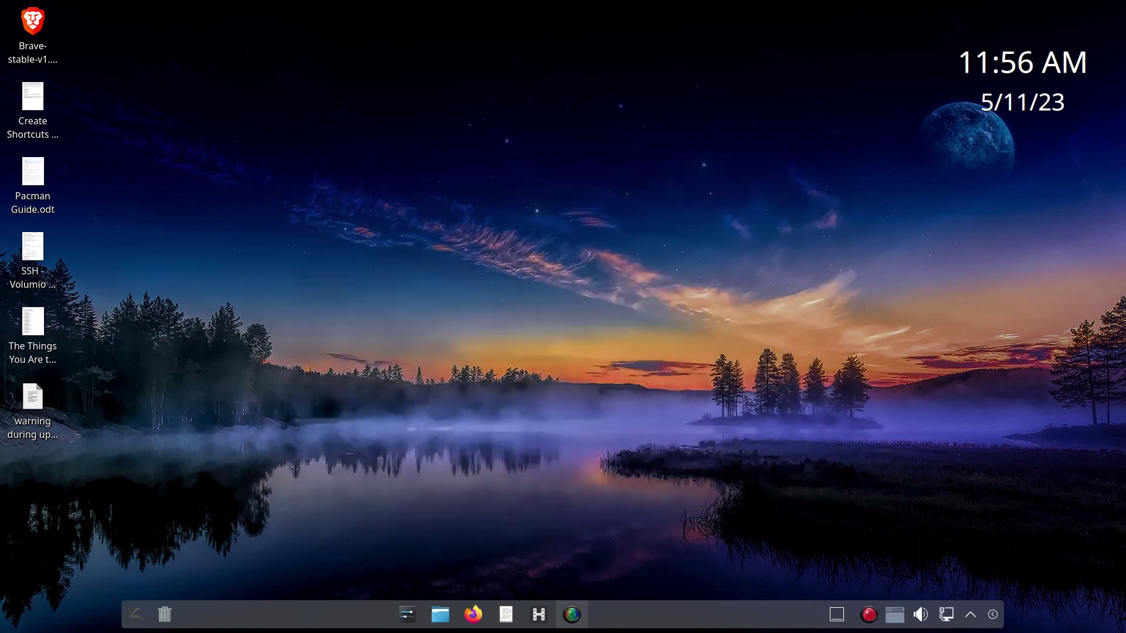